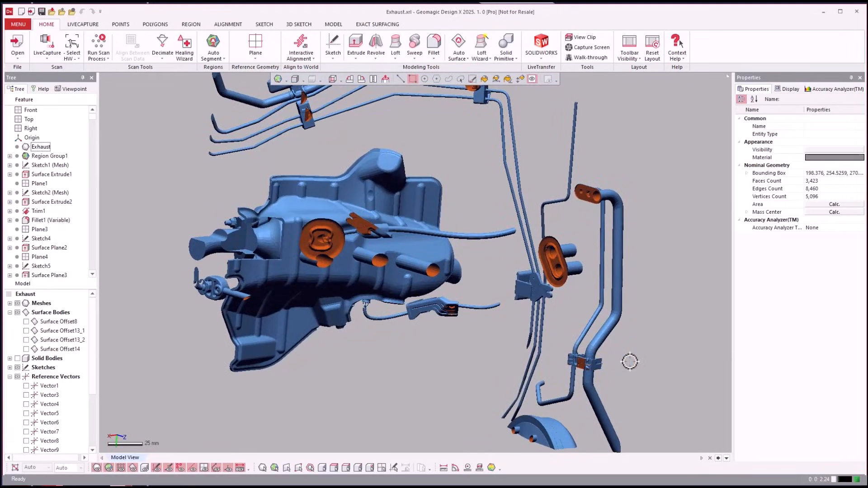
Expand the Meshes group and examine the TEST_20150616_1 mesh's vertex count, face count and dimensions alongside the model
left_click(9, 304)
left_click(19, 322)
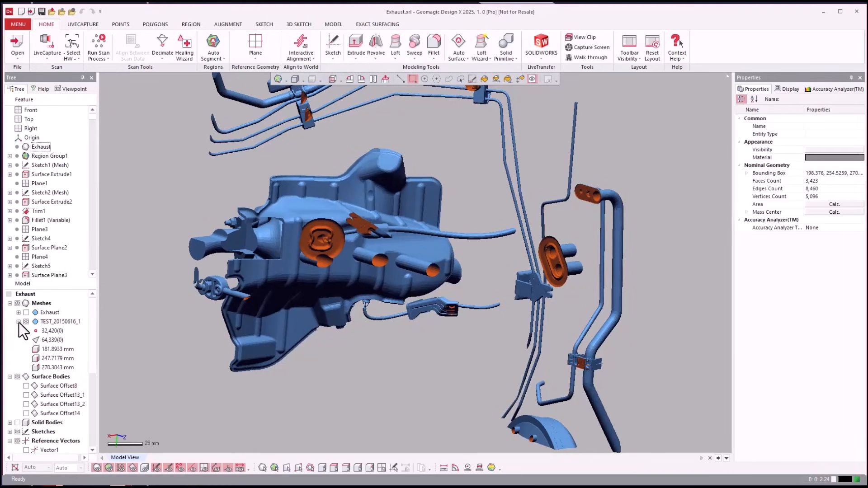
left_click(48, 322)
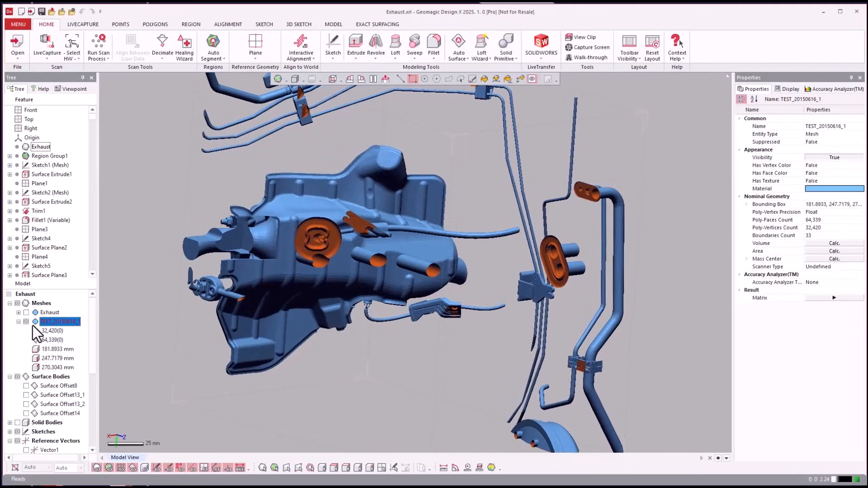
scroll(110, 285, "up", 8)
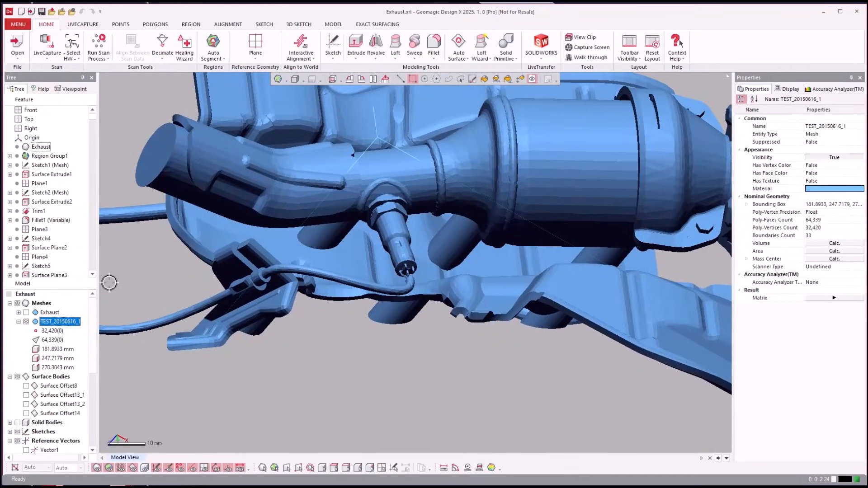
left_click(54, 338)
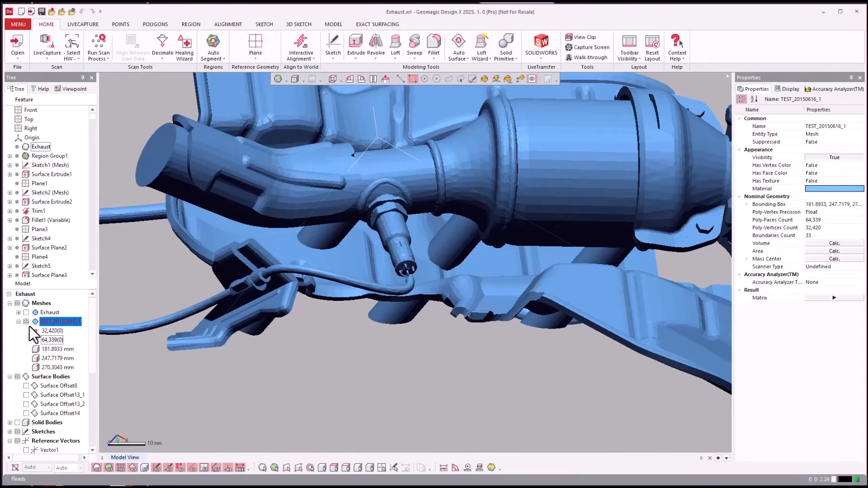
Hide the TEST_20150616_1 mesh, show the Exhaust mesh, and display it without the region colours
left_click(25, 321)
left_click(26, 313)
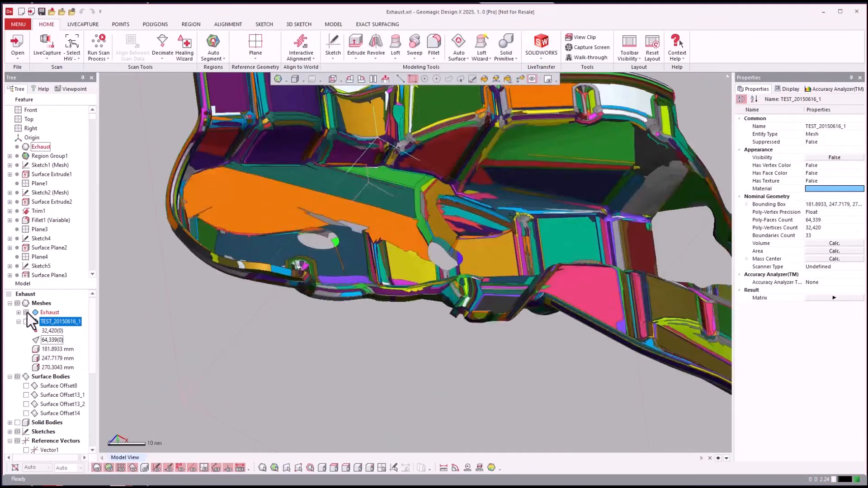
right_click_drag(182, 324, 200, 334)
key("F7")
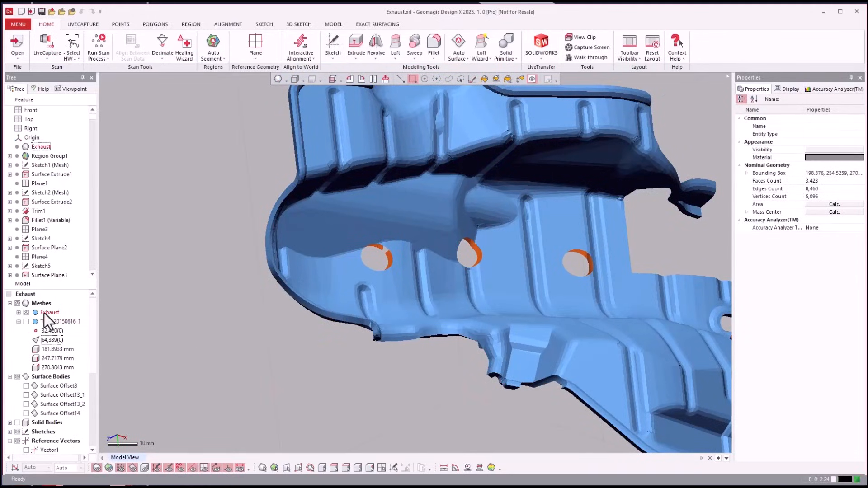
Expand the Exhaust mesh's details to examine its face count, and inspect the heat shield surface up close
left_click(19, 312)
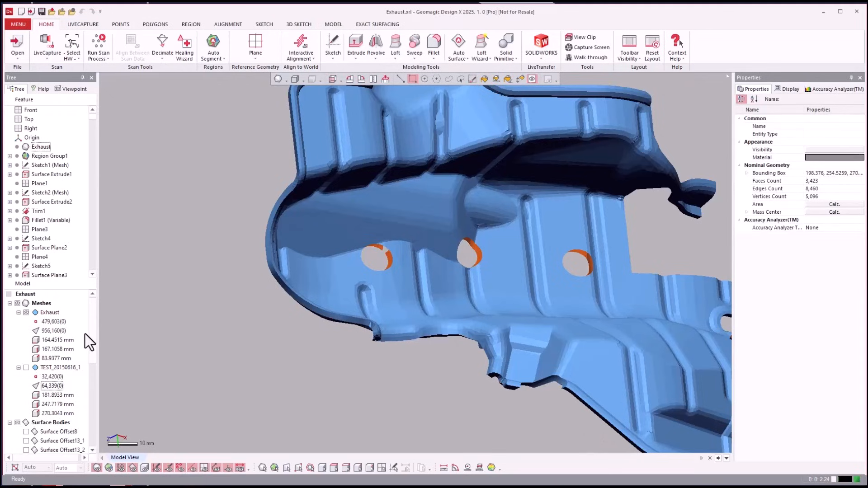
left_click(63, 332)
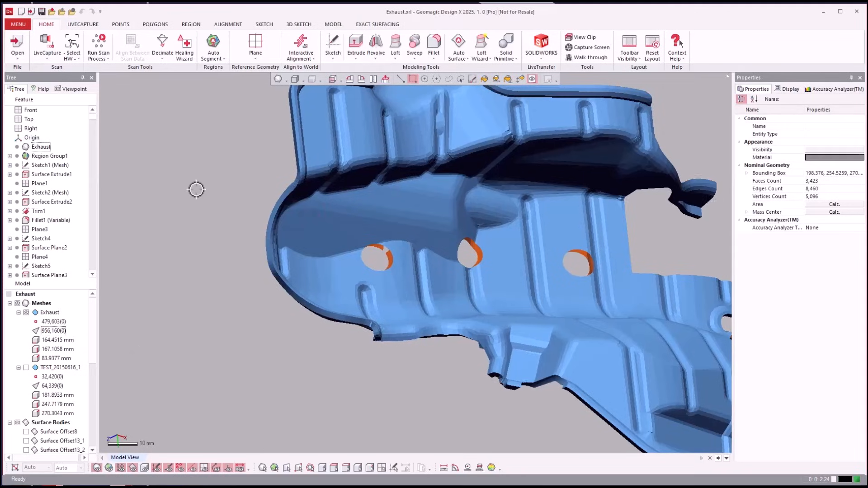
scroll(199, 190, "up", 5)
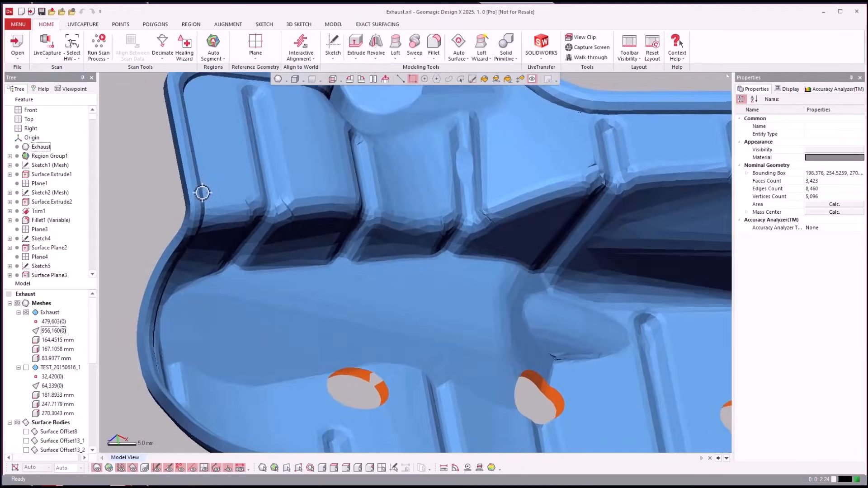
right_click_drag(202, 193, 121, 188)
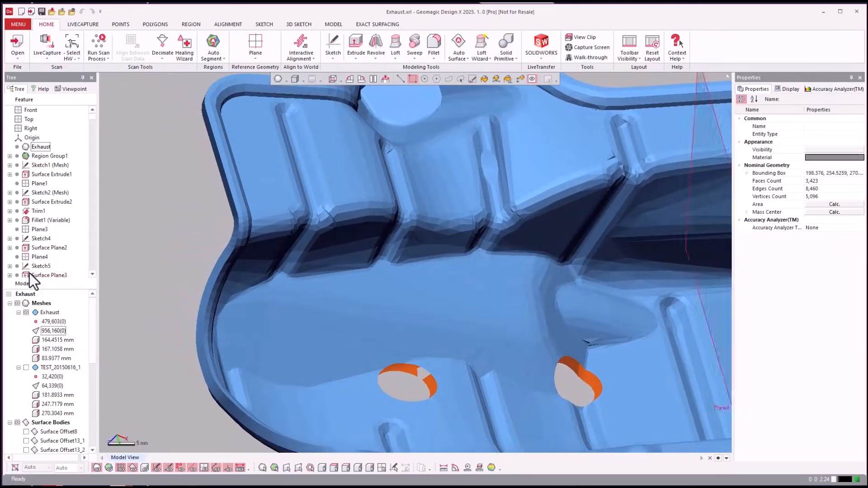
Collapse the Exhaust mesh's details, hide that mesh, and show the whole TEST_20150616_1 mesh instead
left_click(18, 312)
left_click(26, 313)
left_click(26, 321)
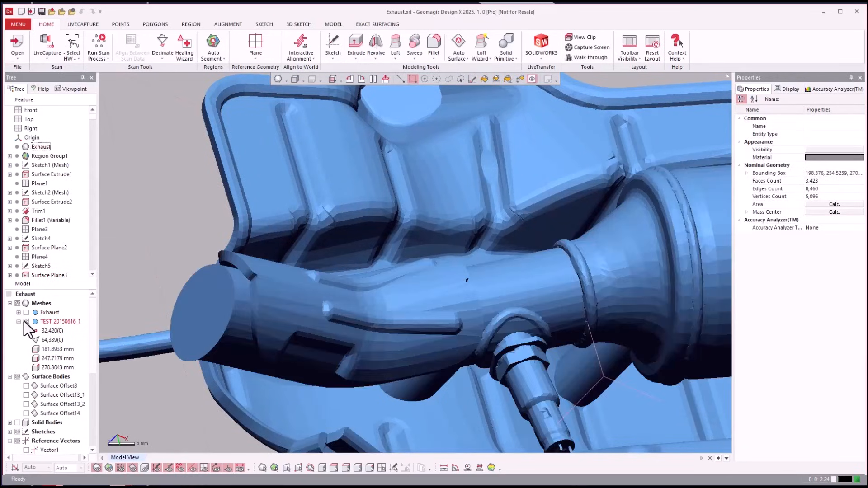
scroll(140, 259, "down", 4)
scroll(140, 259, "down", 5)
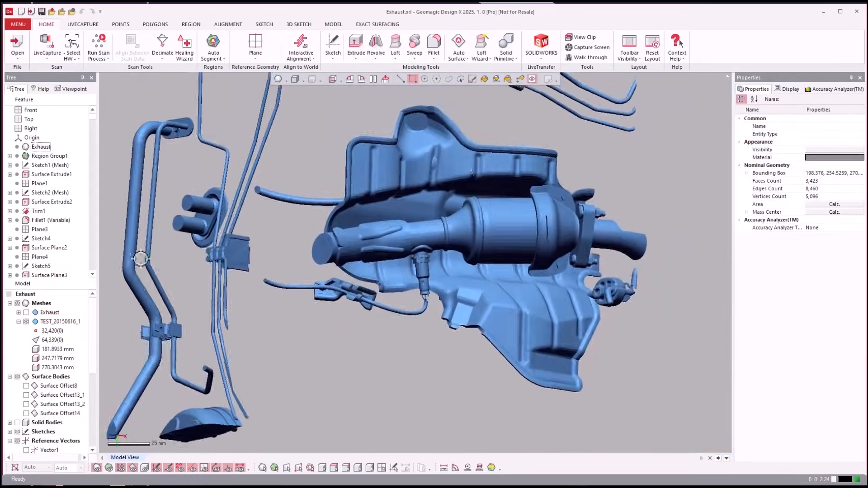
scroll(141, 260, "down", 2)
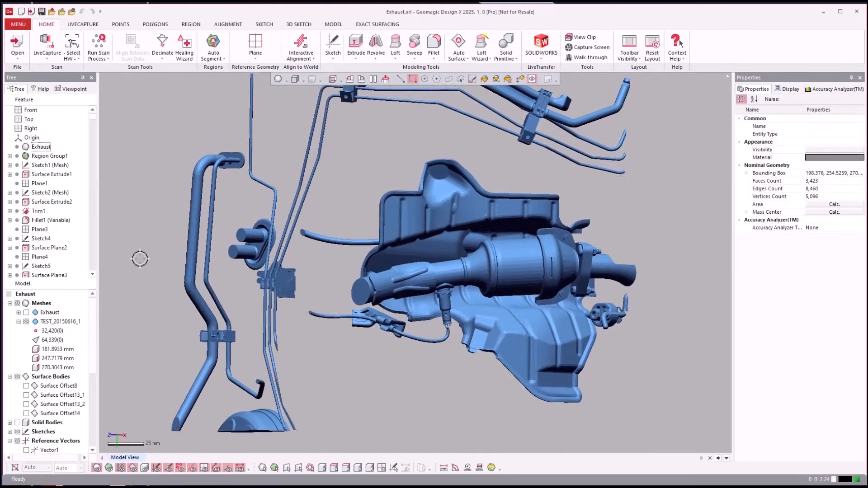
scroll(141, 260, "up", 3)
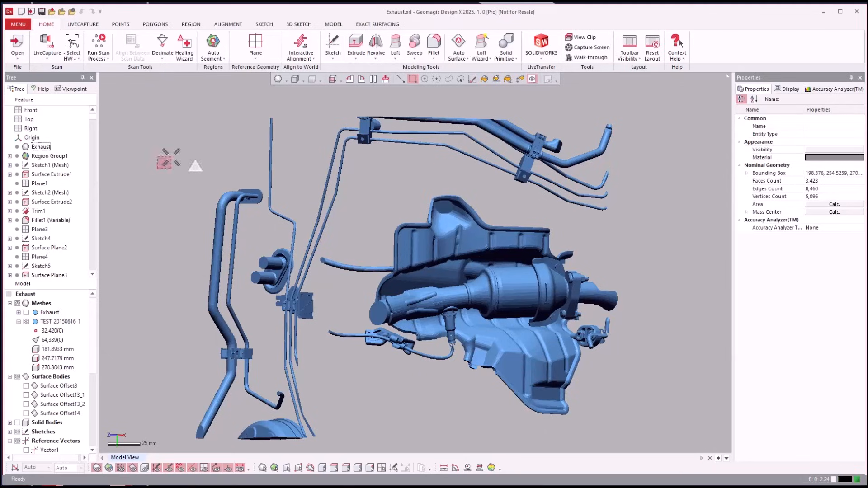
Roll the feature history back to before Sketch1 (Mesh)
left_click(37, 165)
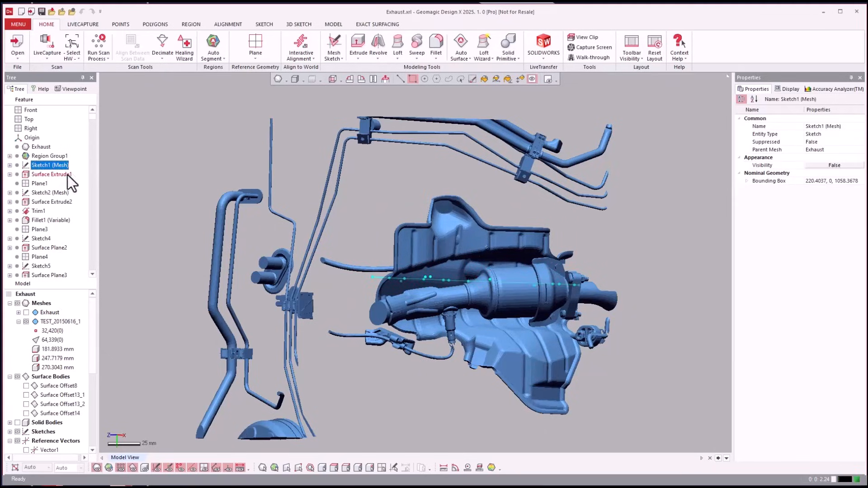
left_click(124, 252)
right_click(42, 167)
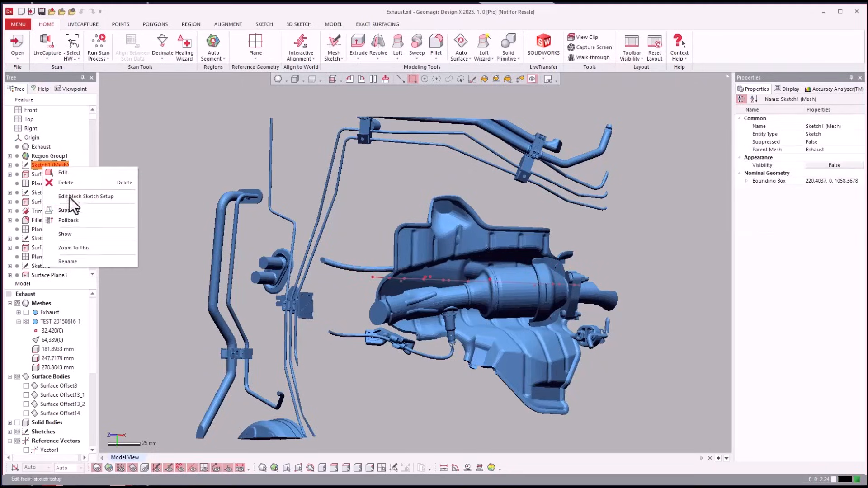
left_click(85, 221)
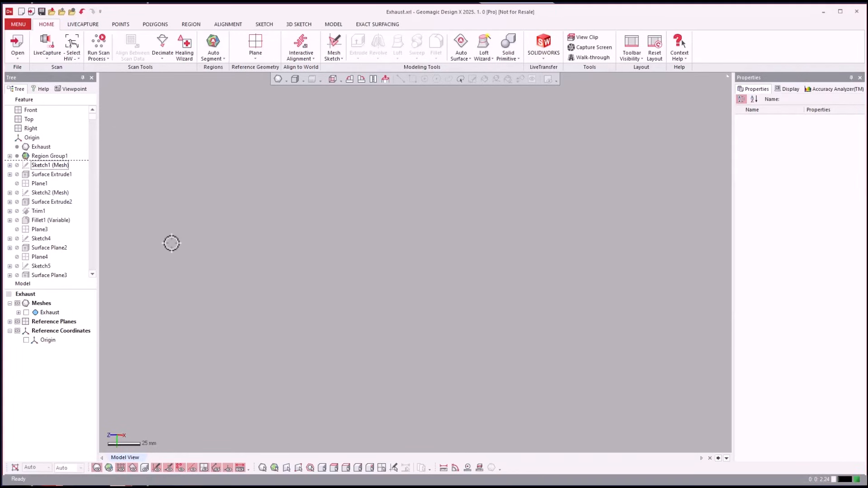
Show the Exhaust mesh and inspect the heat shield closely around its round hole
left_click(18, 312)
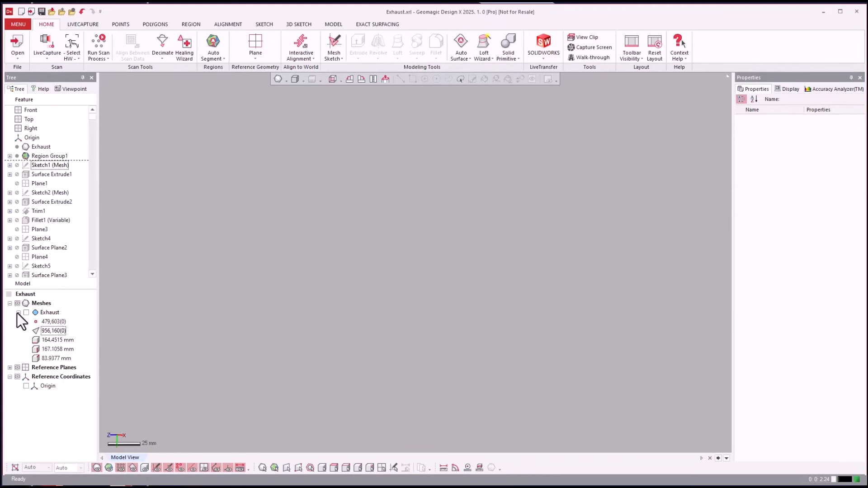
left_click(18, 312)
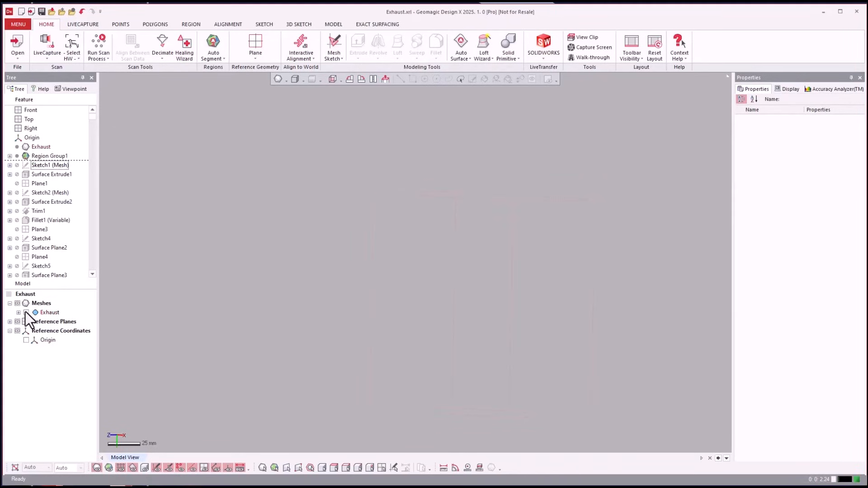
left_click(25, 313)
scroll(233, 270, "up", 4)
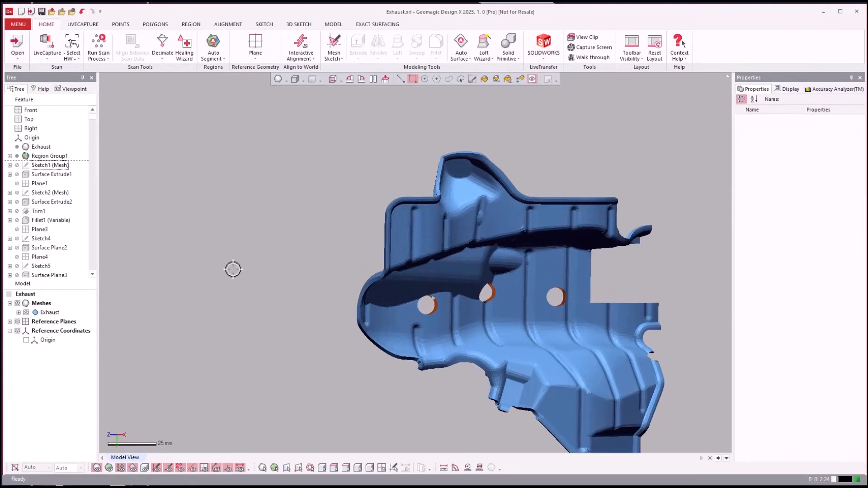
key("ctrl+1")
key("ctrl+1")
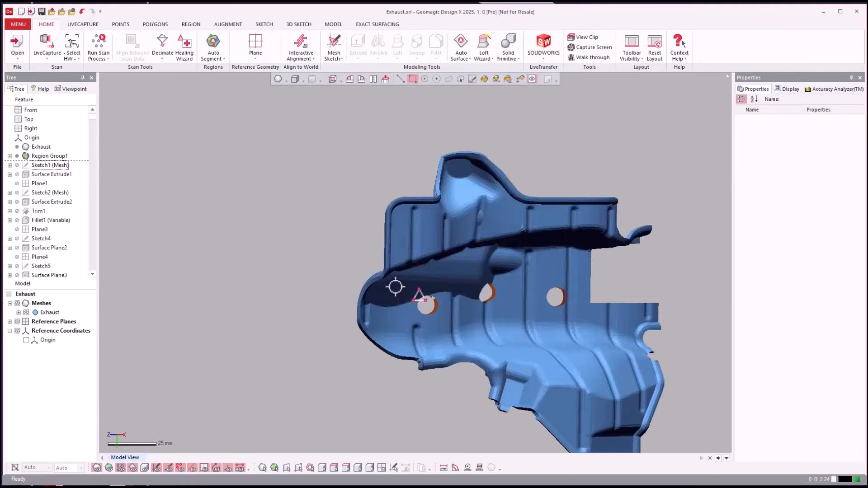
scroll(365, 277, "up", 5)
right_click_drag(365, 278, 298, 317)
scroll(299, 316, "up", 1)
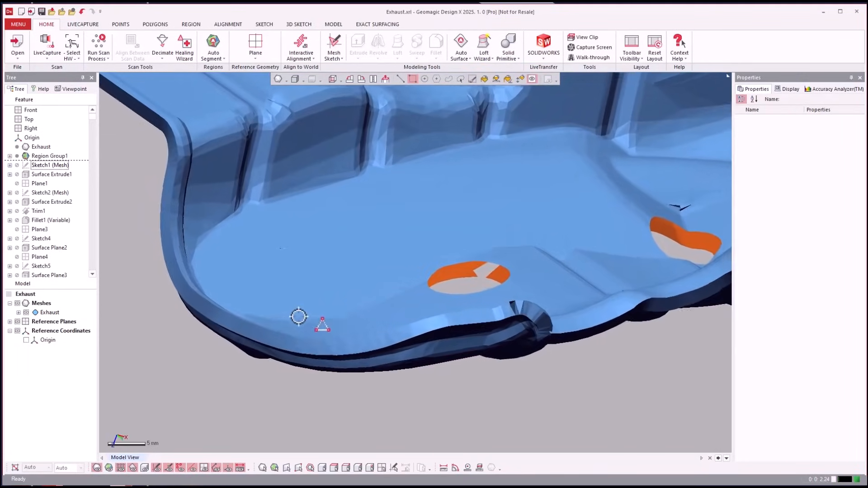
Display the Exhaust mesh shaded with its triangle edges and examine the triangulation around the round hole
left_click(286, 80)
left_click(278, 122)
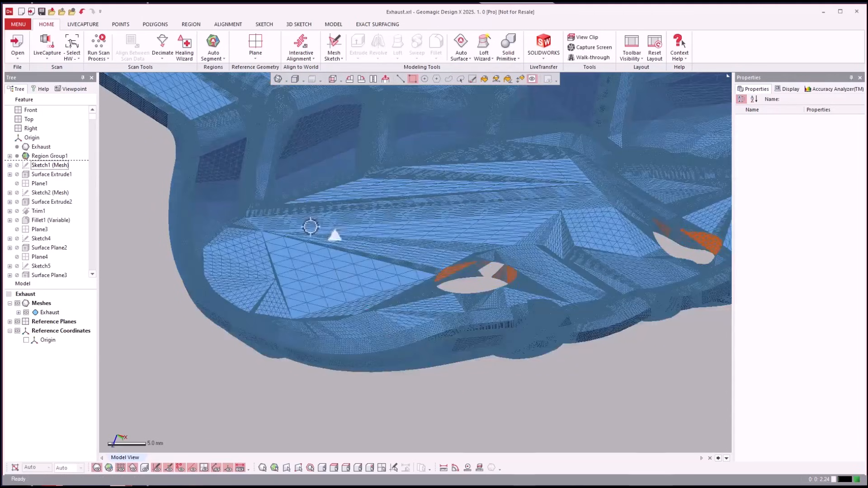
scroll(489, 388, "up", 5)
scroll(490, 389, "down", 4)
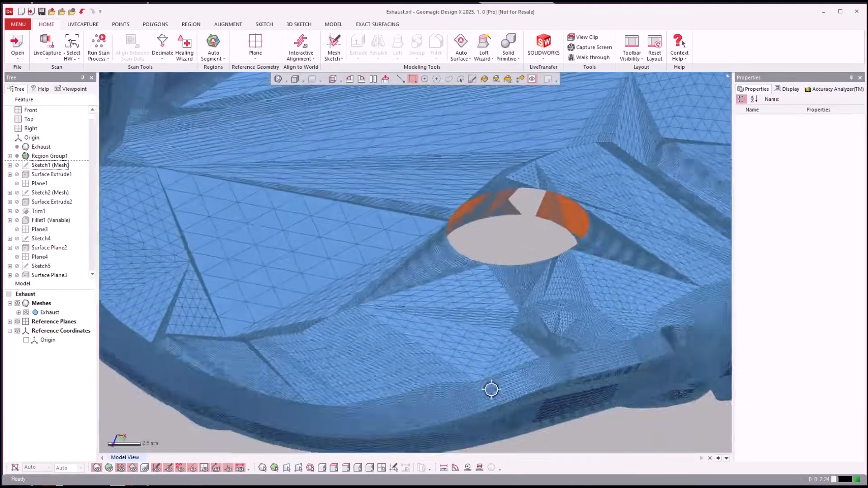
right_click_drag(492, 390, 541, 384)
scroll(540, 384, "up", 6)
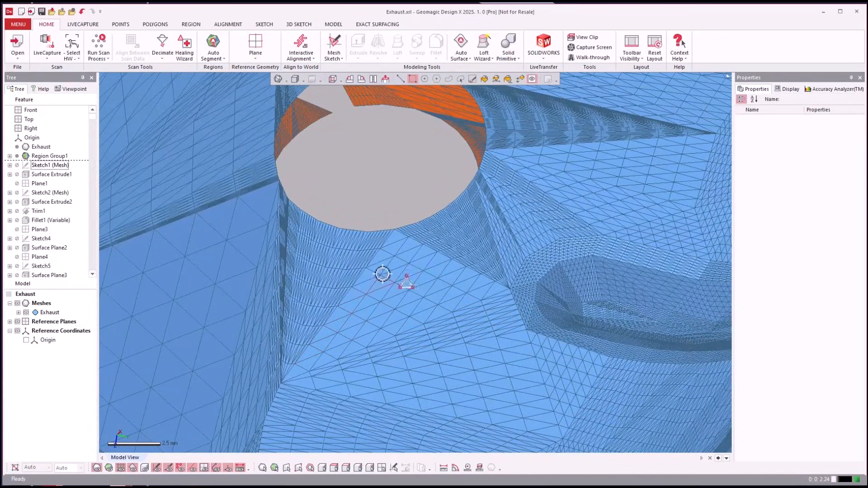
scroll(384, 323, "down", 5)
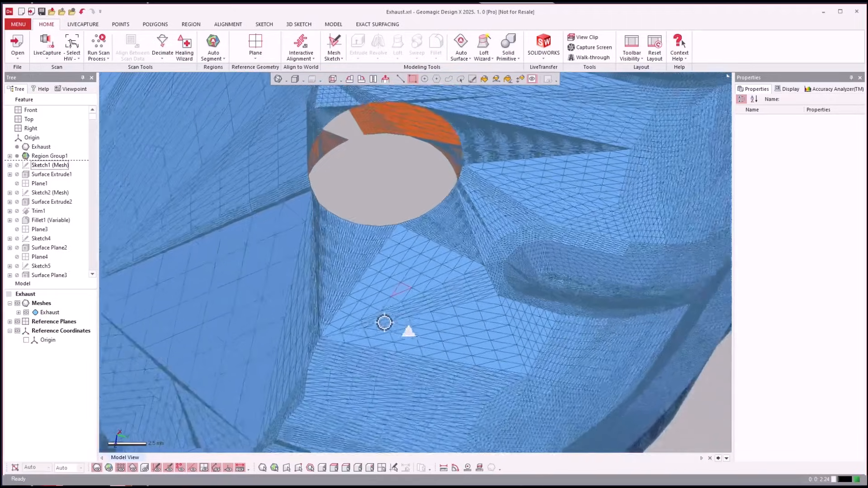
scroll(384, 323, "up", 2)
right_click_drag(385, 323, 296, 198)
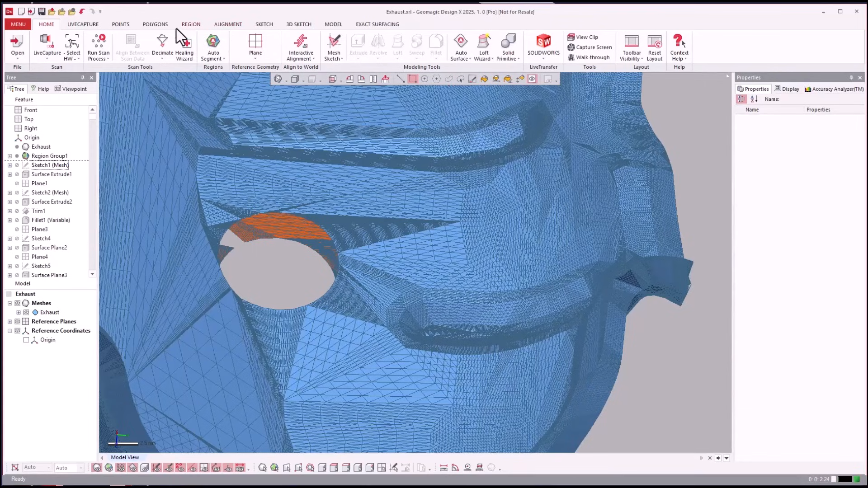
Start the Subdivide command for mesh polygons and bring up the settings of its Edge Length method
left_click(157, 25)
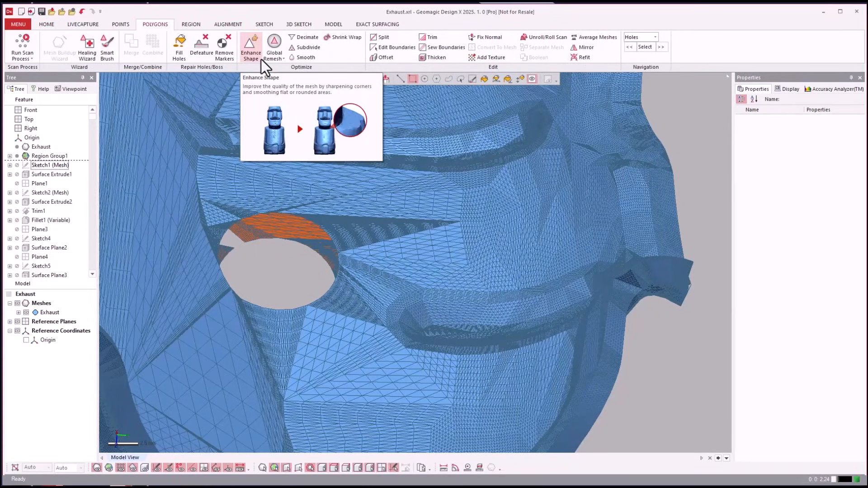
left_click(313, 48)
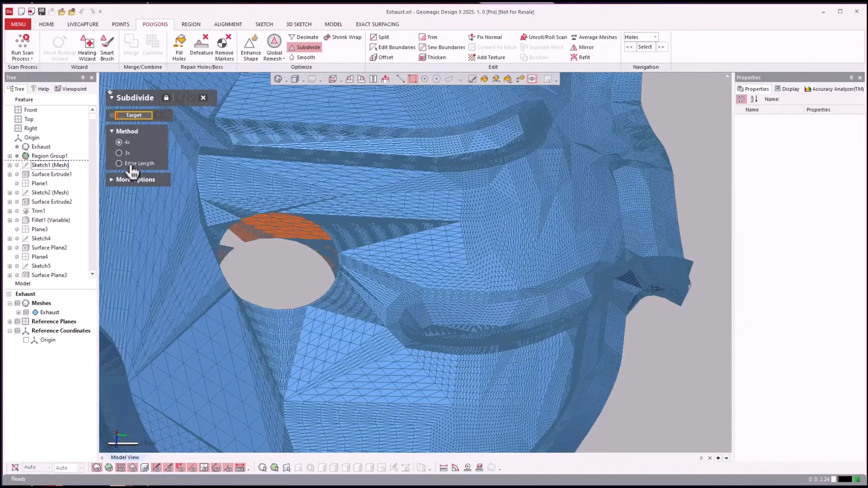
scroll(372, 397, "up", 5)
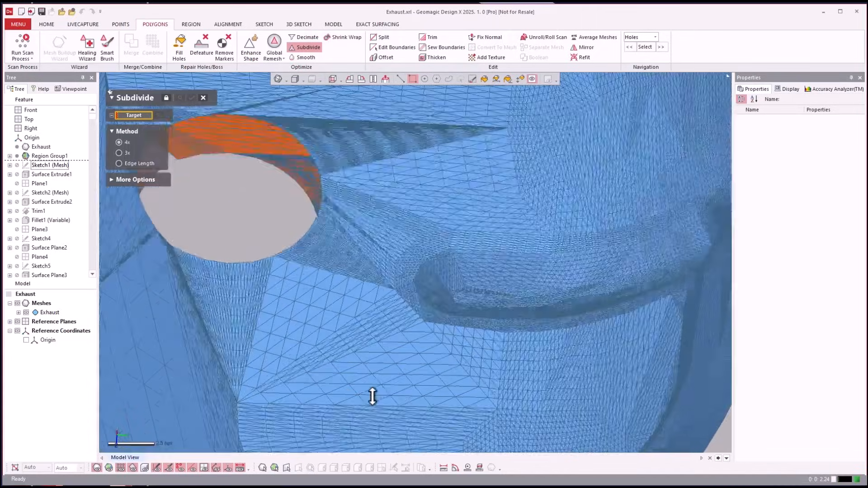
scroll(399, 357, "up", 3)
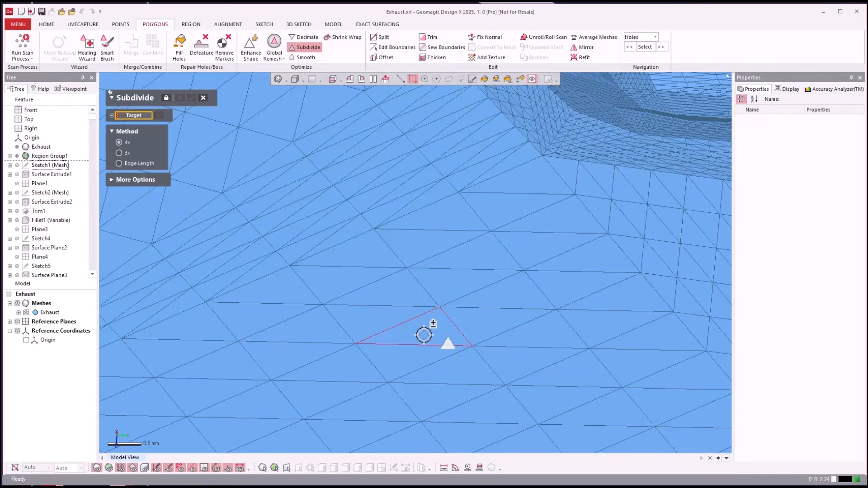
left_click(139, 164)
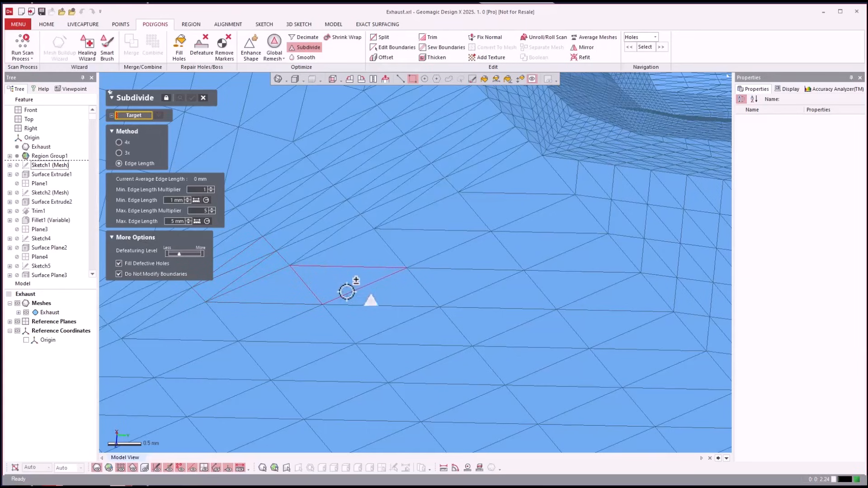
scroll(415, 327, "down", 6)
scroll(379, 296, "up", 4)
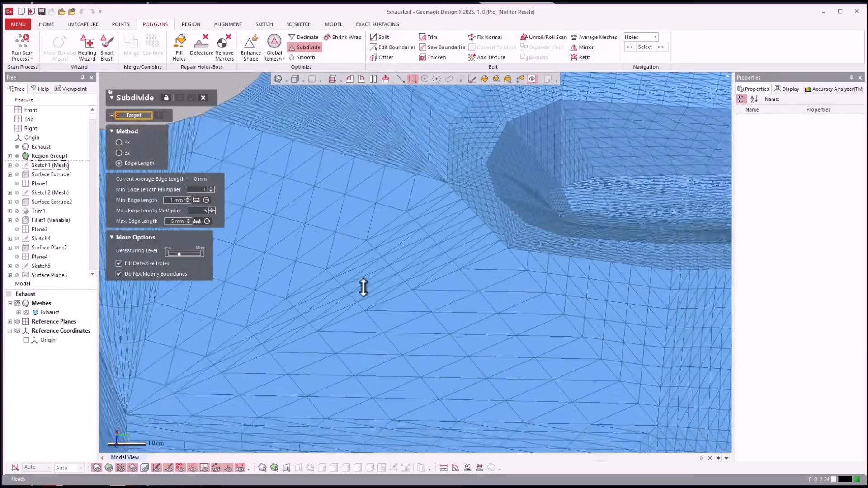
Subdivide a single triangle on the flat area near the round hole using the 4x method
left_click(120, 143)
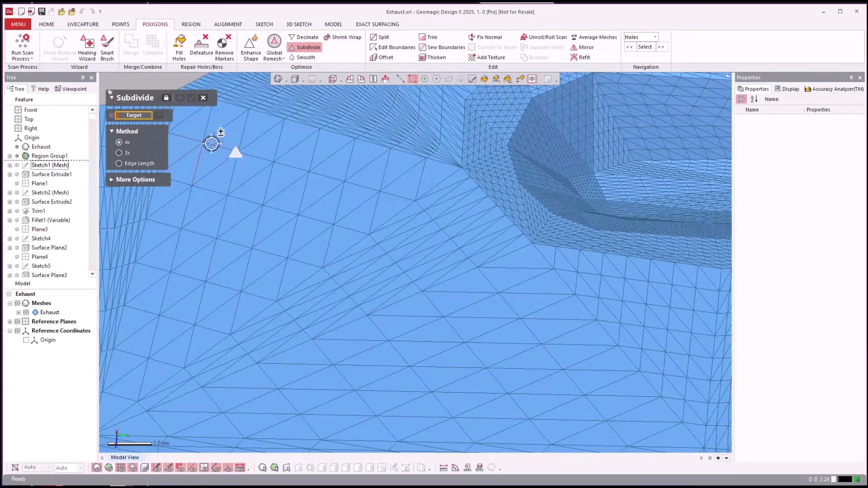
left_click(387, 286)
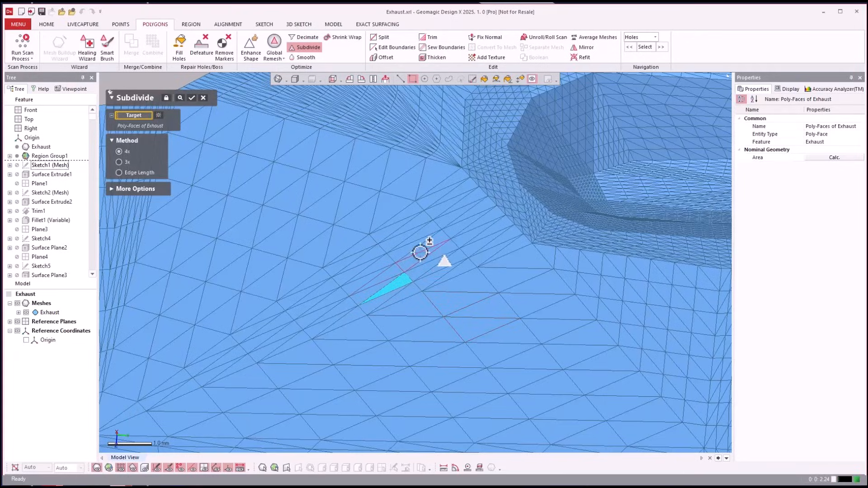
scroll(362, 275, "up", 3)
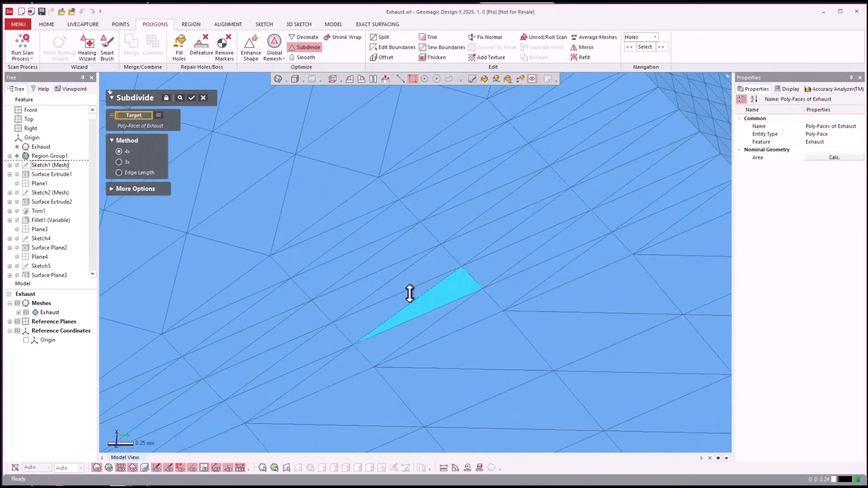
left_click(480, 335)
left_click(446, 293)
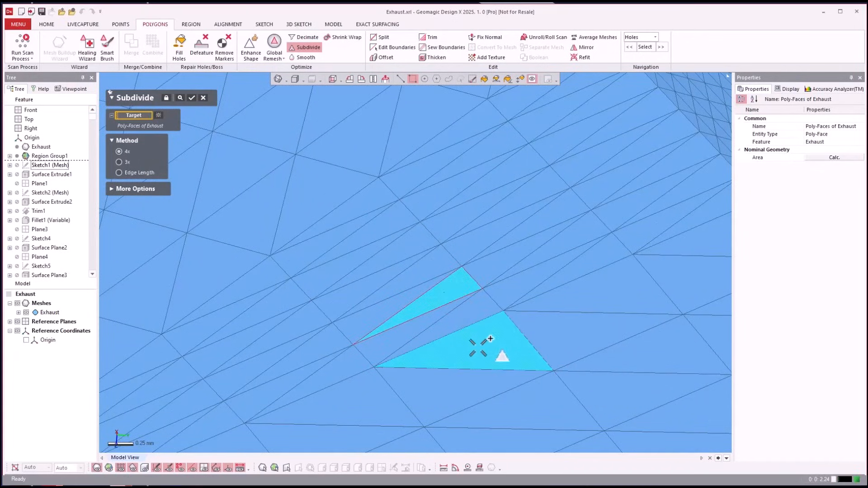
left_click(192, 98)
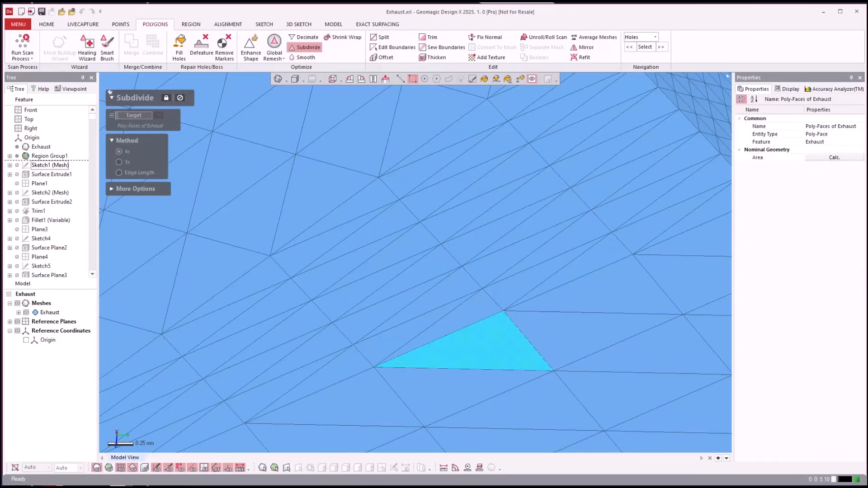
left_click(110, 92)
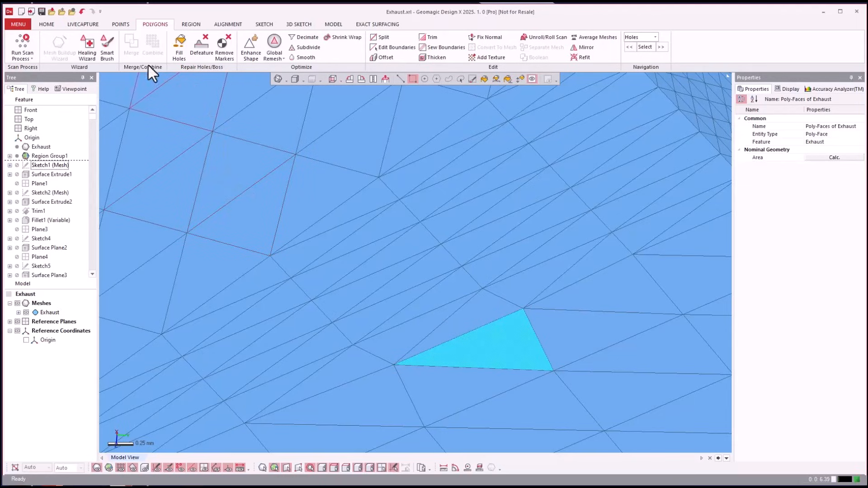
Subdivide the patch of triangles surrounding the selected poly-face using the 4x method
left_click(308, 48)
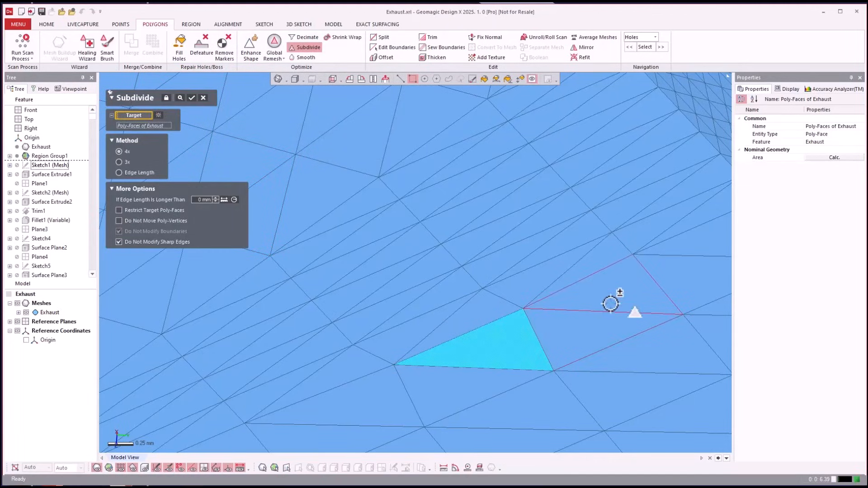
left_click_drag(615, 298, 504, 413)
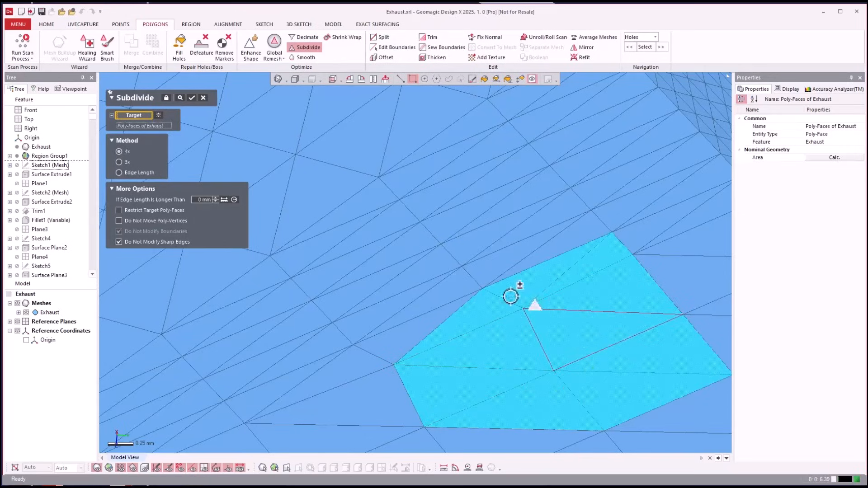
left_click(193, 98)
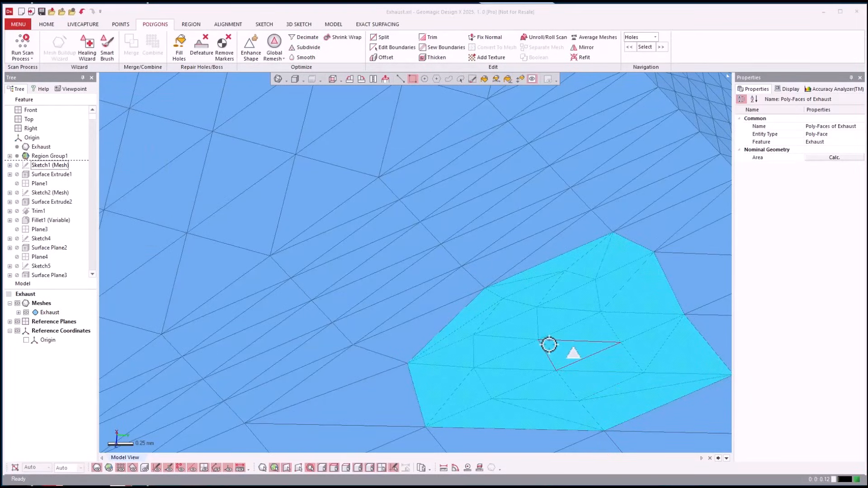
Compare the locally subdivided patch with the surrounding coarse triangles around the round hole and along the outer rim
left_click(568, 206)
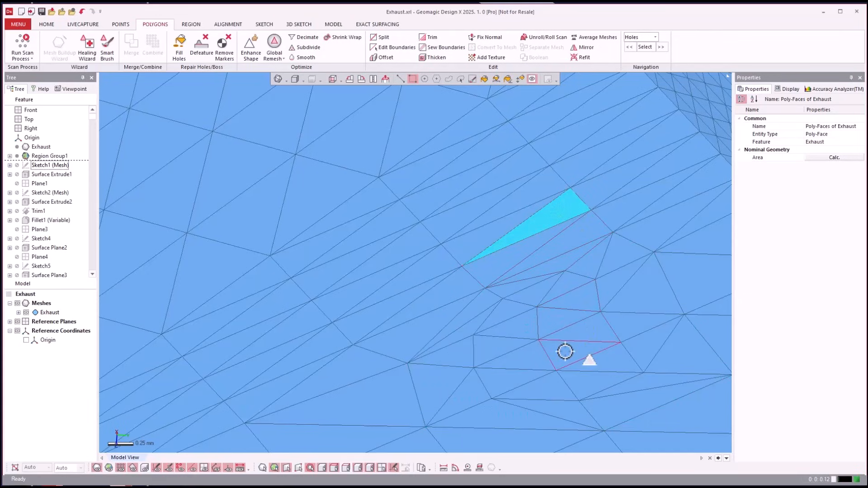
scroll(545, 327, "up", 3)
scroll(546, 327, "down", 8)
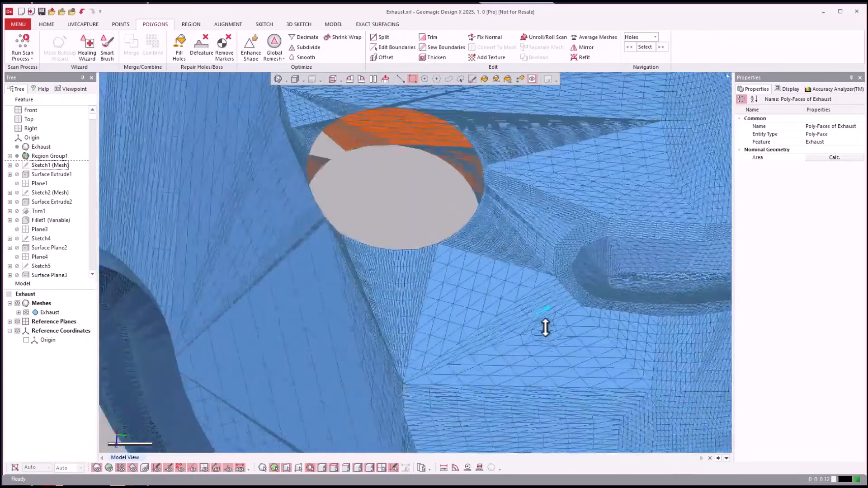
scroll(550, 325, "down", 2)
scroll(439, 374, "up", 5)
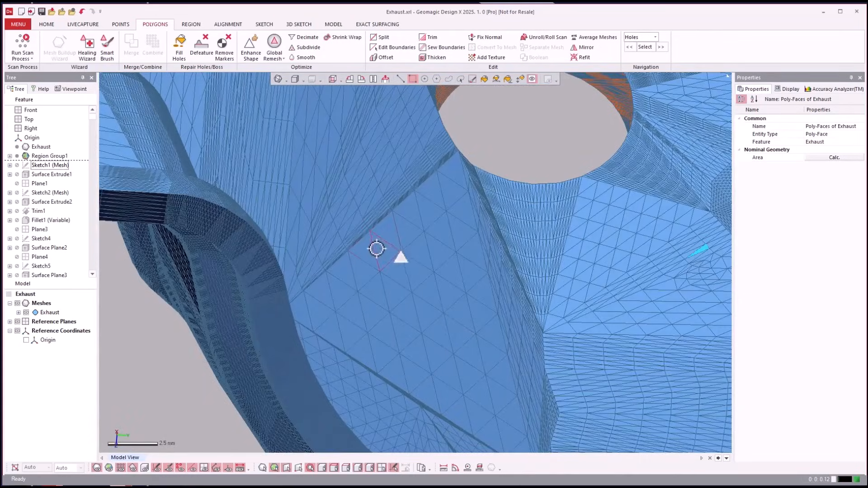
left_click_drag(365, 250, 482, 369)
right_click_drag(430, 281, 326, 356)
left_click(326, 356)
scroll(345, 191, "up", 4)
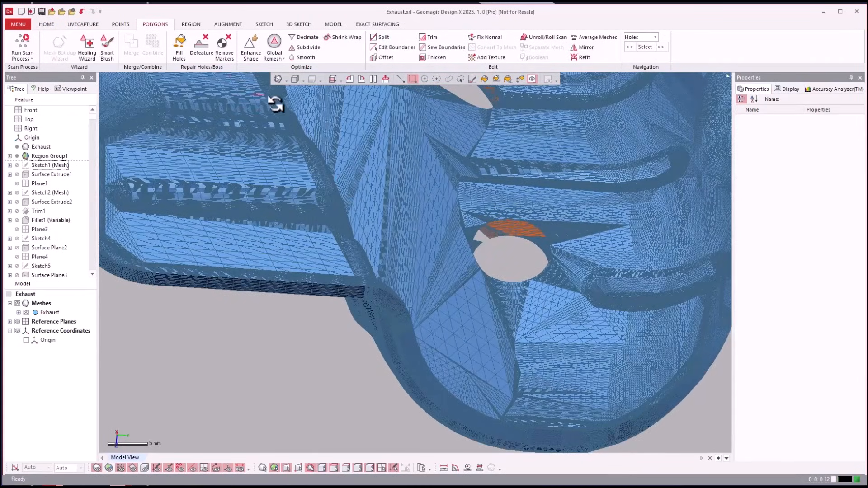
Select all poly-faces of the Exhaust mesh and subdivide them using the 4x method
key("ctrl+a")
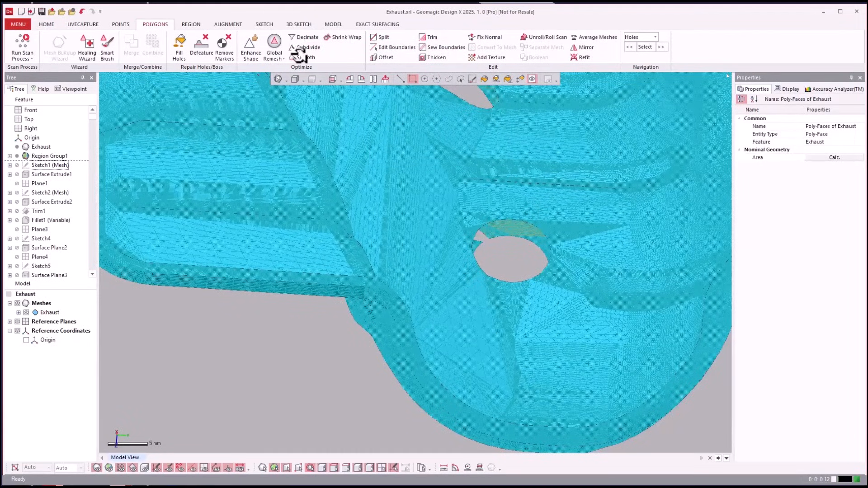
left_click(305, 47)
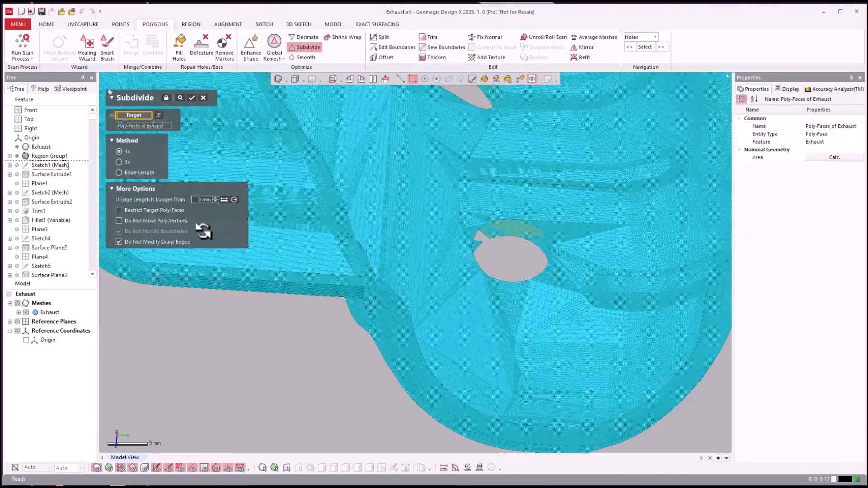
left_click(194, 97)
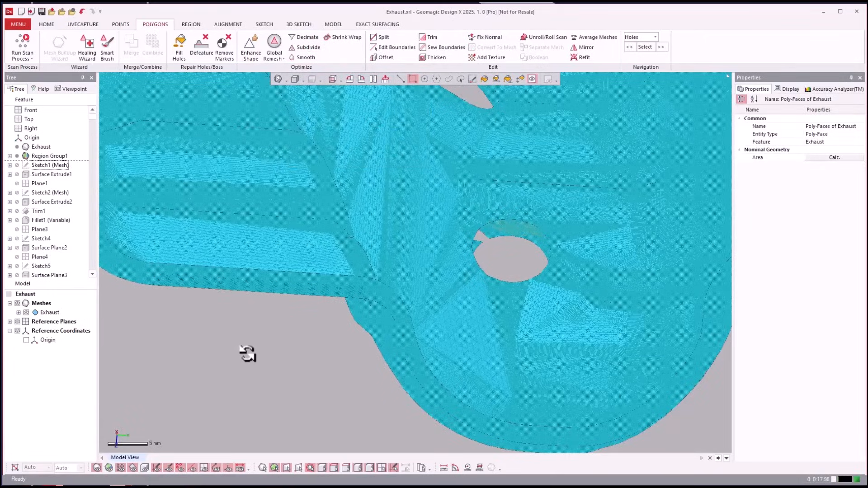
Clear the selection and expand the Exhaust mesh's details to check its poly-face count
left_click(250, 357)
right_click_drag(254, 355, 256, 317)
scroll(258, 318, "down", 3)
right_click_drag(257, 318, 4, 258)
left_click(18, 313)
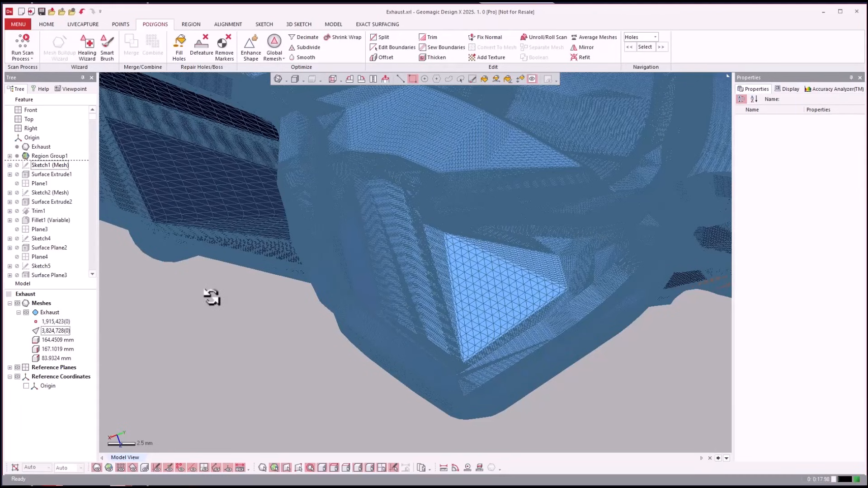
Decimate the Exhaust mesh to a target of 1,000,000 poly-faces and display it shaded without triangle edges
left_click(308, 37)
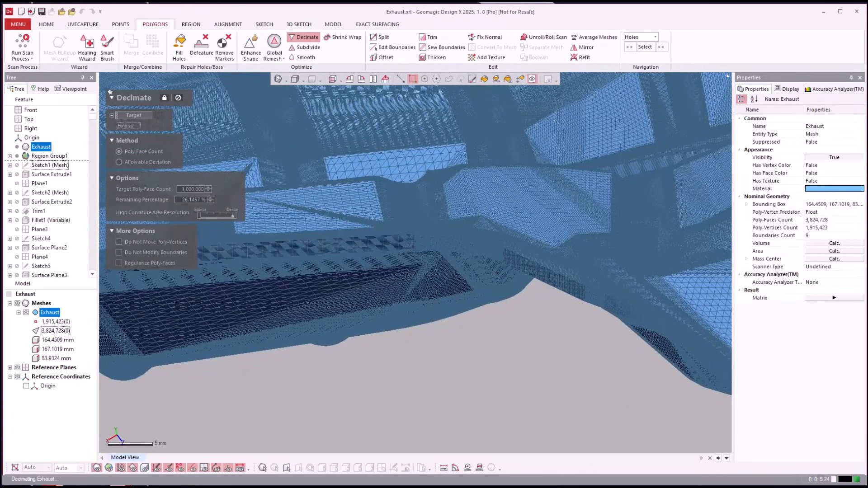
mouse_move(560, 389)
right_mouse_down()
mouse_move(551, 392)
mouse_move(475, 301)
mouse_move(351, 131)
right_mouse_up()
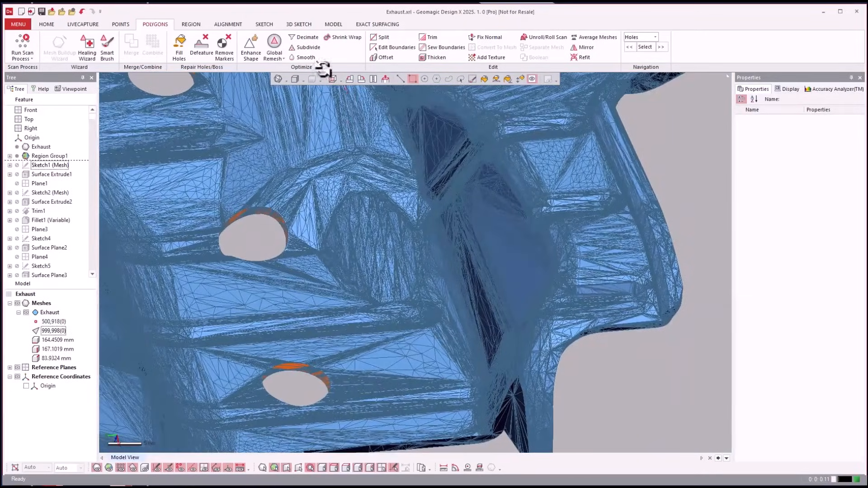
left_click(286, 80)
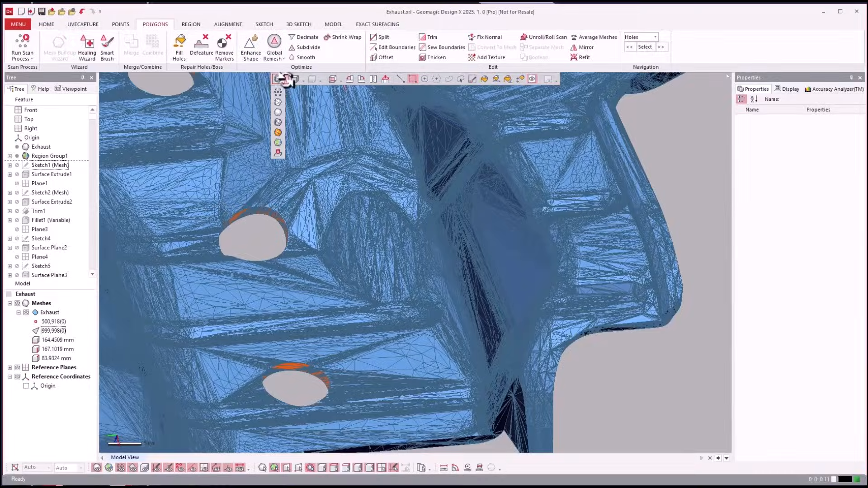
left_click(278, 112)
mouse_move(586, 345)
right_mouse_down()
mouse_move(656, 390)
mouse_move(58, 201)
right_mouse_up()
scroll(655, 390, "down", 5)
Roll the feature history forward to Surface Extrude1 and inspect the extruded surface against the mesh
left_click(52, 174)
right_click(54, 175)
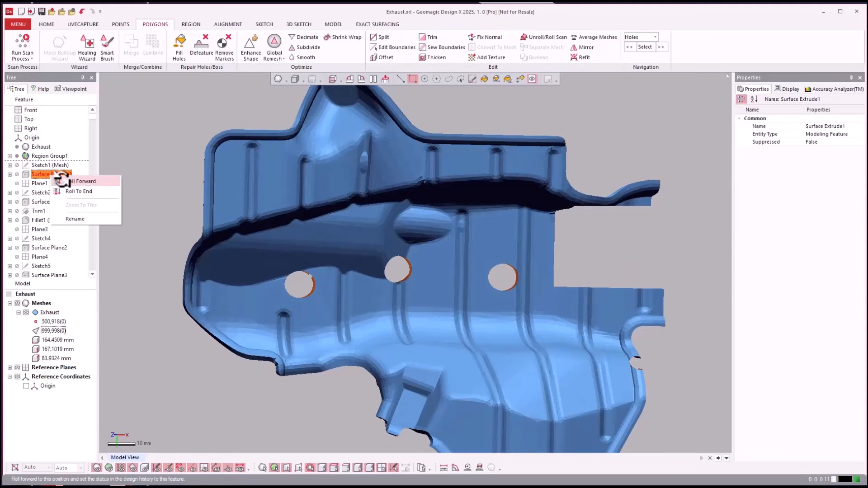
left_click(68, 177)
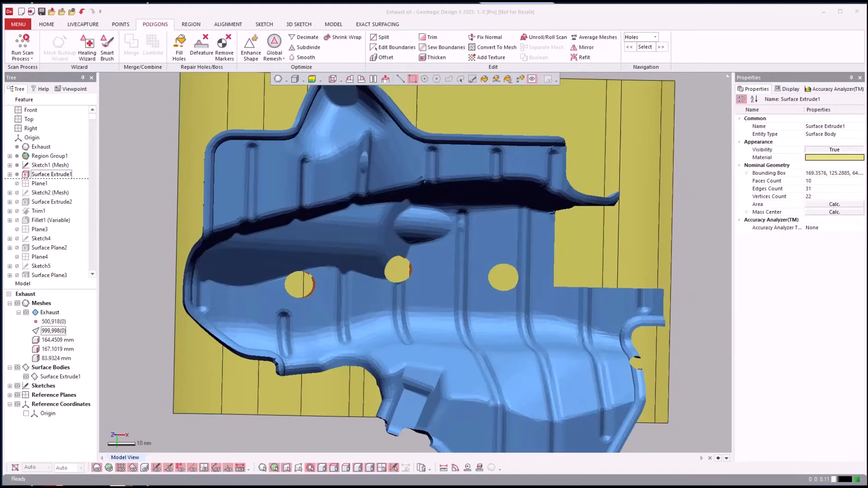
right_click_drag(705, 408, 568, 388)
scroll(649, 401, "up", 3)
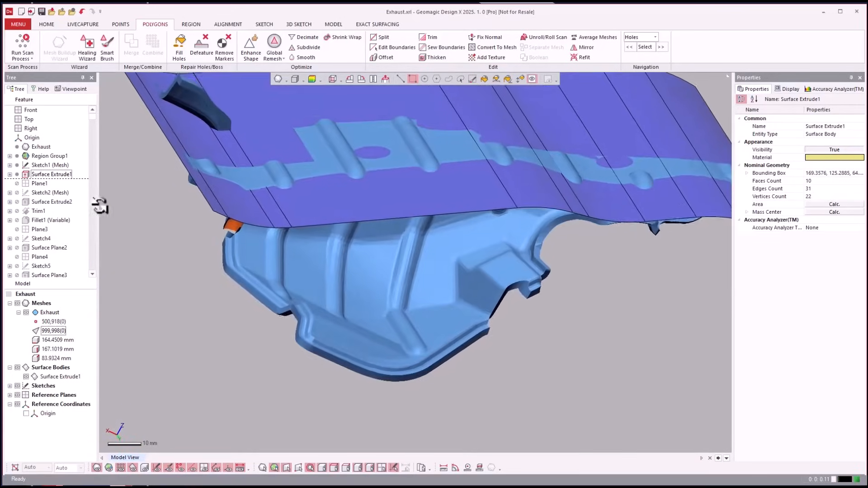
Highlight Surface Extrude1 and look up the Extrusion Wizard among the modeling wizards without starting it
left_click(48, 174)
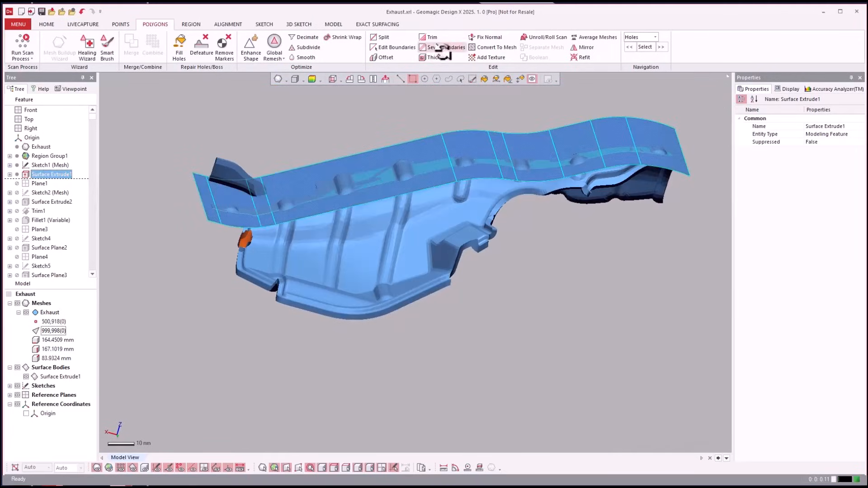
left_click(43, 24)
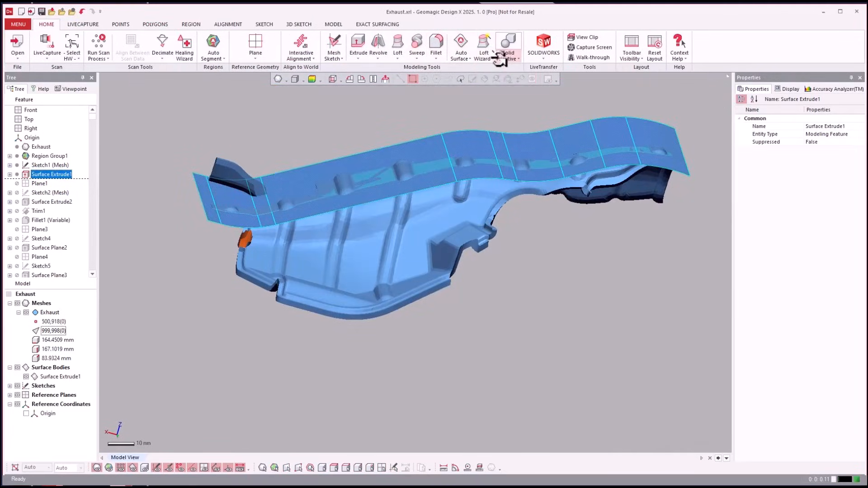
left_click(487, 58)
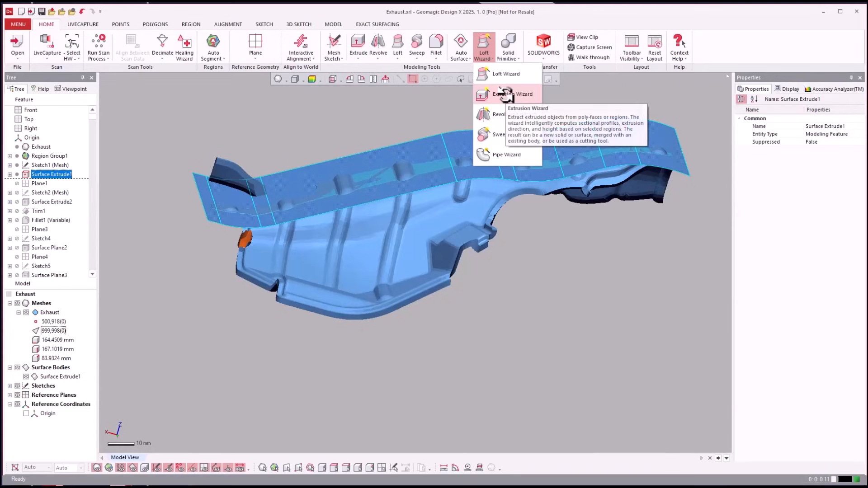
left_click(346, 97)
right_click_drag(340, 102, 370, 148)
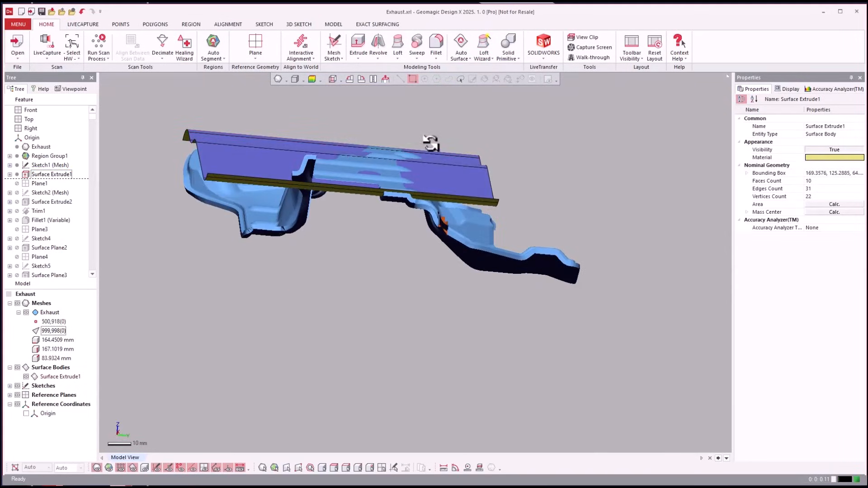
Roll the feature history forward to Surface Extrude2 and inspect how its surface follows the mesh
right_click_drag(405, 266, 51, 147)
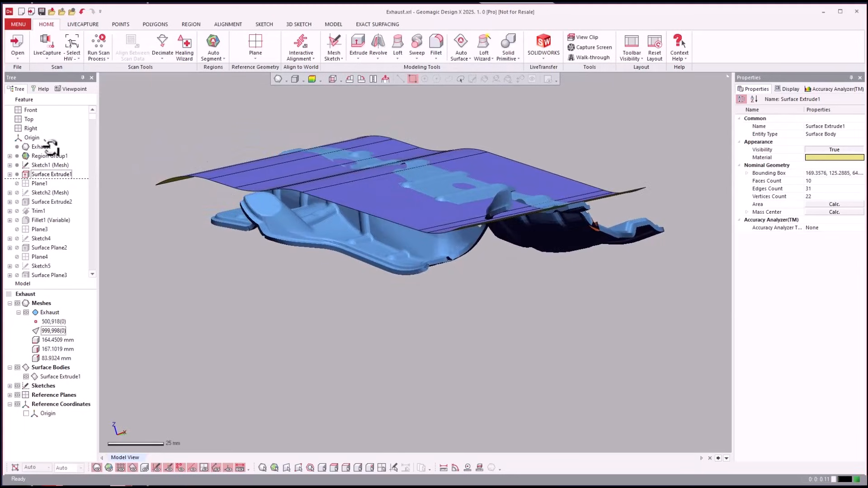
right_click(46, 201)
left_click(64, 202)
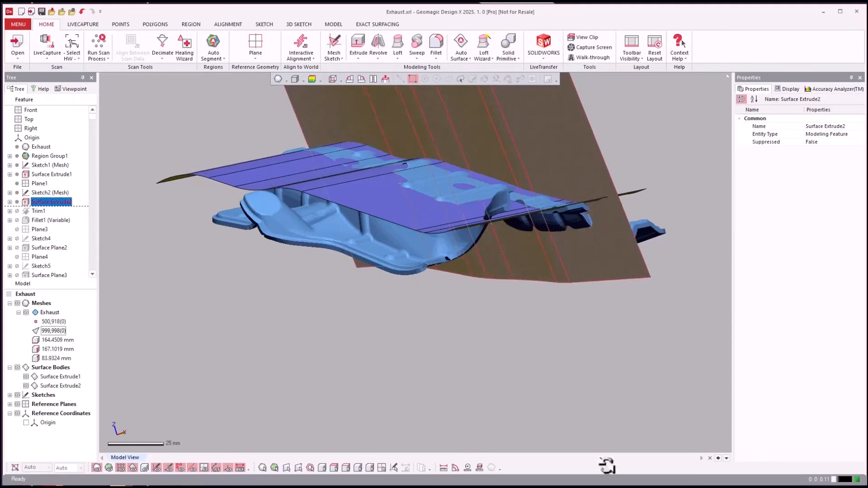
right_click_drag(630, 443, 257, 255)
scroll(456, 257, "up", 2)
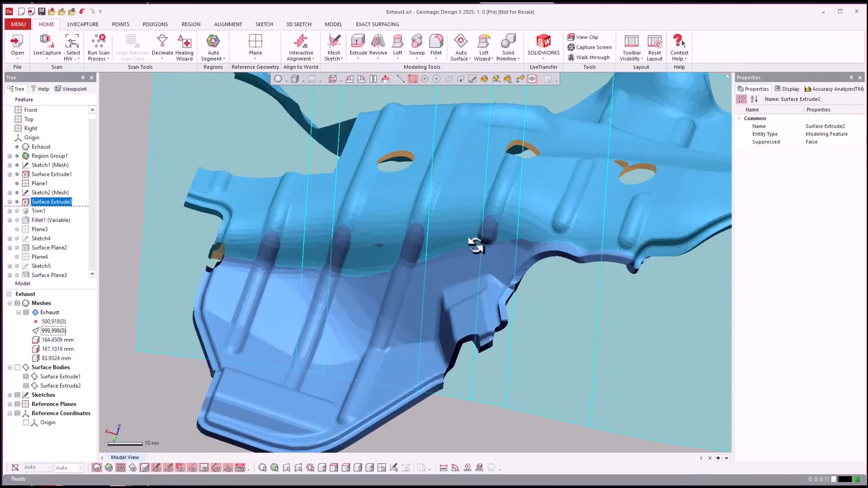
right_click_drag(476, 246, 15, 215)
Roll the feature history forward to Trim1 and view the two surfaces trimmed against each other
right_click(37, 213)
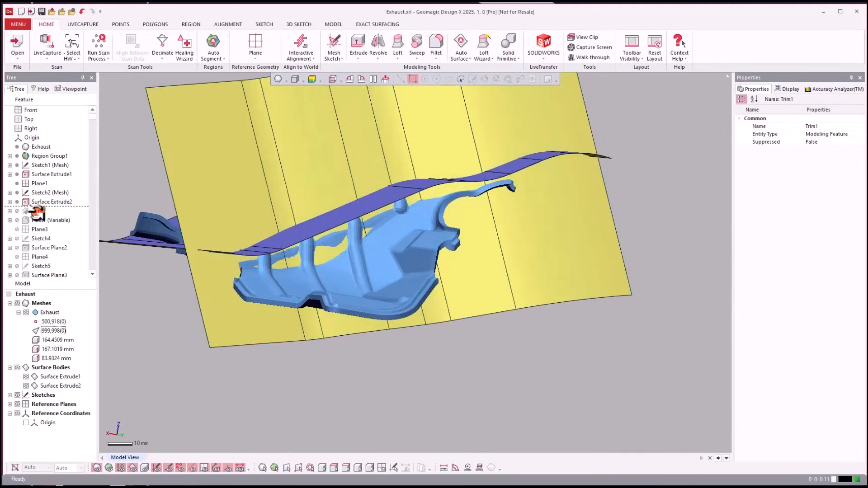
left_click(53, 218)
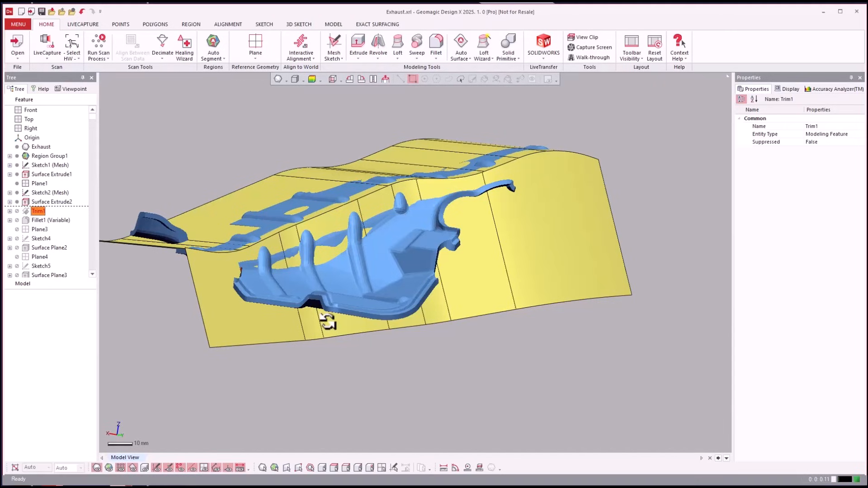
right_click_drag(474, 366, 5, 268)
Roll the feature history forward to Surface Plane2 and show the mesh together with the filleted and planar surfaces
right_click(38, 248)
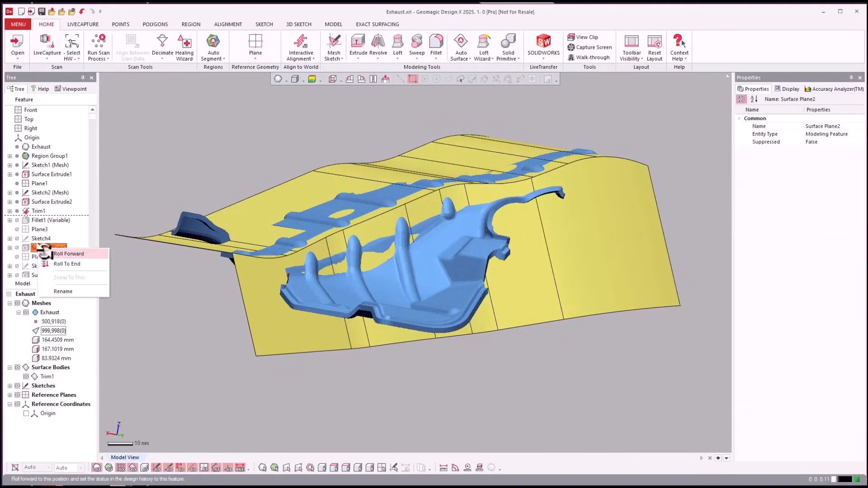
left_click(49, 253)
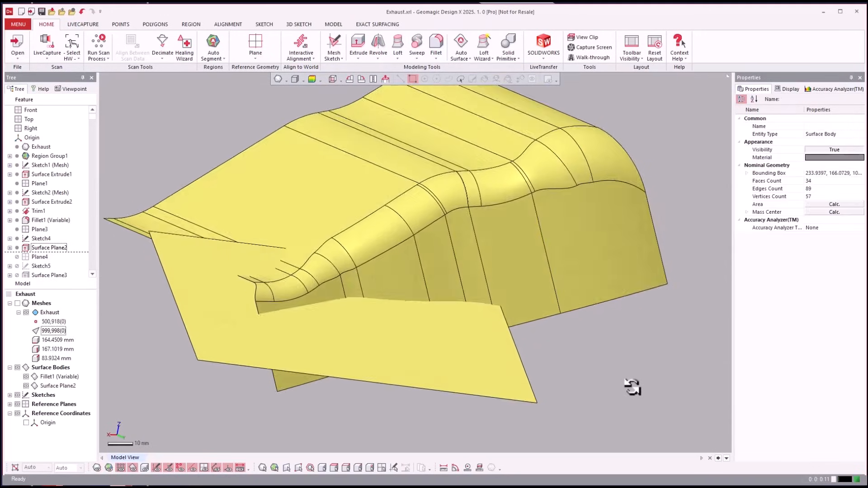
key("ctrl+1")
right_click_drag(634, 388, 500, 346)
scroll(500, 347, "down", 2)
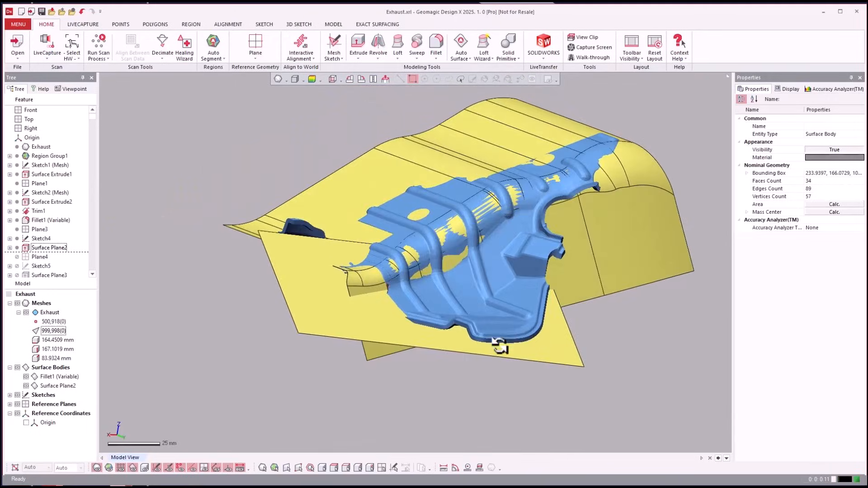
Roll the feature history forward to Fillet2 (Constant) and inspect the filleted planar surfaces against the mesh
left_click(36, 229)
scroll(39, 228, "down", 3)
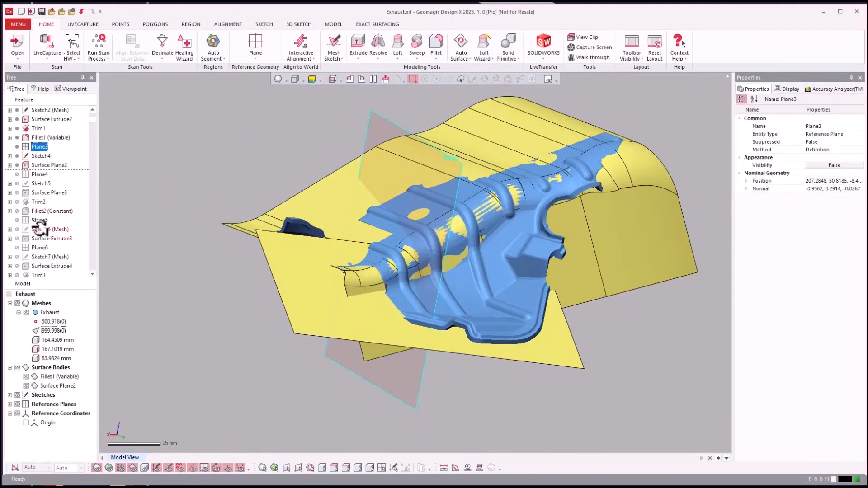
right_click(41, 210)
left_click(48, 214)
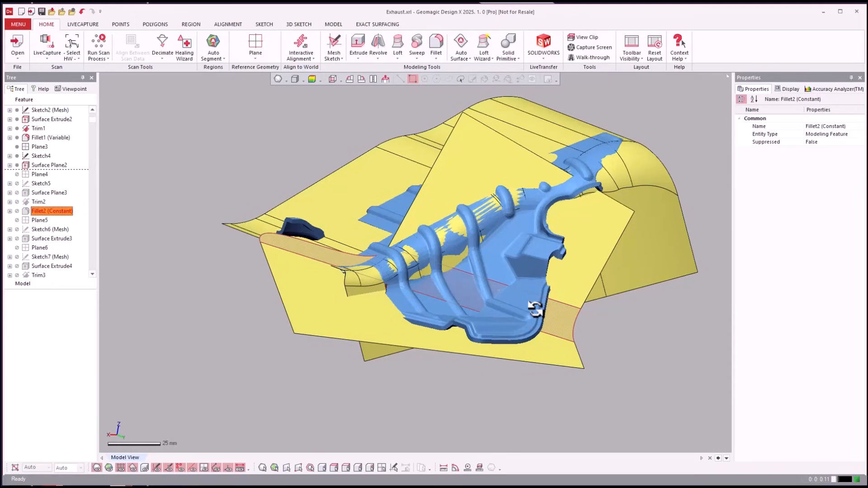
mouse_move(535, 309)
right_mouse_down()
mouse_move(184, 232)
mouse_move(68, 223)
right_mouse_up()
Roll the feature history forward to Surface Plane4 and examine the small surfaces around the mesh's curved cutout
left_click(59, 229)
scroll(58, 227, "down", 2)
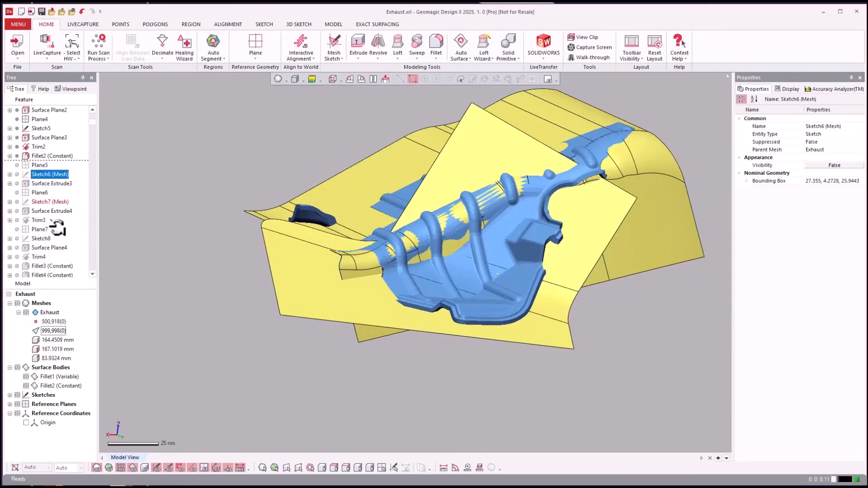
right_click(39, 249)
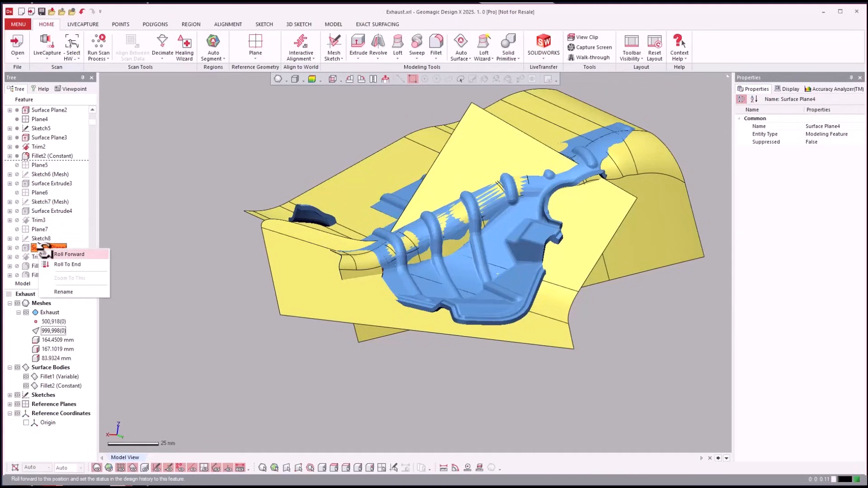
left_click(45, 252)
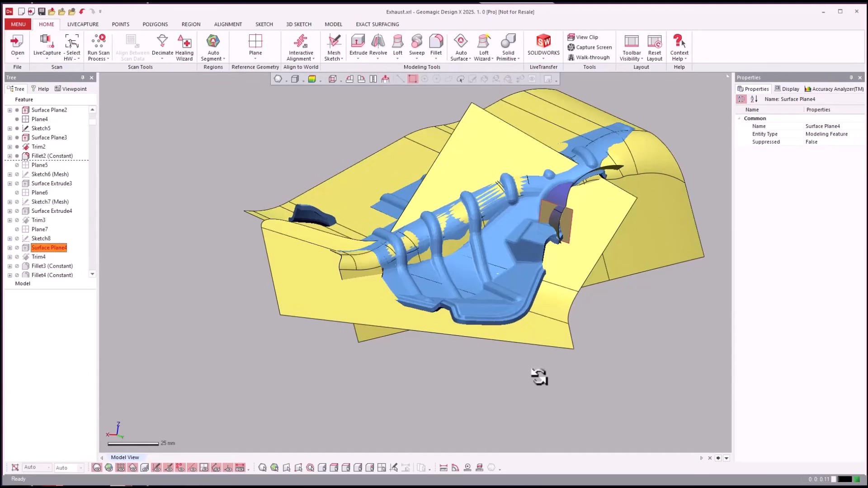
right_click_drag(540, 377, 257, 371)
scroll(539, 376, "up", 4)
scroll(538, 377, "up", 4)
scroll(539, 377, "down", 4)
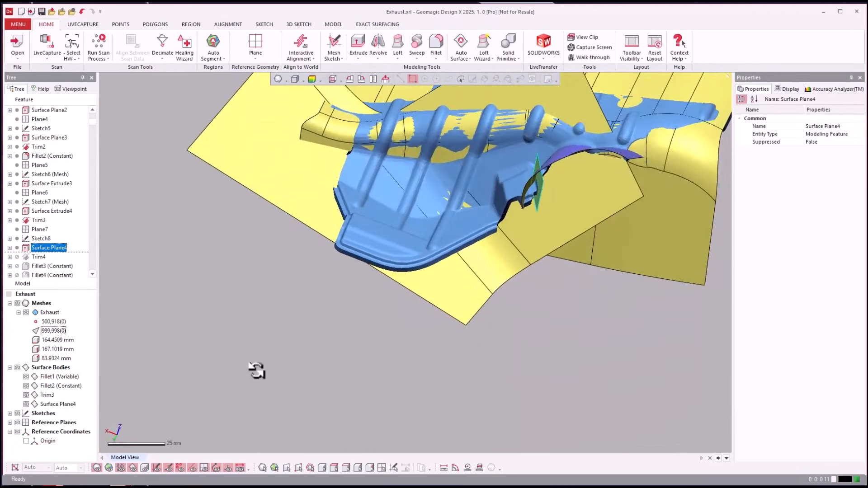
Roll the feature history forward to Trim4 and view the trimmed cutout surfaces with the mesh display toggled
left_click_drag(57, 252, 55, 257)
right_click(30, 257)
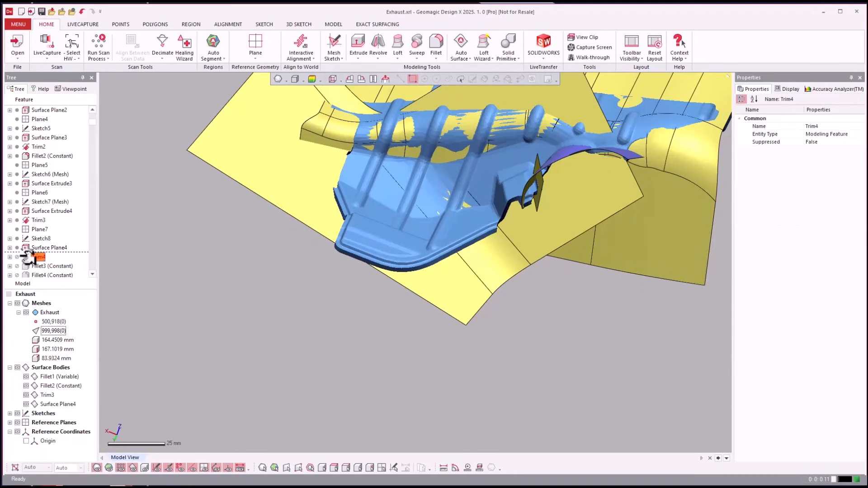
left_click(46, 261)
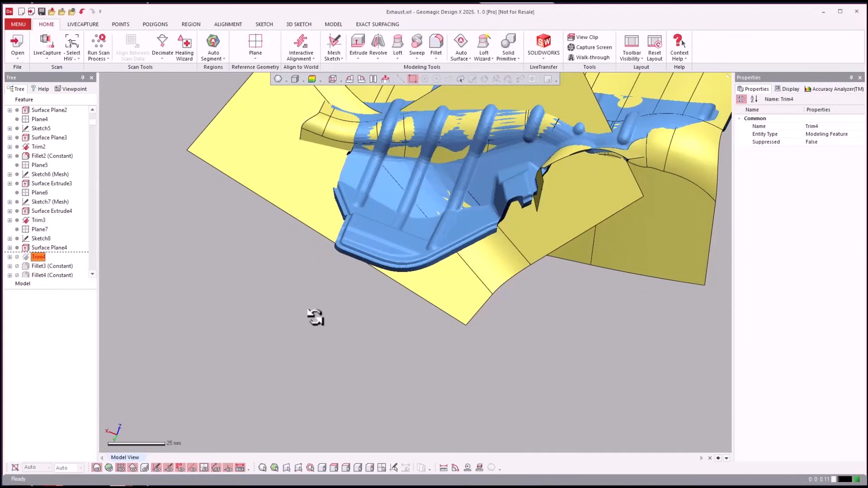
right_click_drag(316, 318, 316, 318)
key("ctrl+1")
Roll the feature history forward to Surface Plane5 and inspect the surfaces up close with the mesh hidden and shown
left_click(42, 238)
left_click_drag(43, 236, 50, 194)
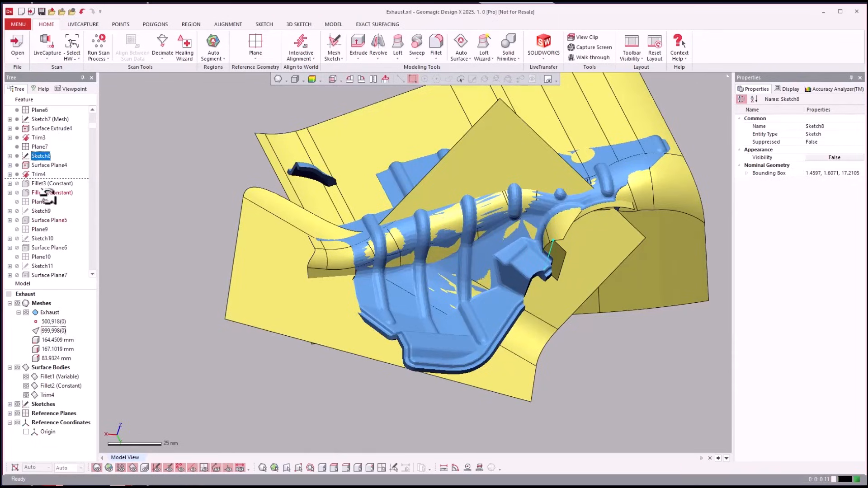
right_click(38, 220)
left_click(48, 226)
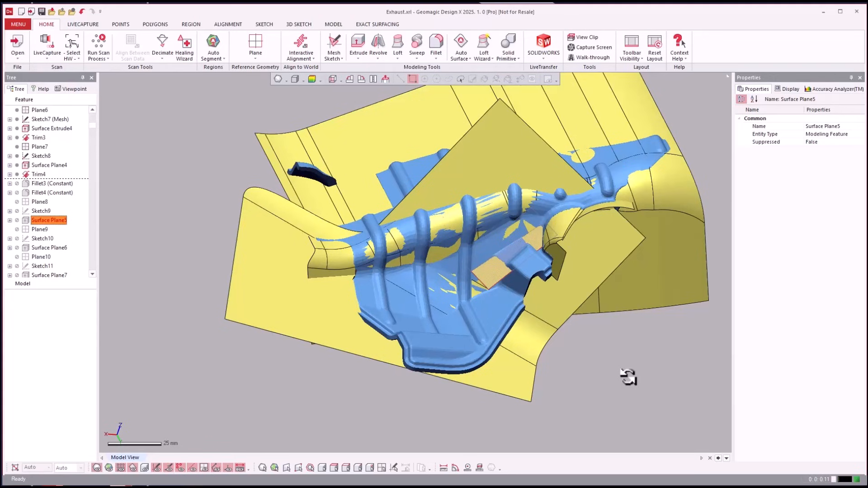
right_click_drag(629, 377, 417, 246)
scroll(456, 227, "up", 3)
scroll(456, 227, "up", 3)
scroll(460, 219, "up", 2)
key("ctrl+1")
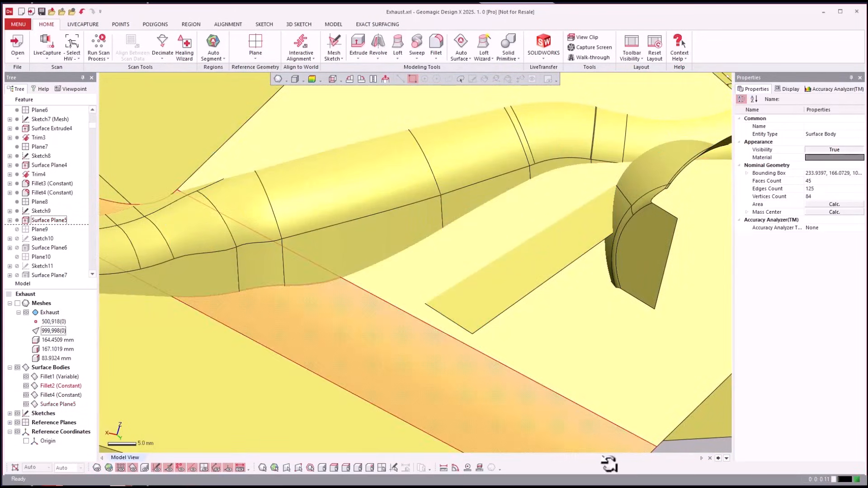
right_click_drag(609, 464, 452, 211)
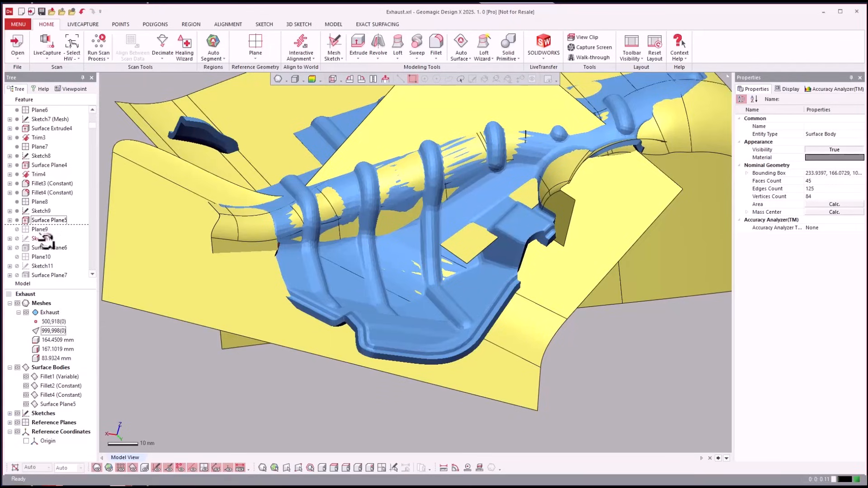
Roll the feature history forward to Surface Plane6 and select Sketch11
right_click(40, 248)
left_click(52, 255)
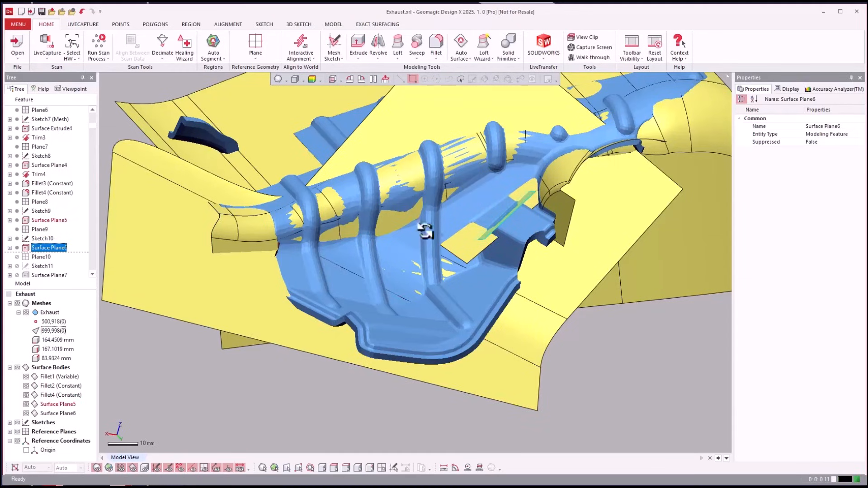
left_click(45, 264)
Roll the feature history forward through Trim5 to Fillet6 (Constant) and highlight Fillet5 (Constant)
scroll(44, 253, "down", 2)
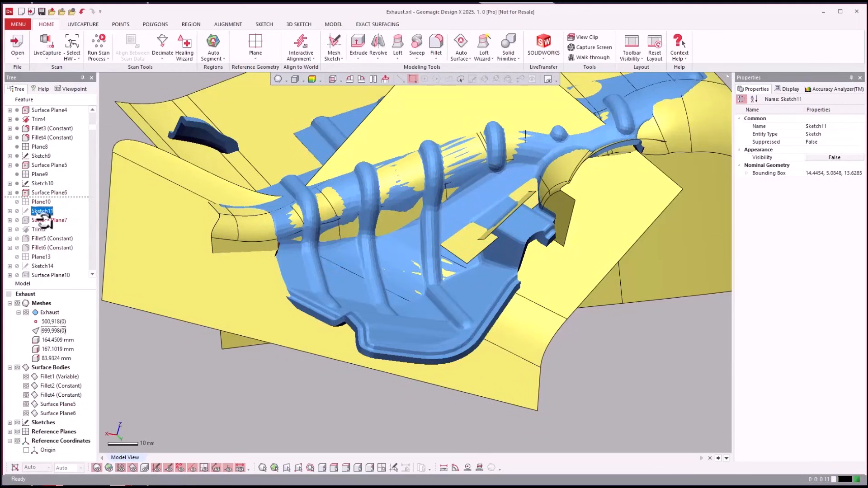
left_click(40, 230)
left_click(70, 231)
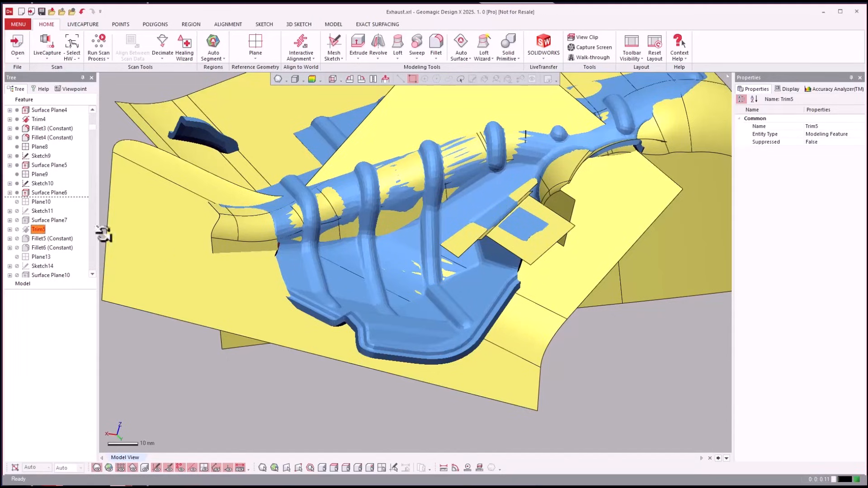
left_click(33, 248)
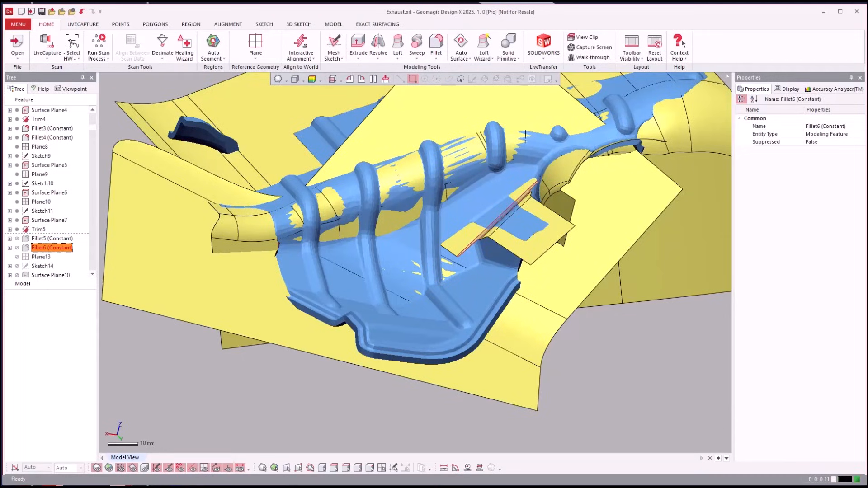
left_click(32, 239)
Roll the feature history forward to Trim7 and inspect the side wall surfaces around the raised pocket
scroll(31, 239, "down", 2)
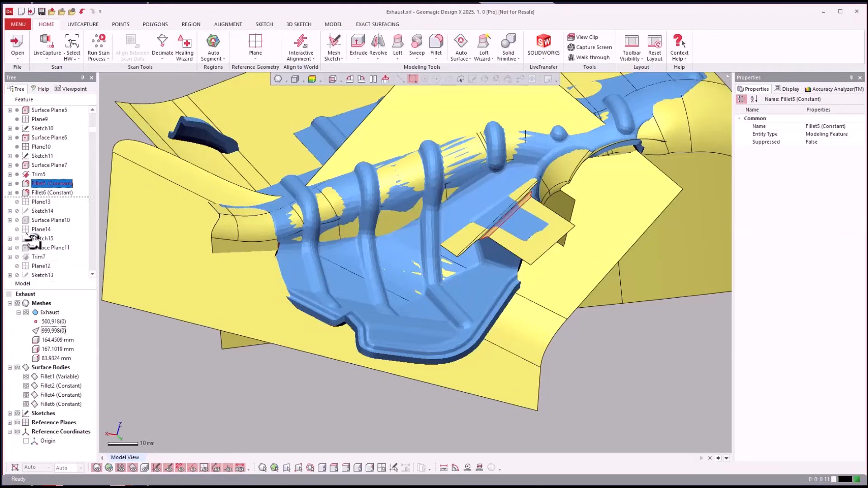
scroll(32, 242, "down", 1)
right_click(39, 230)
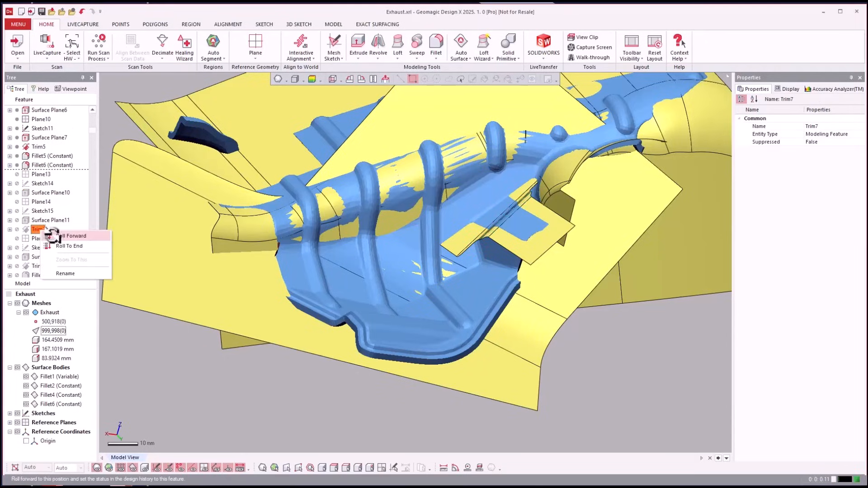
left_click(53, 236)
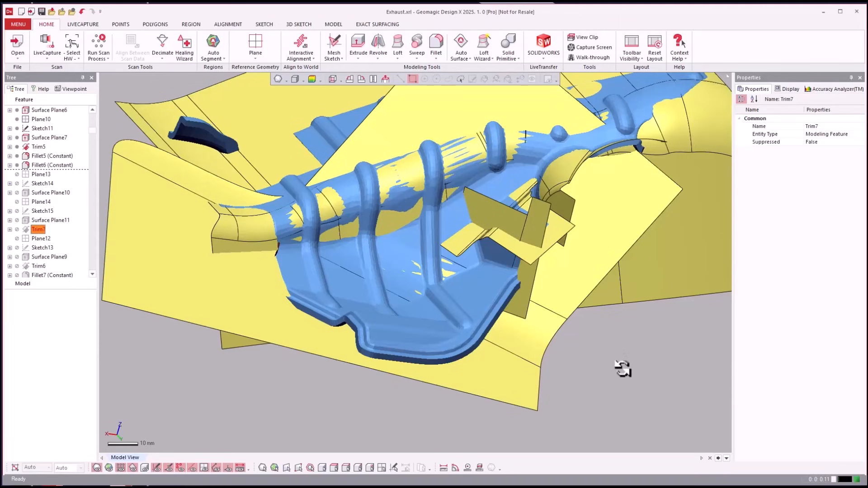
right_click_drag(617, 360, 40, 242)
Roll the feature history forward to Trim6 and compare the trimmed pocket surfaces with the mesh hidden and shown
left_click(34, 263)
right_click(34, 264)
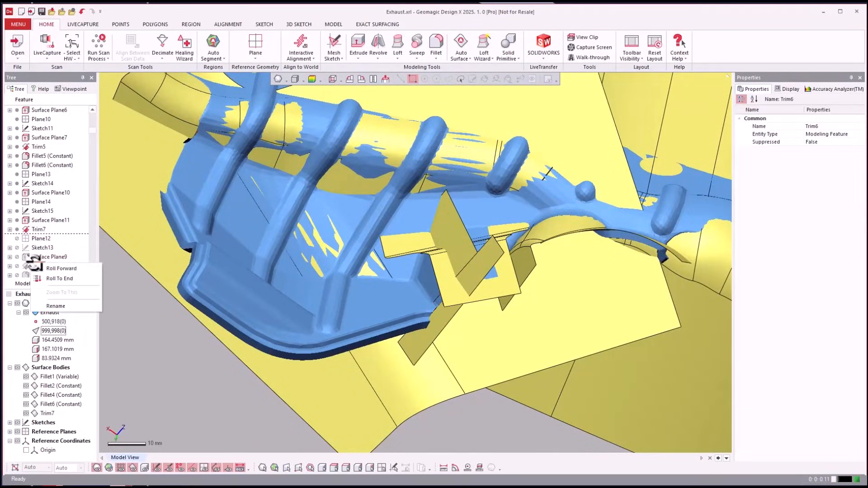
left_click(42, 267)
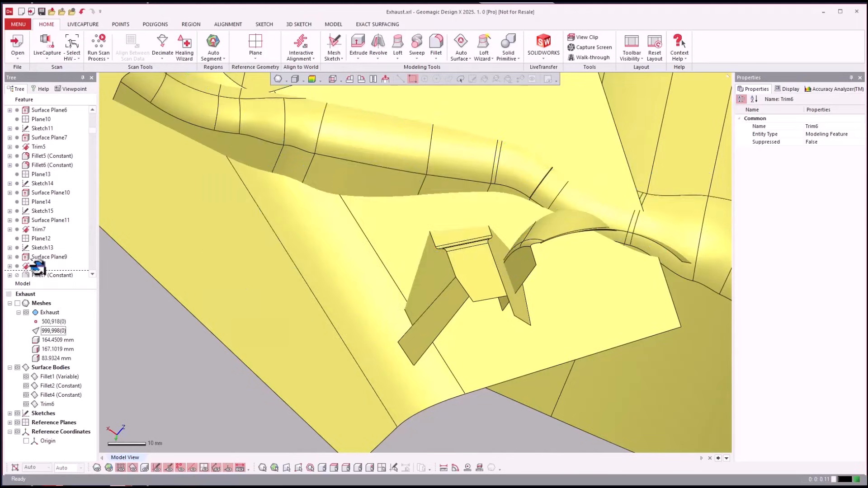
right_click_drag(39, 268, 74, 243)
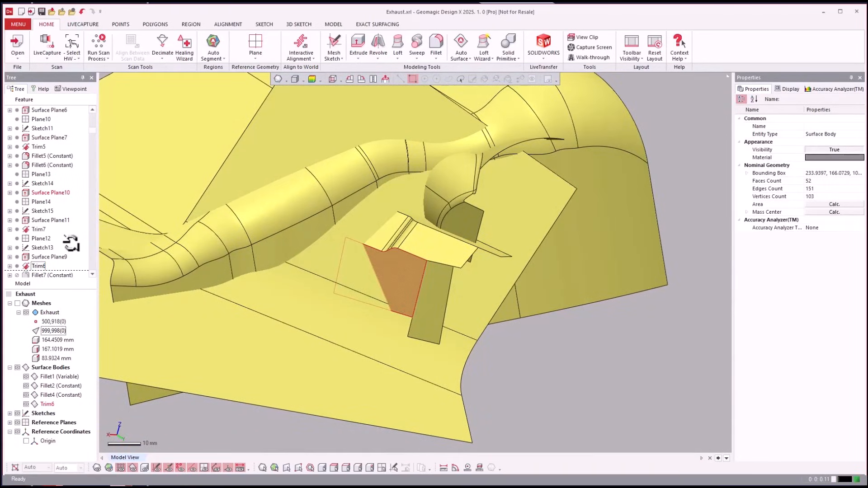
key("ctrl+1")
key("ctrl+1")
key("ctrl+1")
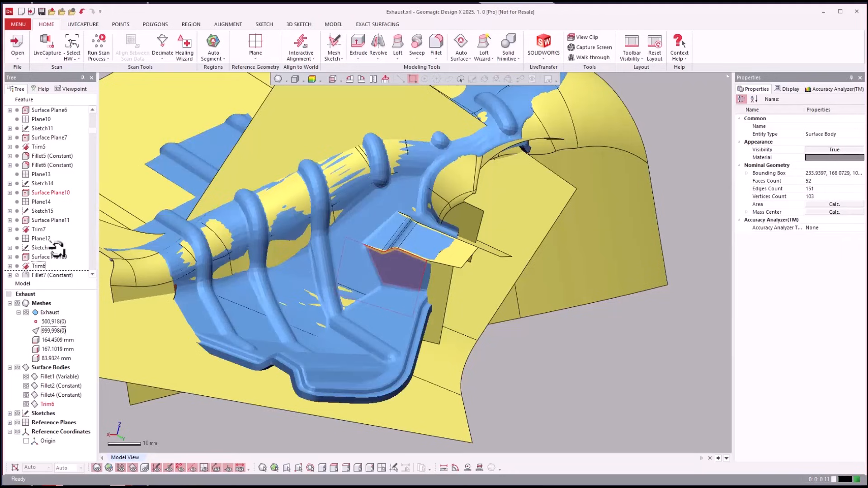
Roll the feature history forward to Trim8 and check the filleted pocket with the mesh hidden and shown
right_click_drag(58, 249, 40, 228)
scroll(47, 232, "down", 2)
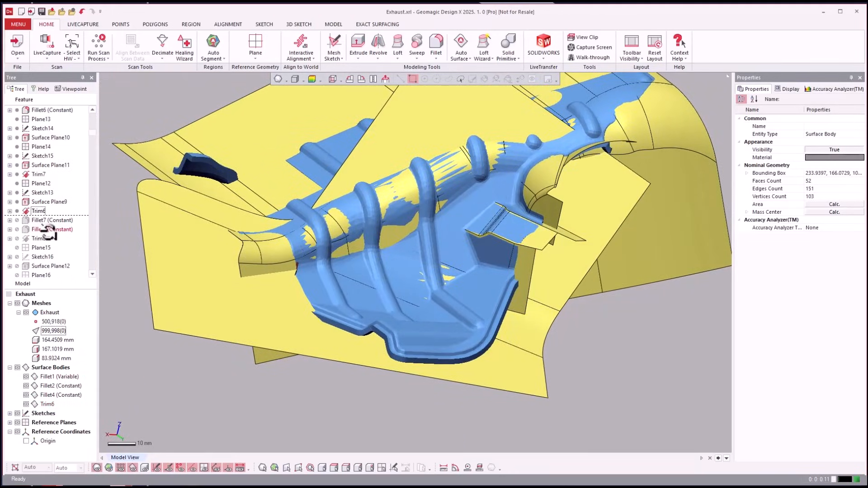
left_click(34, 229)
left_click(39, 238)
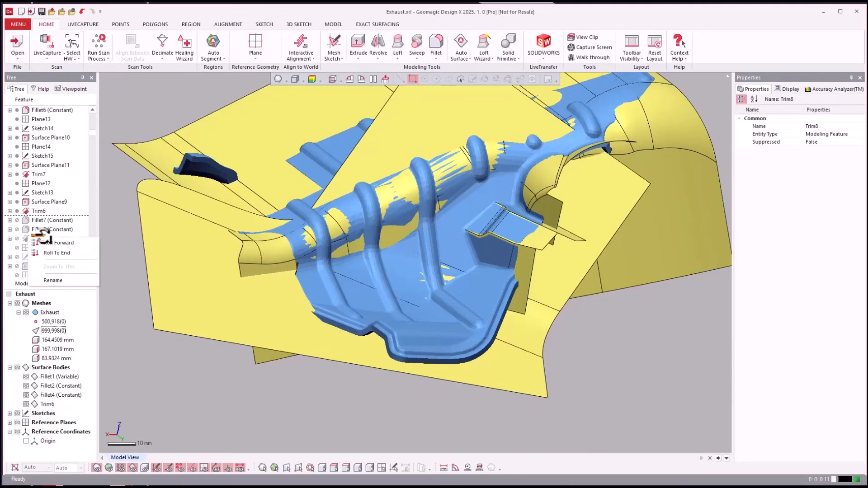
right_click(39, 238)
left_click(52, 220)
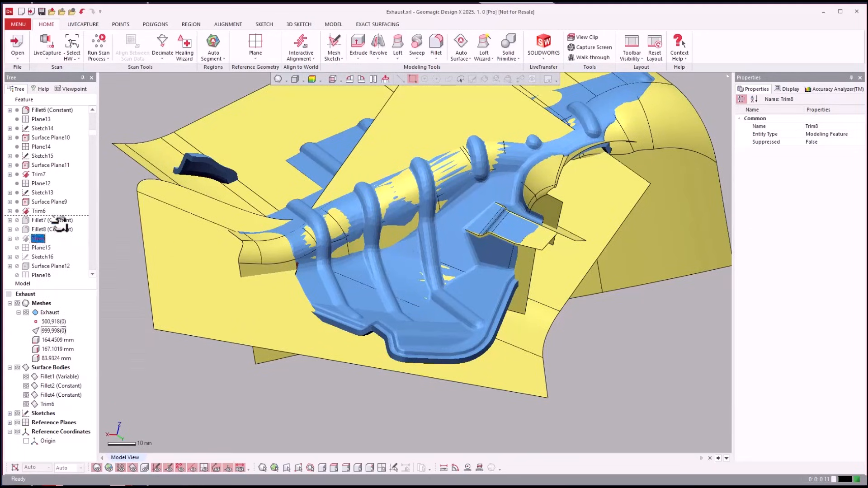
right_click(38, 237)
left_click(74, 245)
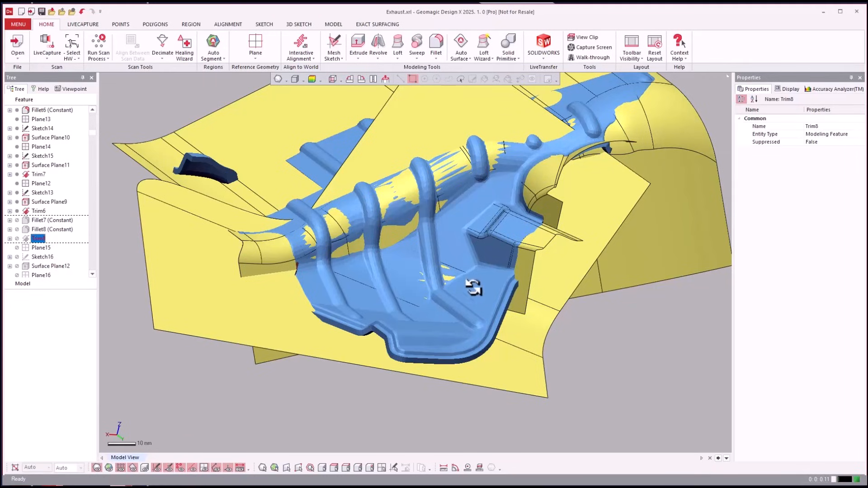
key("ctrl+1")
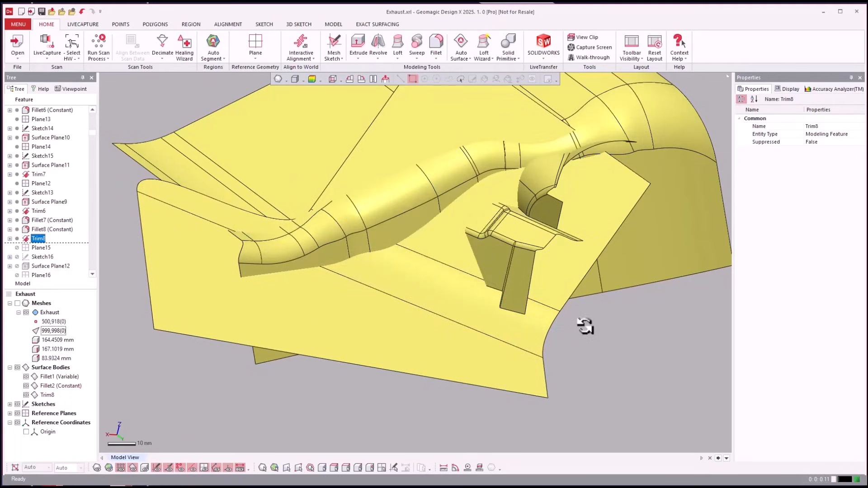
key("ctrl+1")
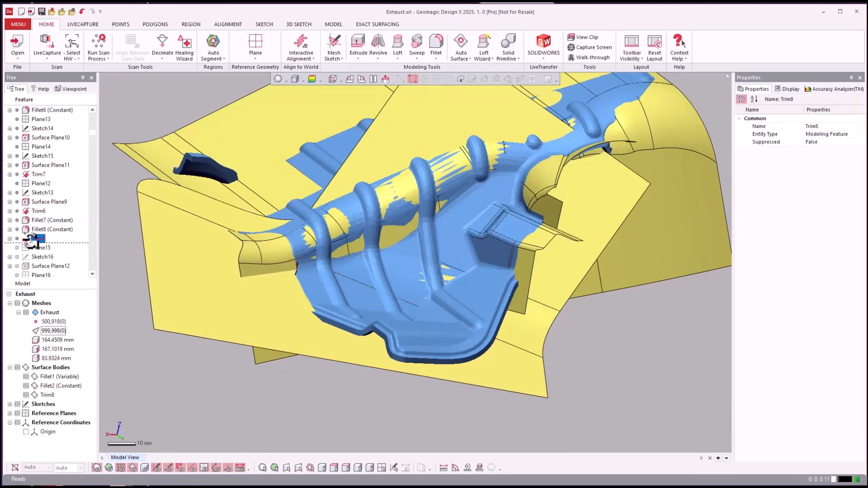
Roll the feature history forward to Trim9 and inspect the angled planes along the shield's lower edge, toggling the mesh
scroll(32, 246, "down", 2)
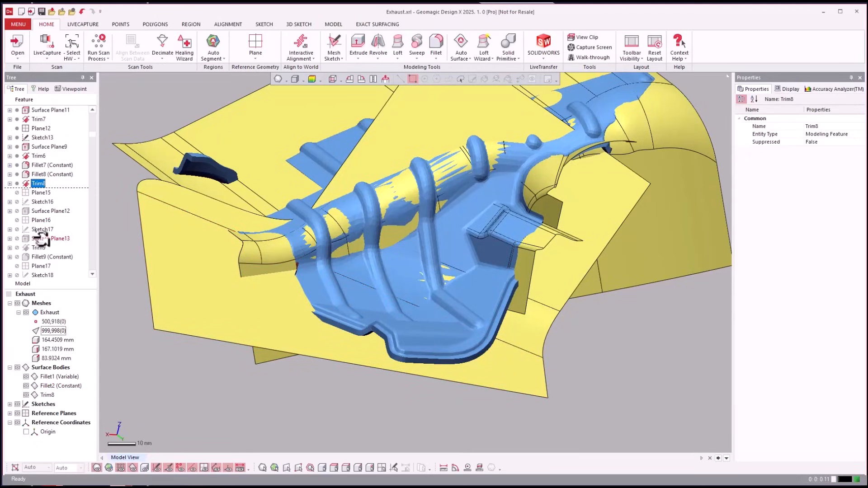
right_click(38, 248)
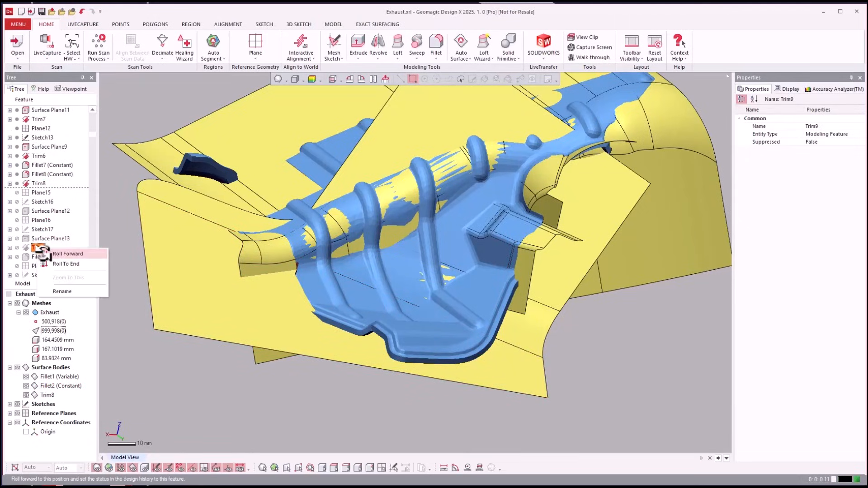
left_click(46, 250)
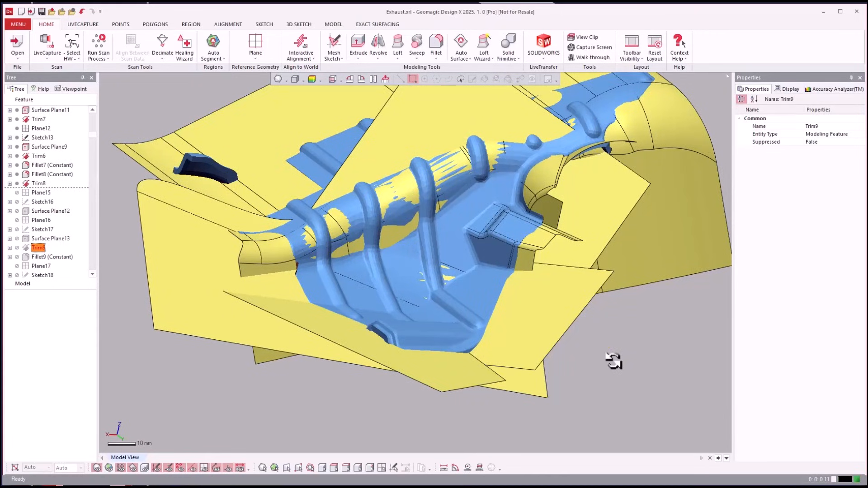
right_click_drag(614, 360, 569, 396)
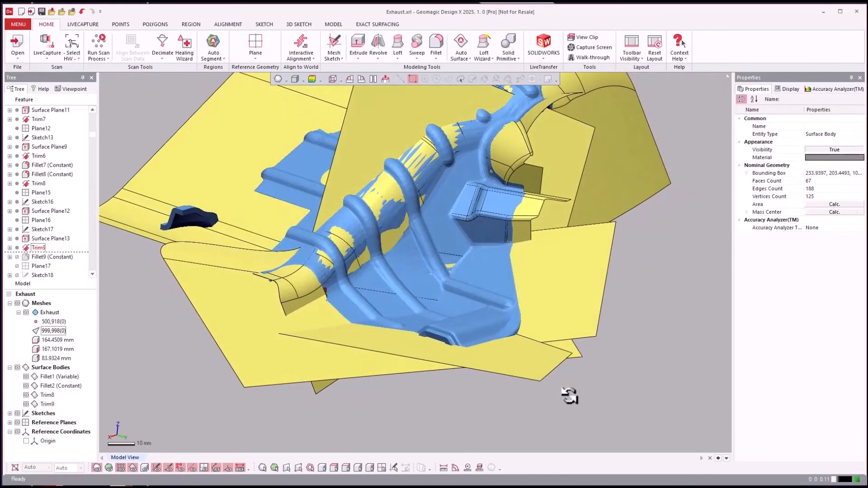
key("ctrl+1")
right_click_drag(373, 353, 74, 279)
key("ctrl+1")
Roll the feature history forward to Surface Plane15 and inspect the new planes around the corner of the lower edge
left_click(46, 257)
scroll(40, 226, "down", 2)
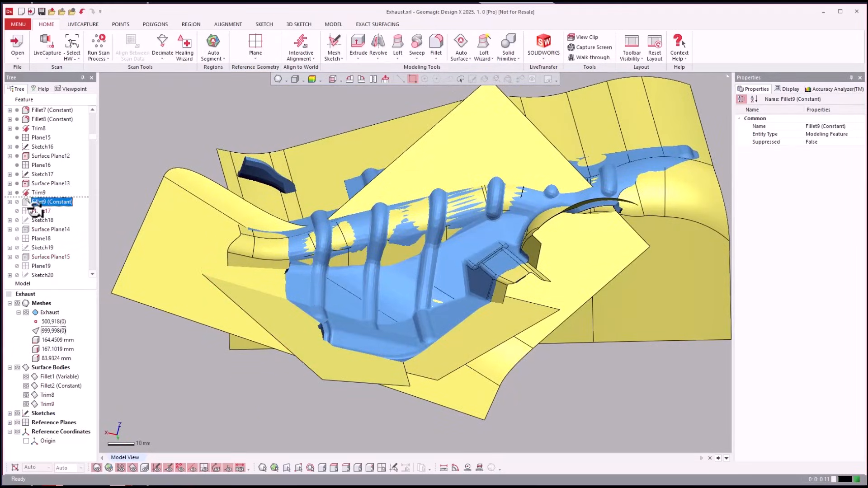
left_click(42, 257)
right_click(41, 257)
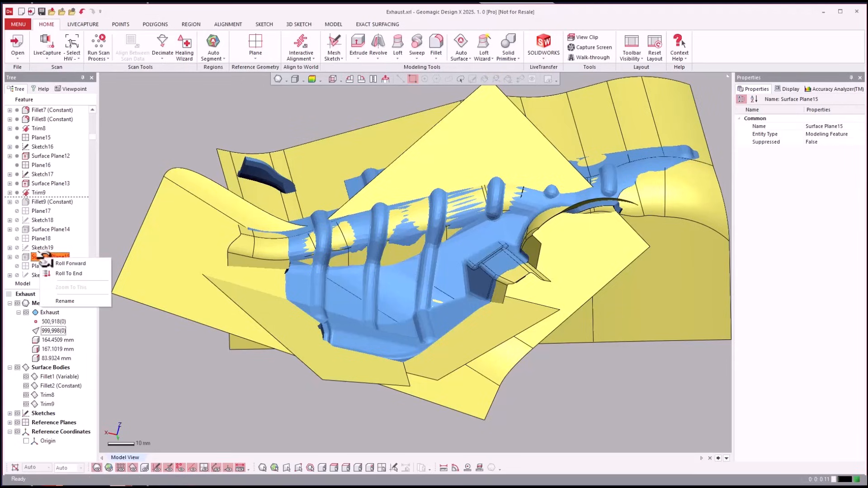
left_click(72, 264)
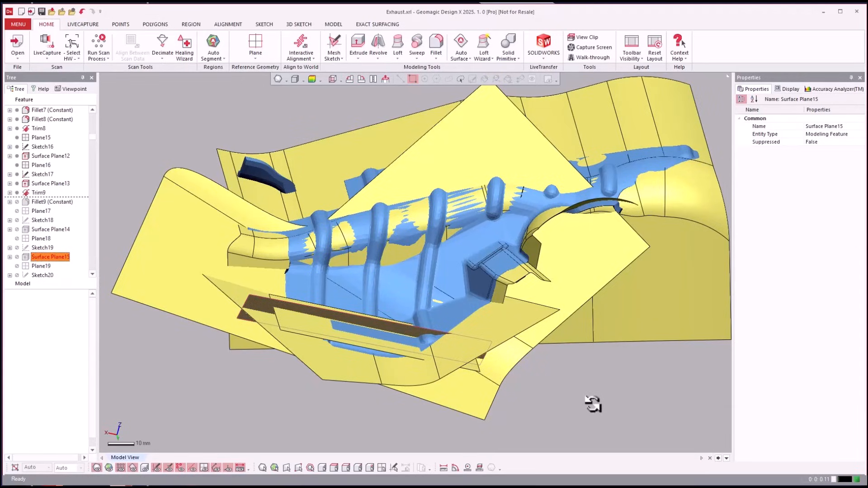
right_click_drag(582, 414, 397, 285)
scroll(512, 363, "up", 4)
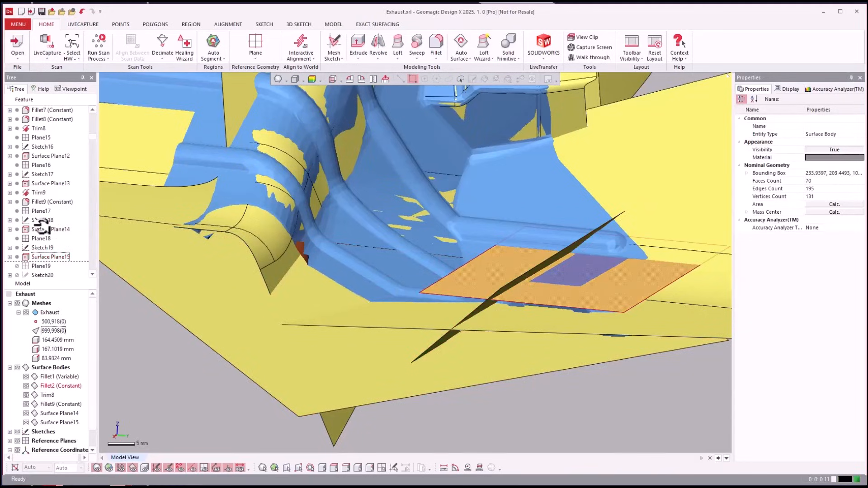
Roll the feature history forward to Trim10 to show the trimmed corner planes over the mesh
left_click(43, 229)
scroll(48, 222, "down", 2)
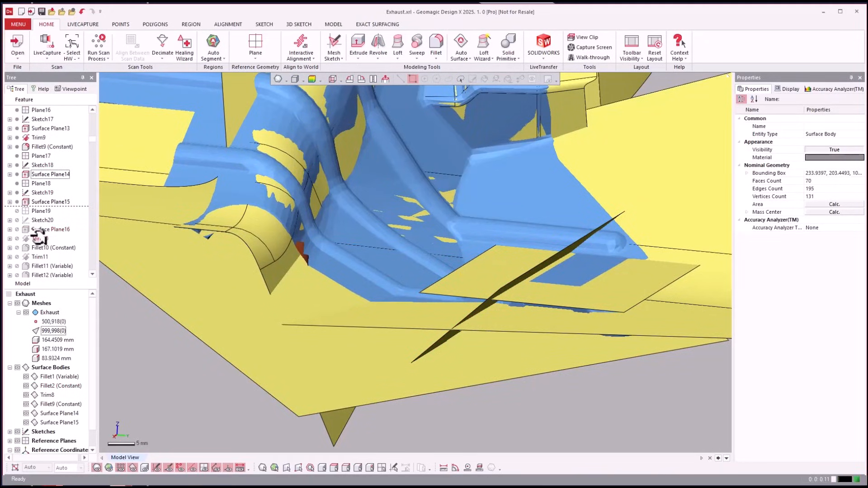
right_click(38, 238)
left_click(64, 244)
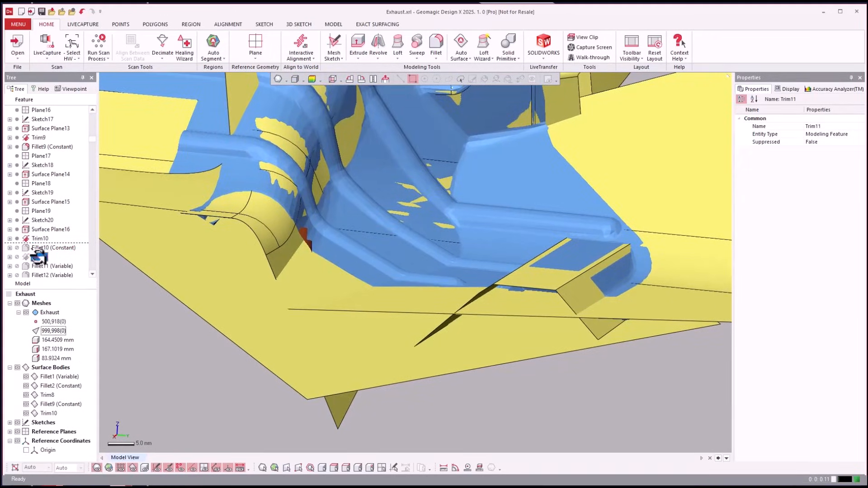
Roll the feature history forward through Trim11 to Trim13 and compare the trimmed surfaces with the mesh hidden and shown
right_click(38, 256)
left_click(52, 260)
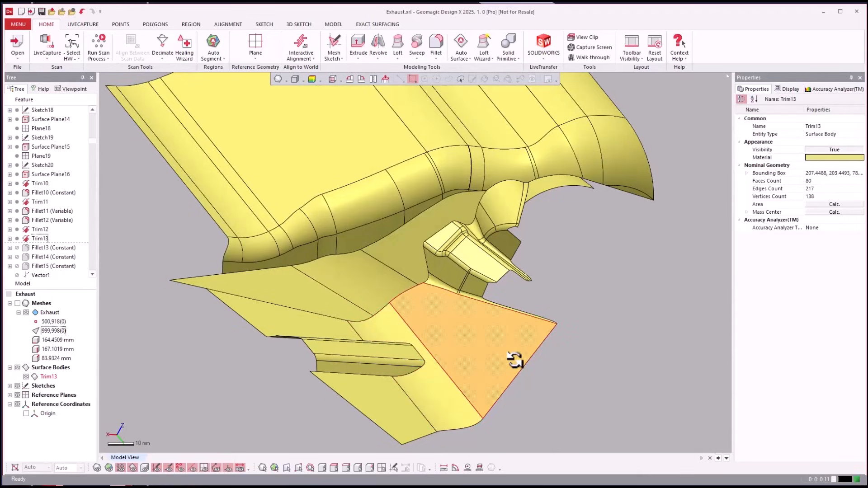
key("ctrl+1")
key("ctrl+1")
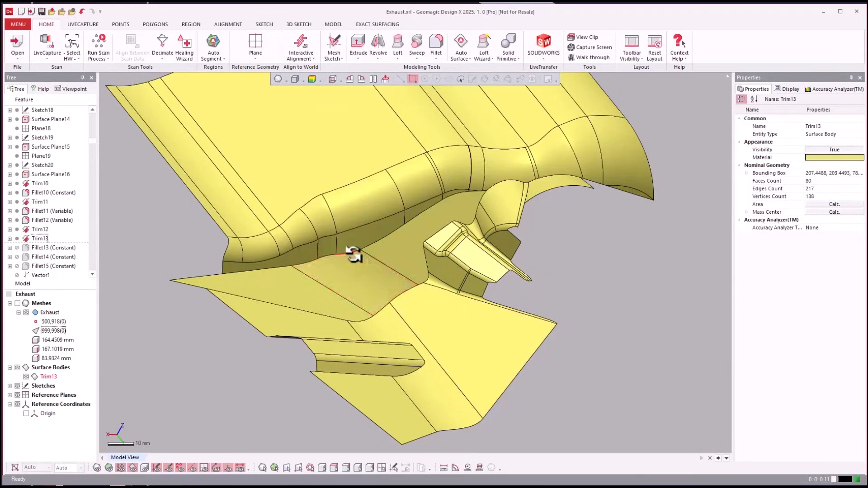
key("ctrl+1")
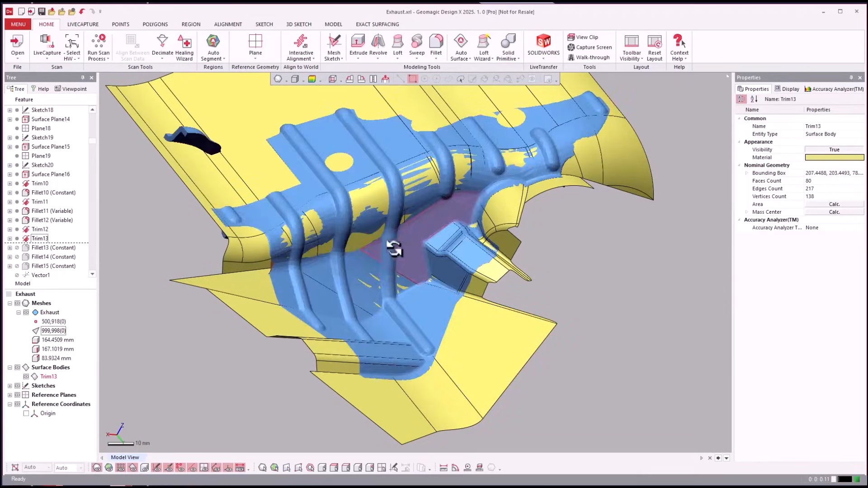
right_click_drag(370, 266, 461, 219)
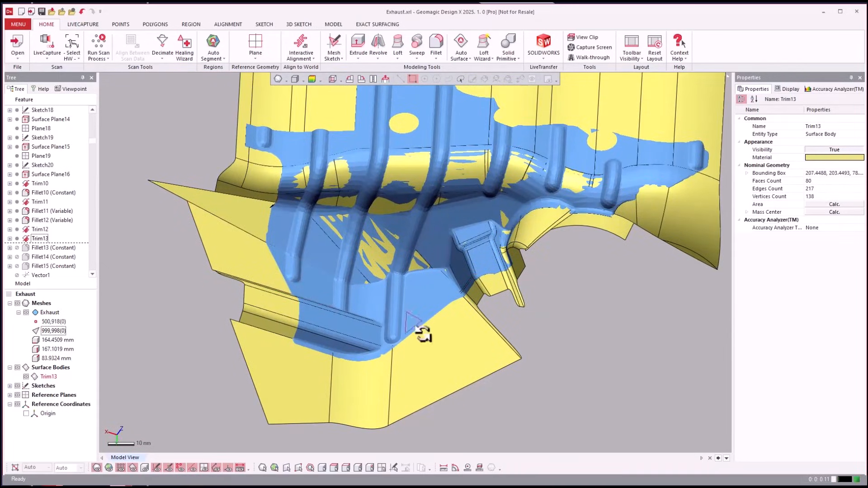
right_click_drag(254, 302, 80, 254)
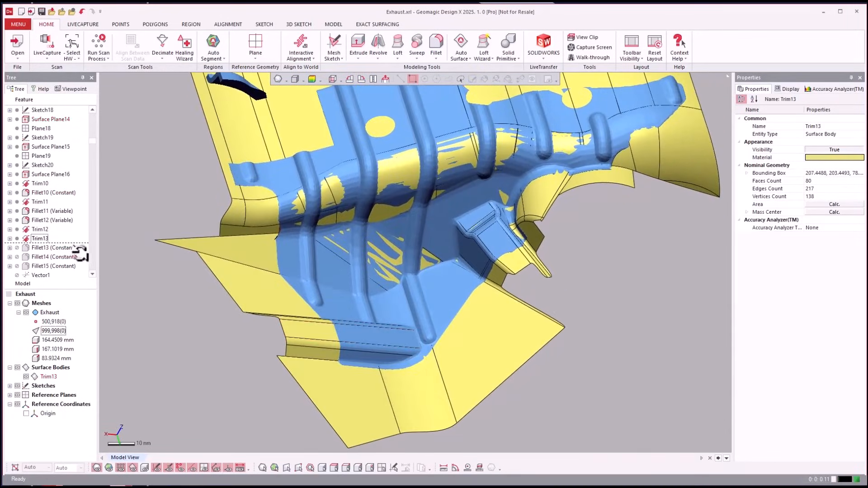
Roll the feature history forward to Fillet15 and inspect the filleted edges around the side wall and pocket
left_click(52, 266)
scroll(51, 256, "down", 2)
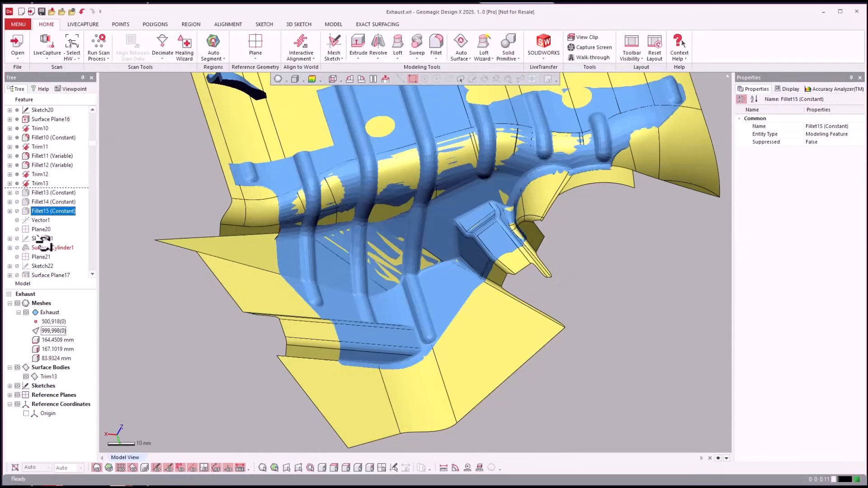
right_click(42, 211)
left_click(54, 219)
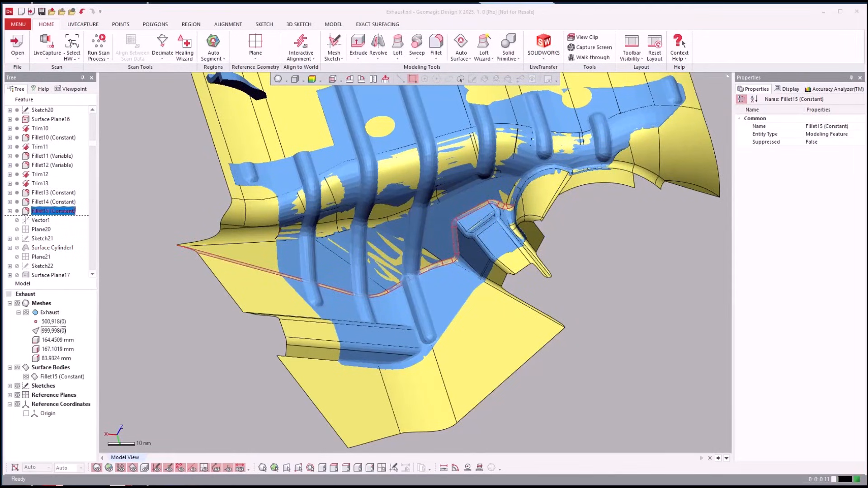
right_click_drag(99, 288, 4, 211)
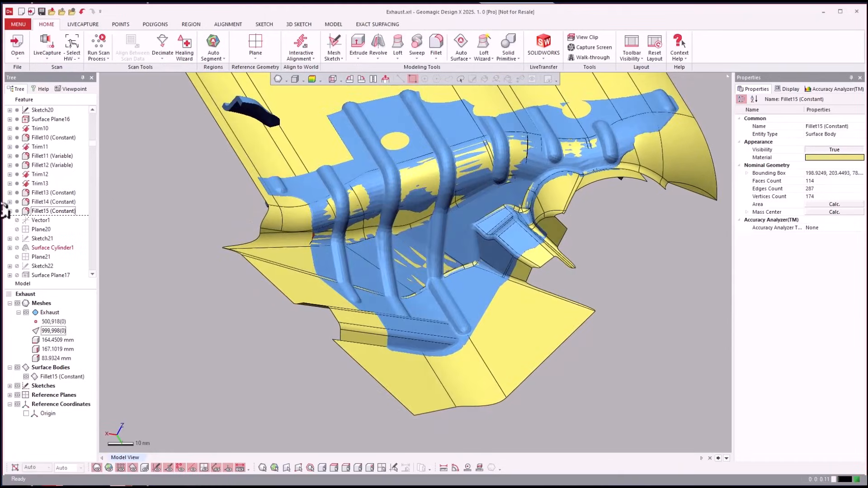
Roll the feature history forward to Surface Plane19 and inspect the cylinder and planes at the shield's end from several angles
left_click(39, 220)
scroll(36, 235, "down", 1)
left_click(37, 248)
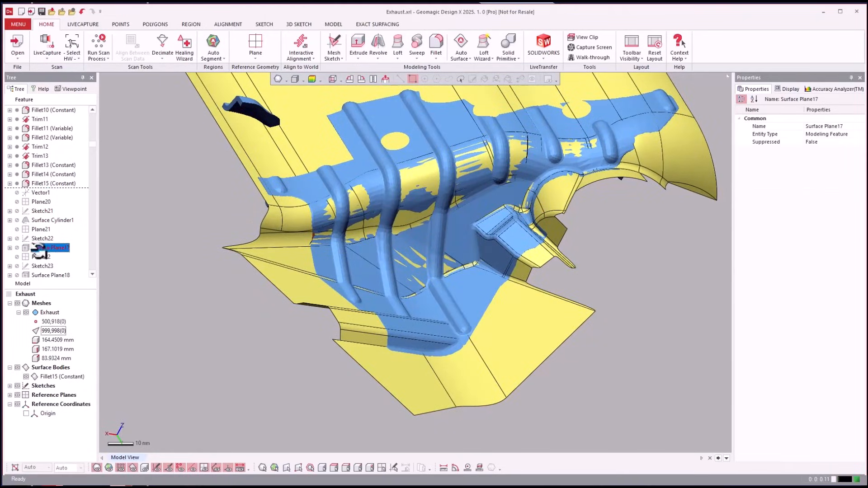
scroll(45, 248, "down", 2)
right_click(40, 247)
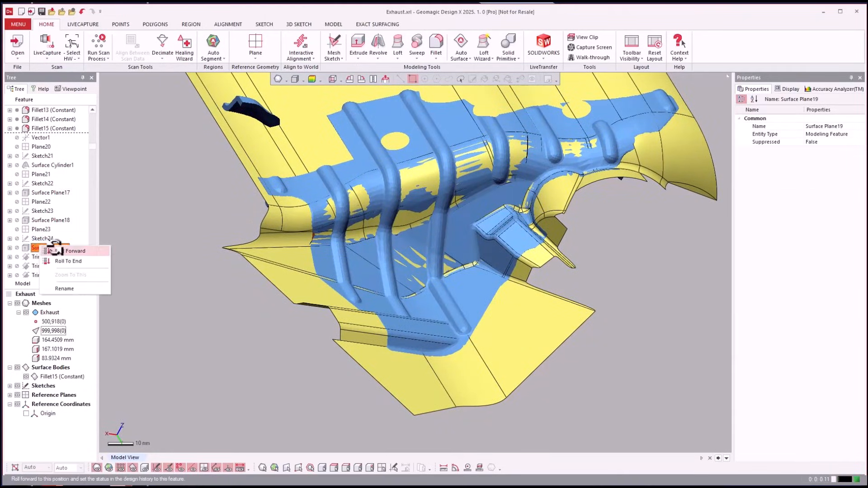
left_click(56, 248)
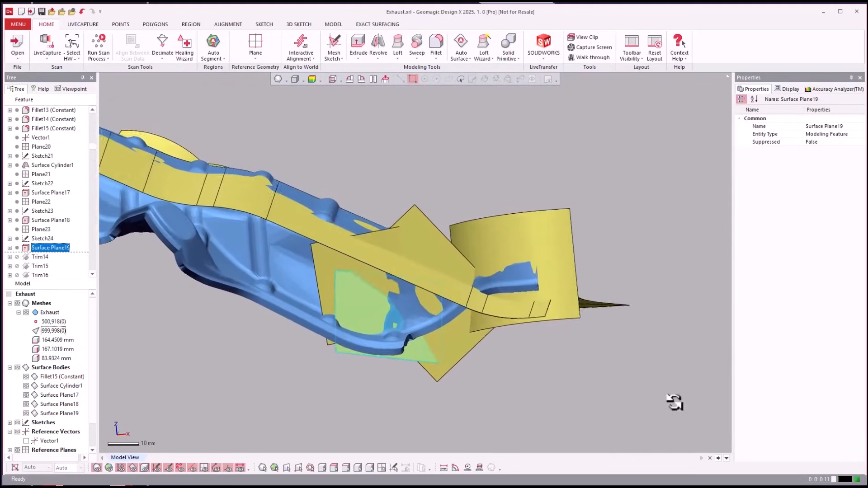
right_click_drag(675, 403, 479, 353)
right_click_drag(505, 228, 346, 345)
right_click_drag(493, 167, 489, 297)
right_click_drag(229, 257, 239, 254)
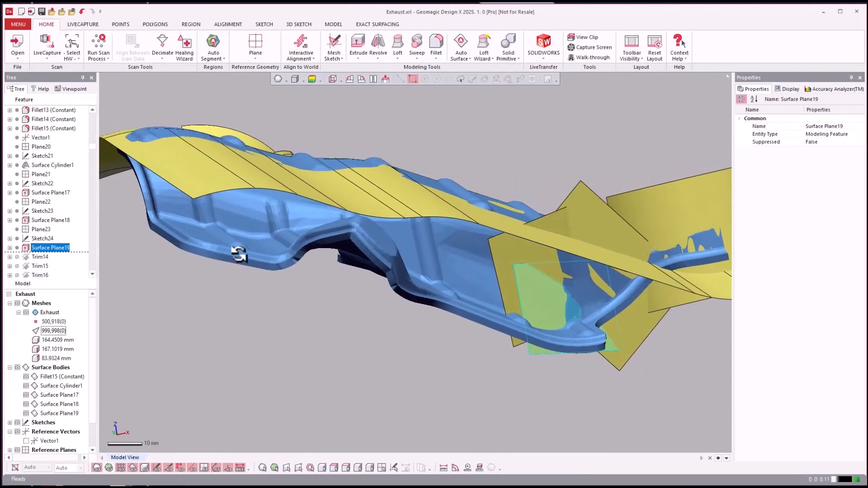
right_click_drag(509, 280, 7, 292)
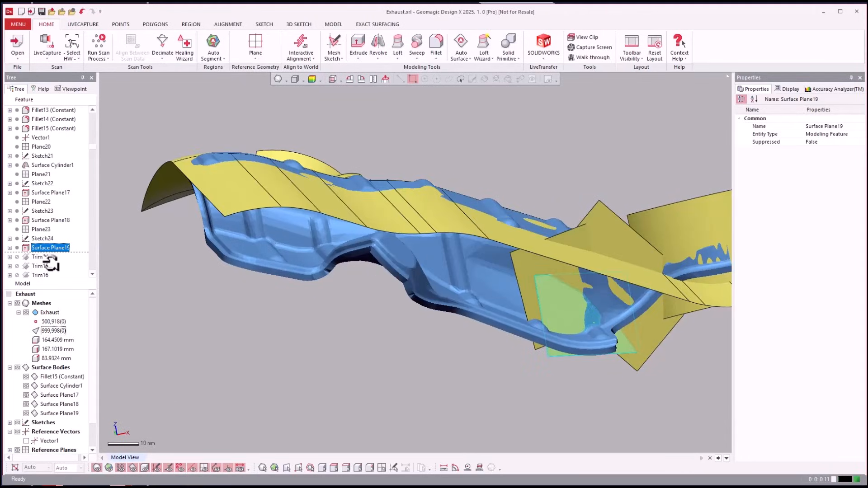
Roll the feature history forward to Trim16 to show the trimmed end planes and cylinder
scroll(49, 263, "down", 2)
right_click(37, 220)
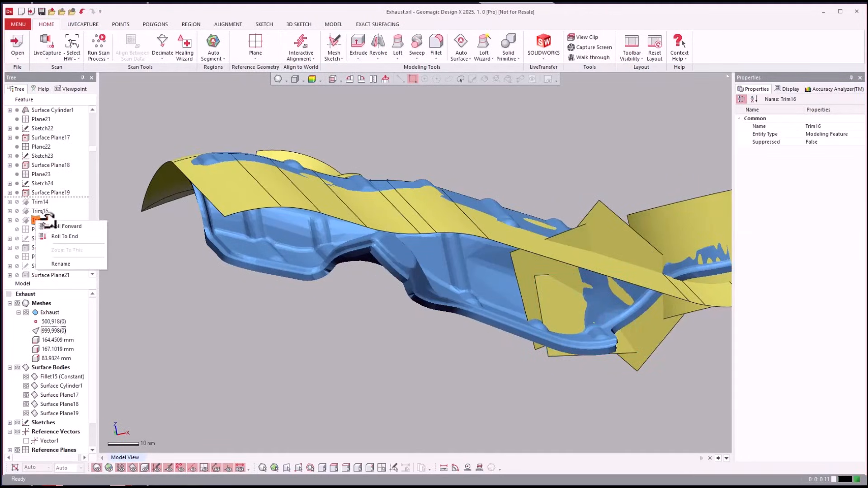
left_click(44, 225)
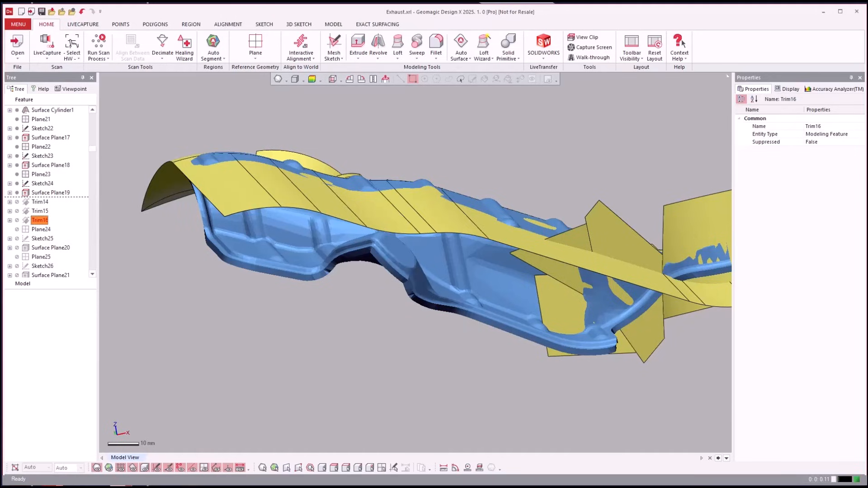
Roll the feature history forward to Trim18 and inspect the large planes crossing the shield's inner side
left_click(42, 254)
scroll(39, 245, "down", 2)
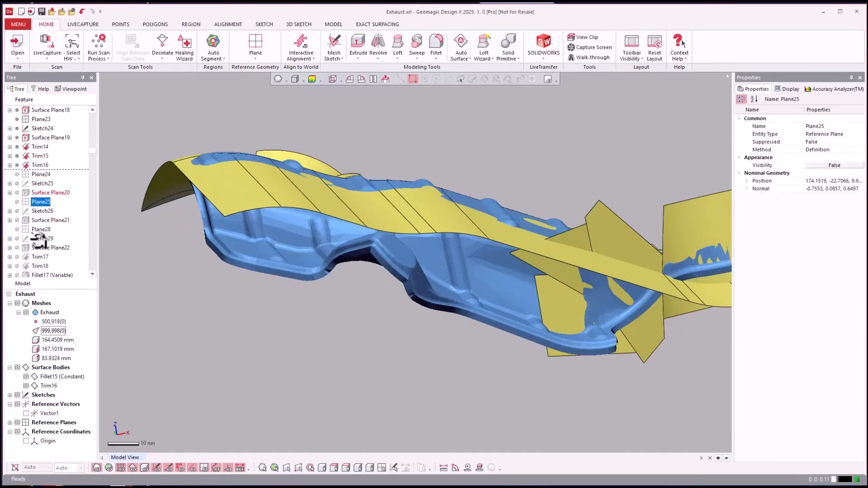
scroll(33, 235, "down", 1)
left_click(37, 238)
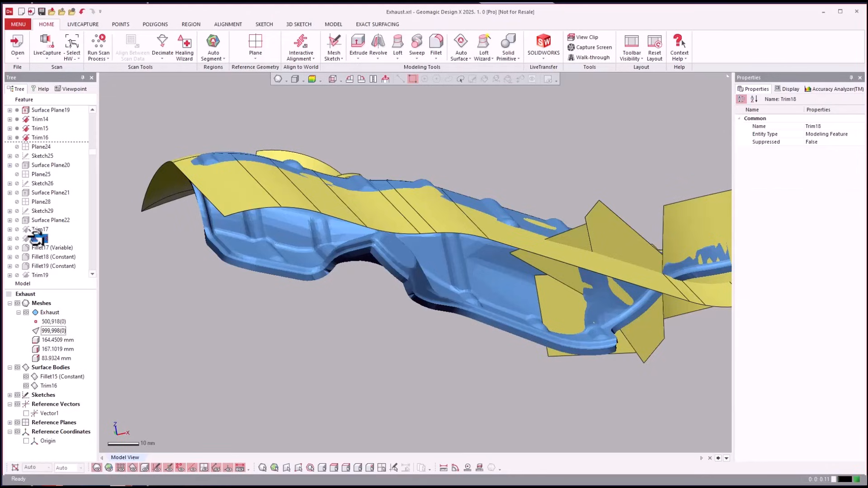
right_click(37, 238)
left_click(59, 240)
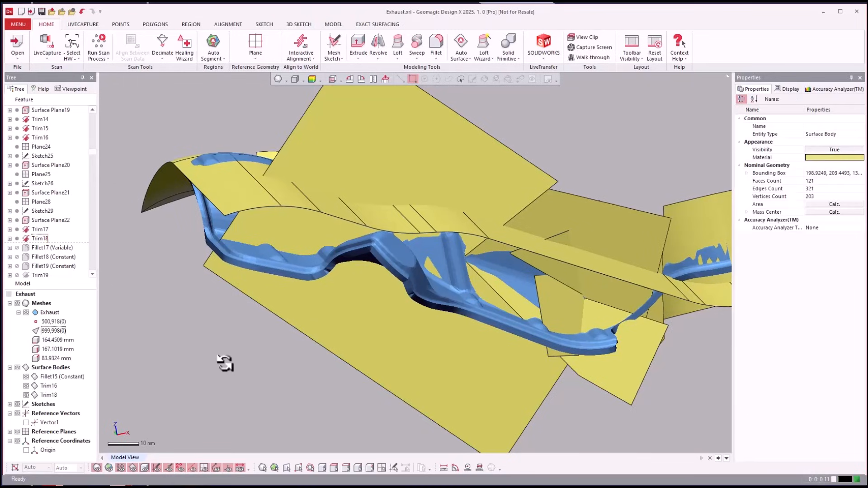
scroll(224, 363, "down", 1)
right_click_drag(225, 364, 221, 367)
right_click_drag(220, 368, 209, 372)
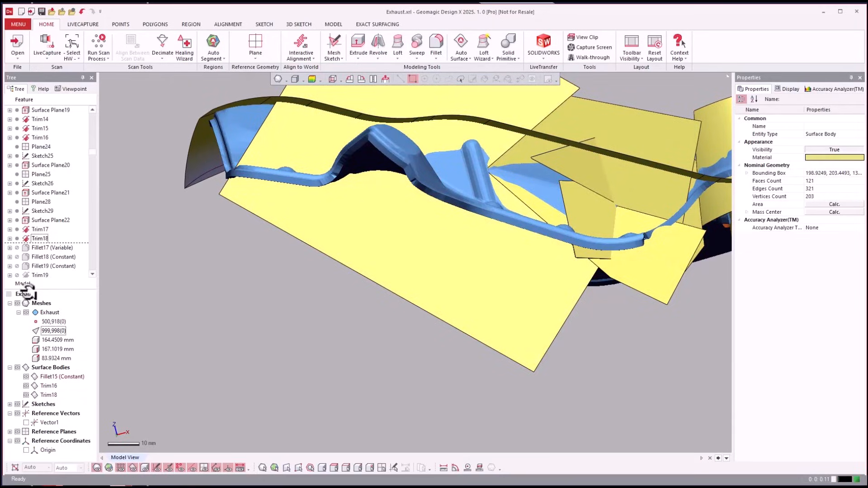
Roll the feature history forward to Fillet23 and view the shield's inner side against the mesh
left_click(31, 266)
scroll(34, 258, "down", 2)
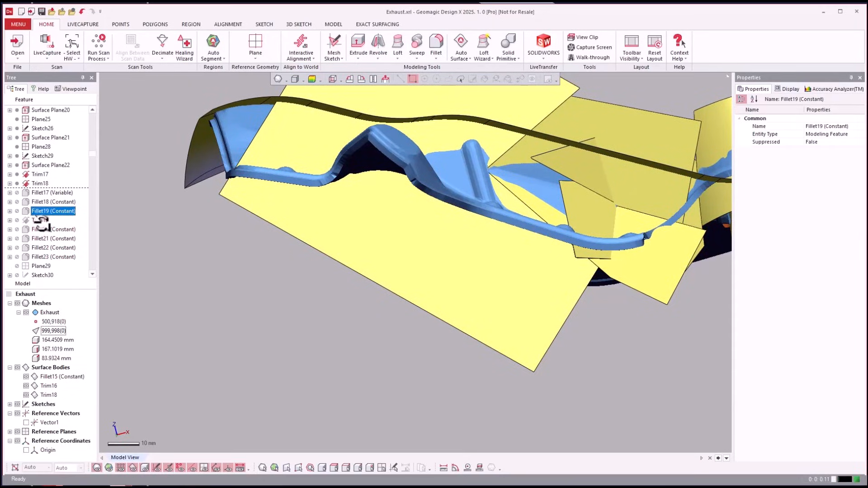
right_click(36, 256)
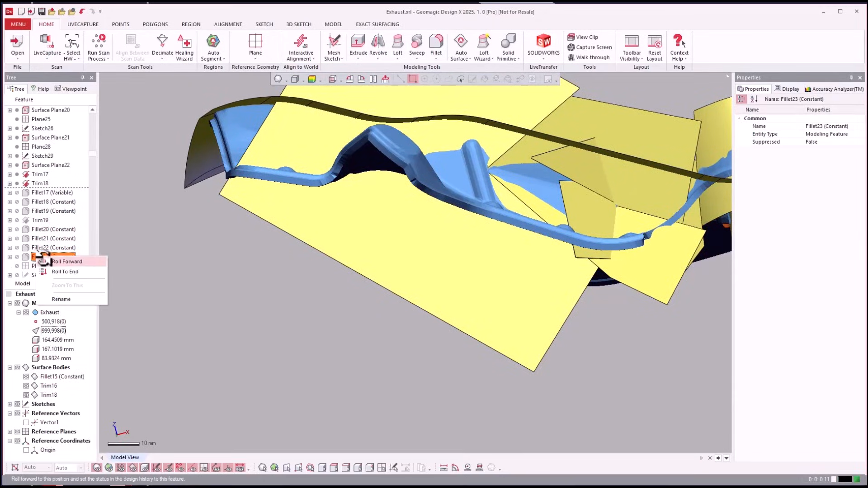
left_click(84, 270)
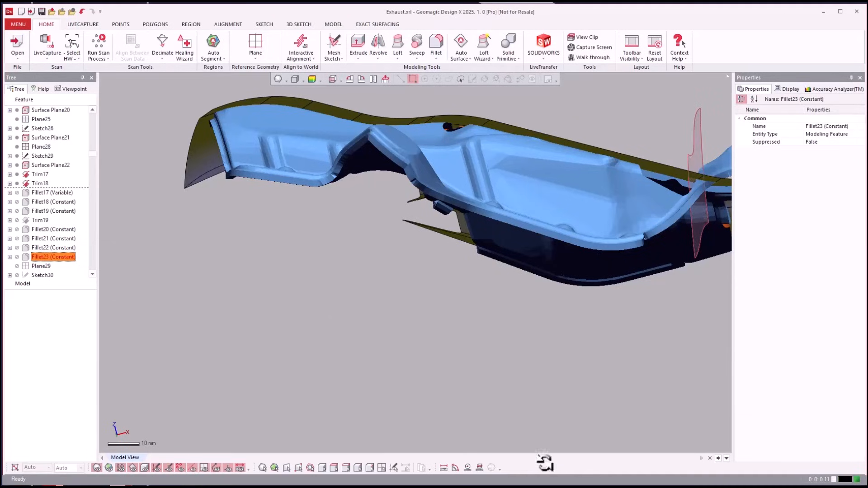
right_click_drag(453, 341, 78, 284)
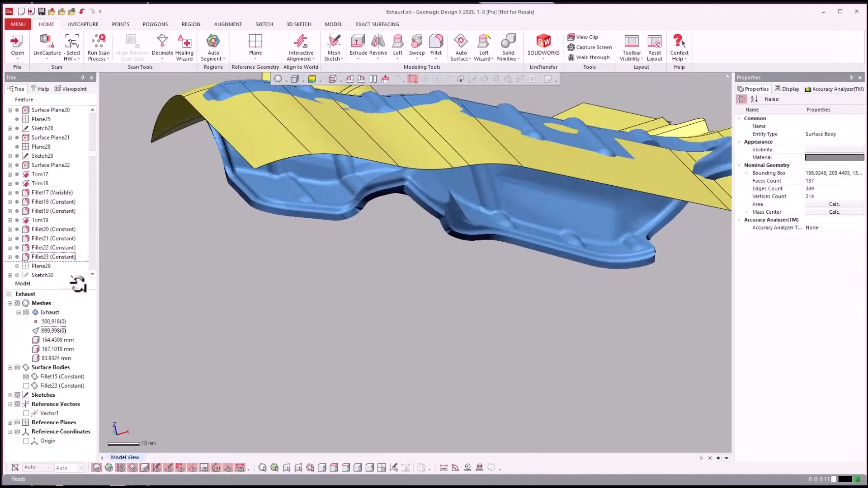
Show the Fillet23 surface body and examine it against the mesh with the Fillet15 body hidden and shown
left_click(18, 312)
left_click(26, 340)
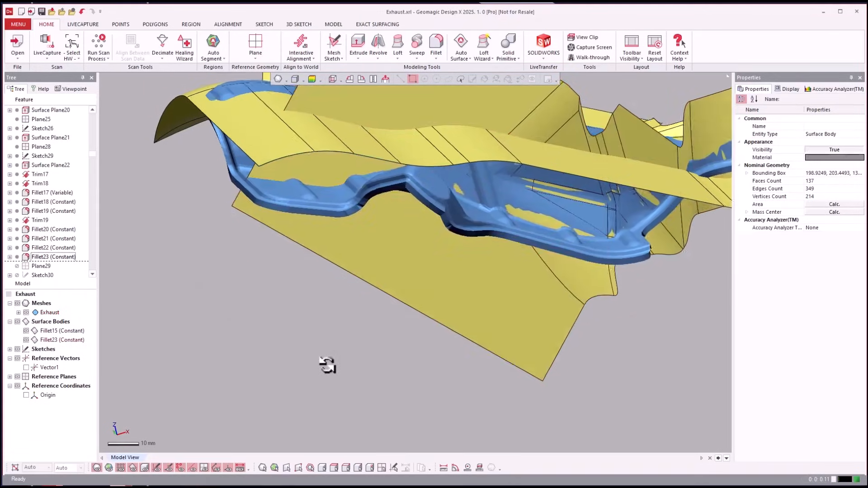
right_click_drag(327, 365, 209, 345)
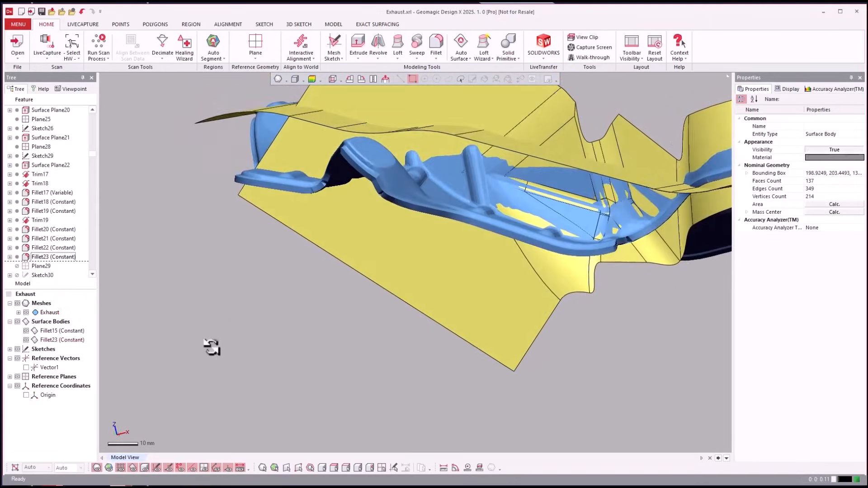
left_click(26, 331)
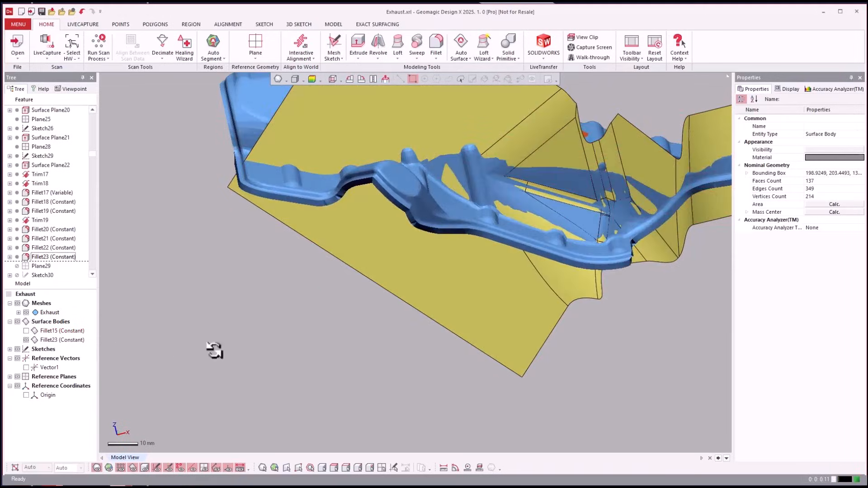
right_click_drag(213, 349, 289, 353)
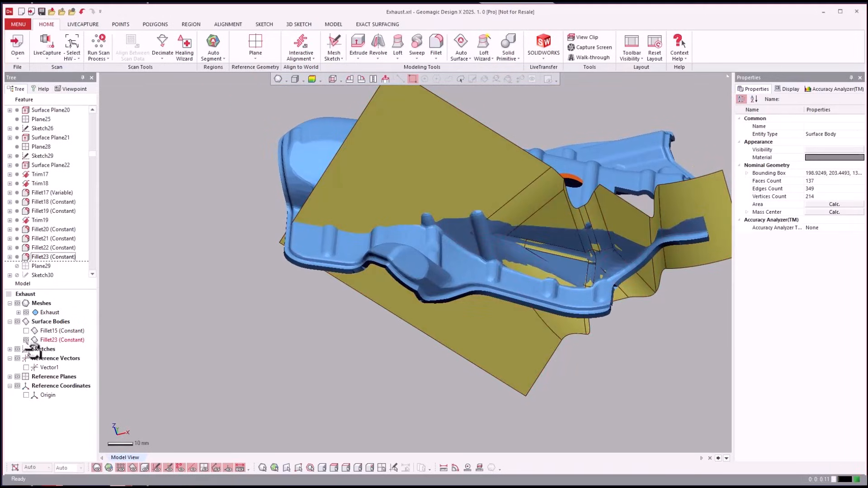
left_click(26, 330)
right_click_drag(103, 334, 254, 355)
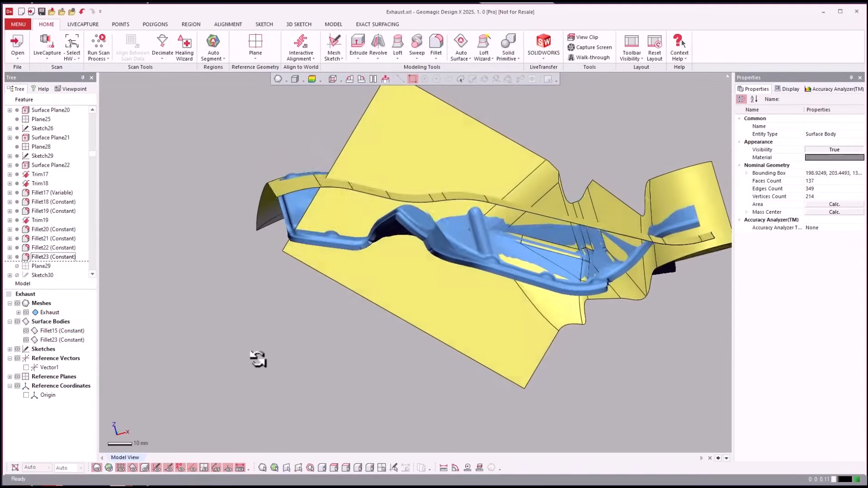
scroll(34, 215, "down", 5)
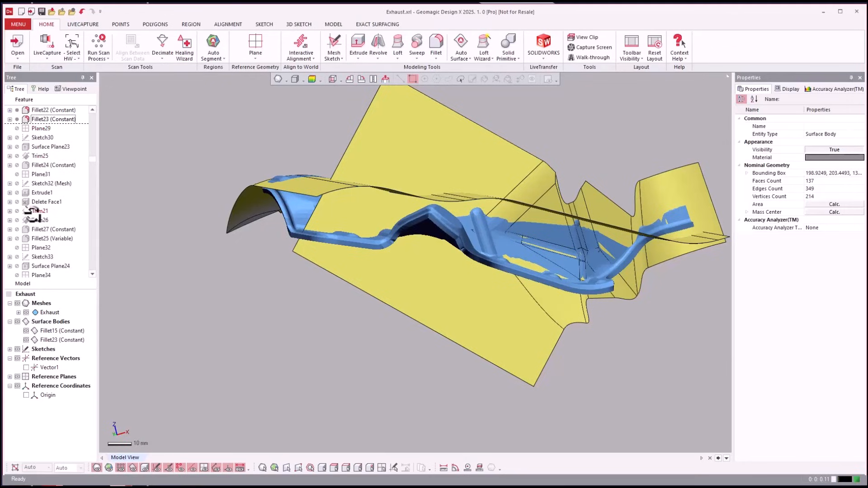
Roll the feature history forward to Extrude1 to show the solid block at the shield's end
left_click(42, 193)
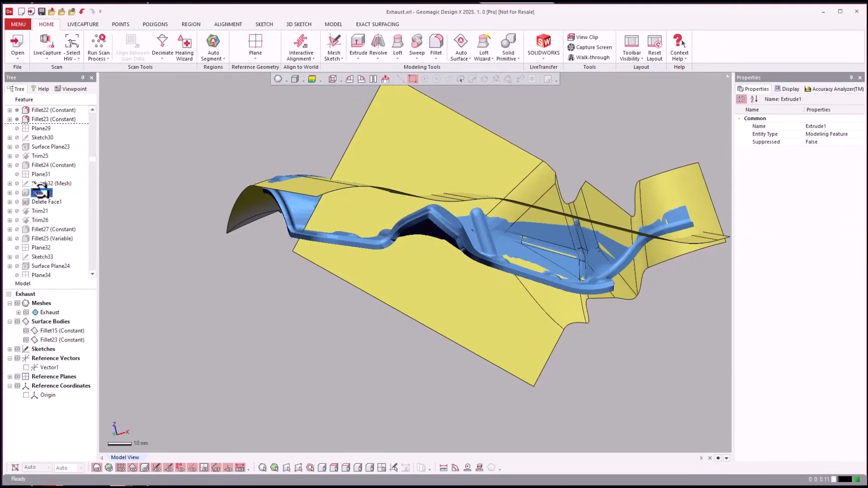
right_click(42, 193)
left_click(73, 194)
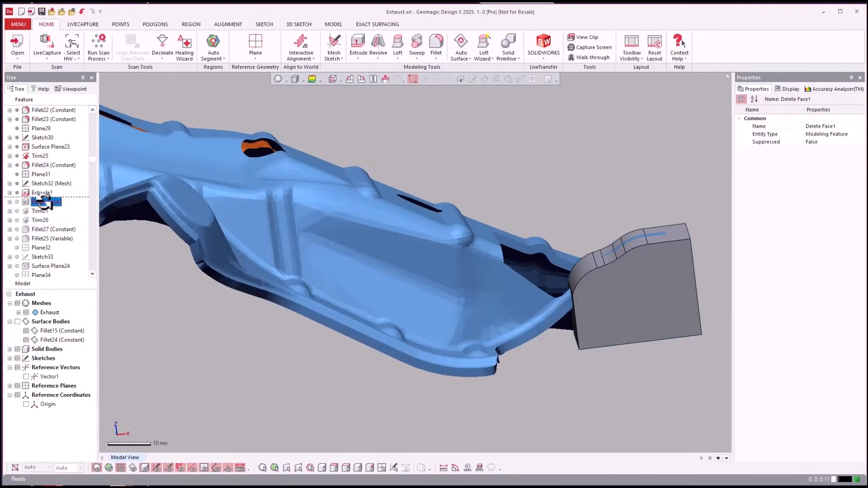
Roll the feature history forward to Delete Face1 and view the shield's end from another angle
left_click(67, 207)
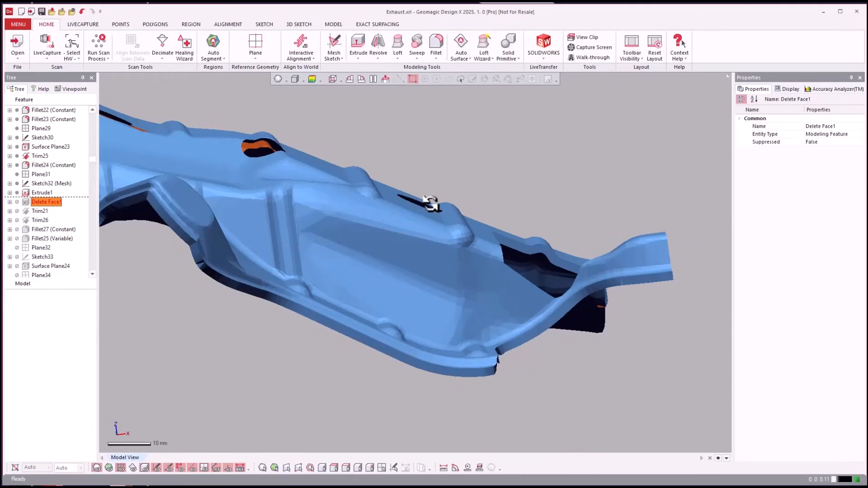
right_click_drag(621, 197, 640, 362)
right_click_drag(528, 288, 31, 211)
Roll the feature history forward to Trim26 and inspect the trimmed surfaces at the shield's end
left_click(33, 218)
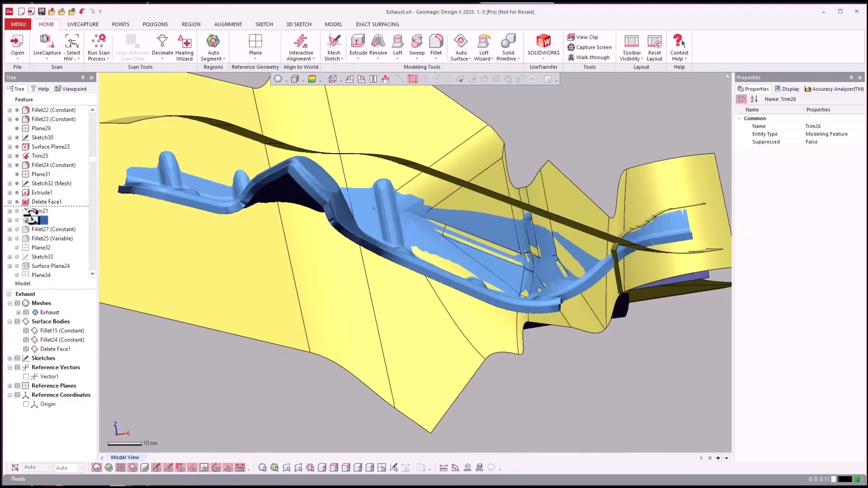
right_click(34, 219)
left_click(51, 224)
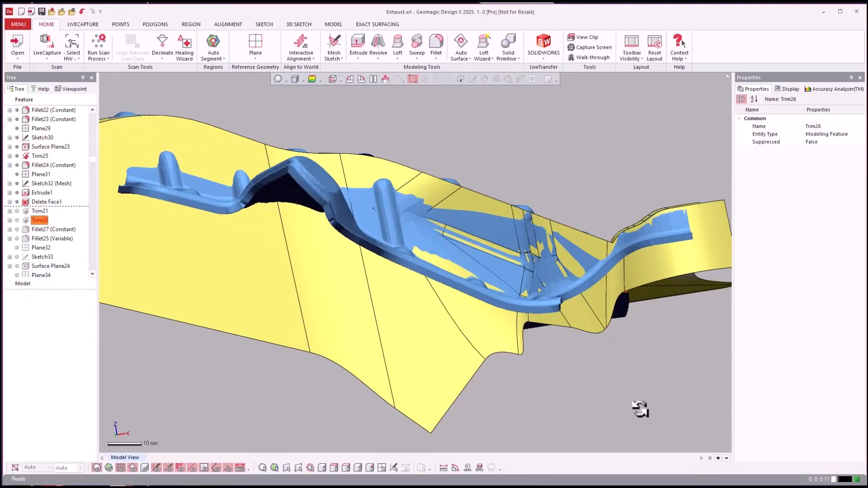
right_click_drag(641, 409, 410, 425)
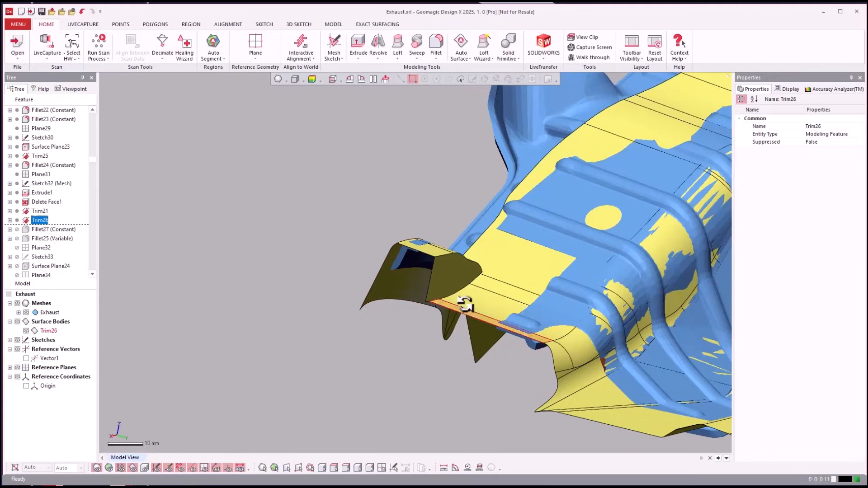
left_click(456, 282)
left_click(299, 351)
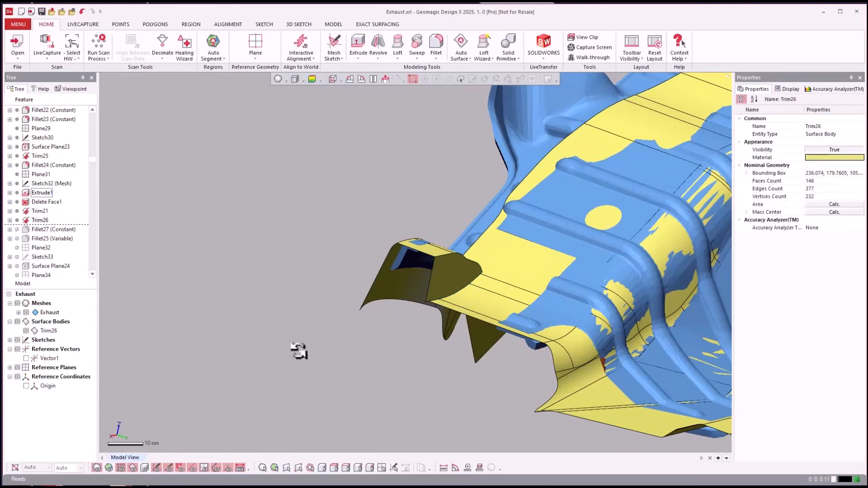
Roll the feature history forward to Fillet25 (Variable)
left_click(37, 230)
left_click(39, 240)
right_click(40, 240)
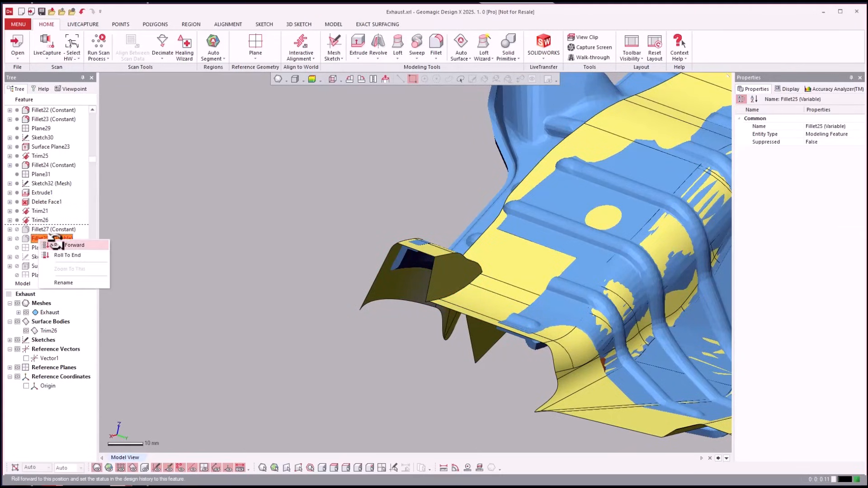
left_click(55, 244)
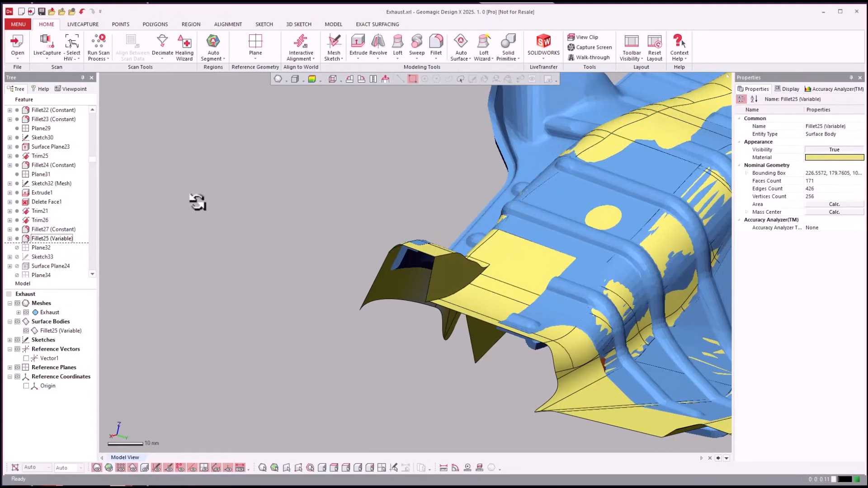
Examine the Fillet25 surface body around the shield's end cutout with the surfaces and the mesh alternately hidden and shown
key("ctrl+4")
right_click_drag(196, 202, 283, 222)
right_click_drag(423, 237, 489, 244)
key("ctrl+1")
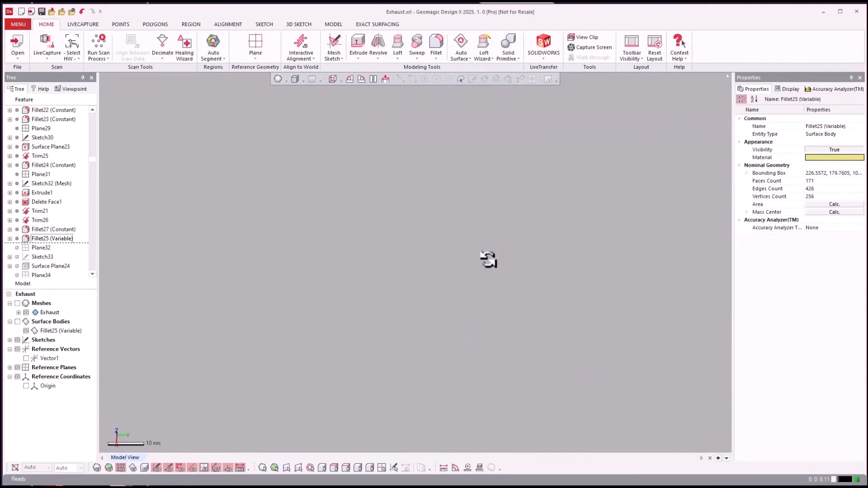
key("ctrl+1")
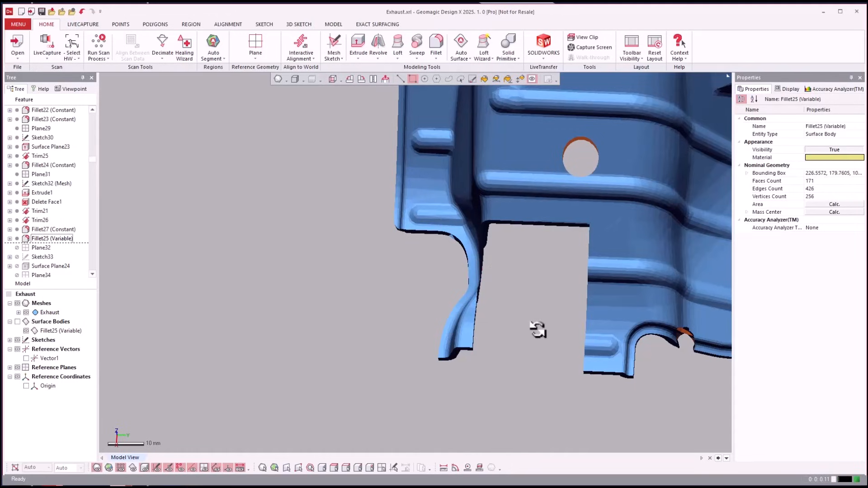
right_click_drag(540, 333, 547, 324)
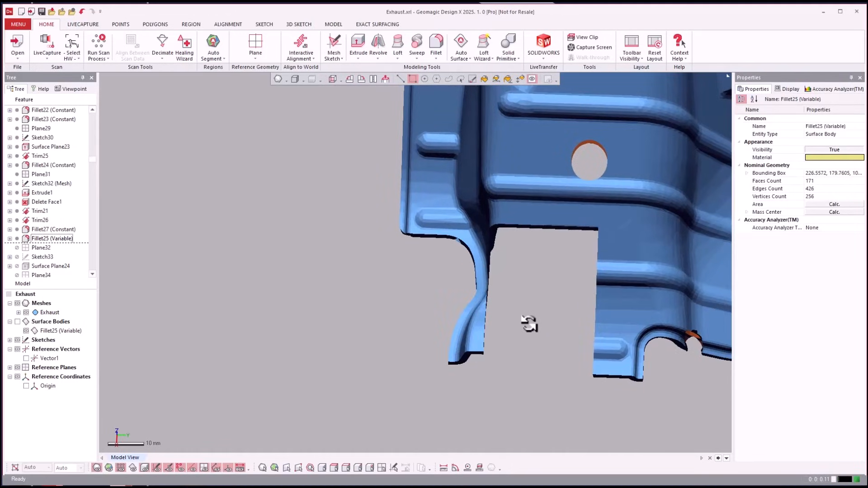
key("ctrl+4")
right_click_drag(500, 249, 483, 320)
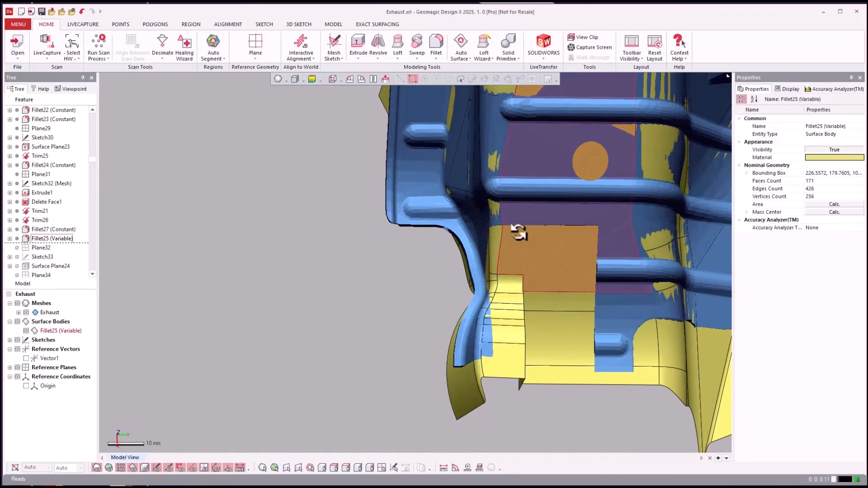
right_click_drag(587, 348, 38, 239)
Roll the feature history forward to Surface Cylinder2 and view the new surfaces around the flange
left_click(38, 239)
scroll(45, 226, "down", 4)
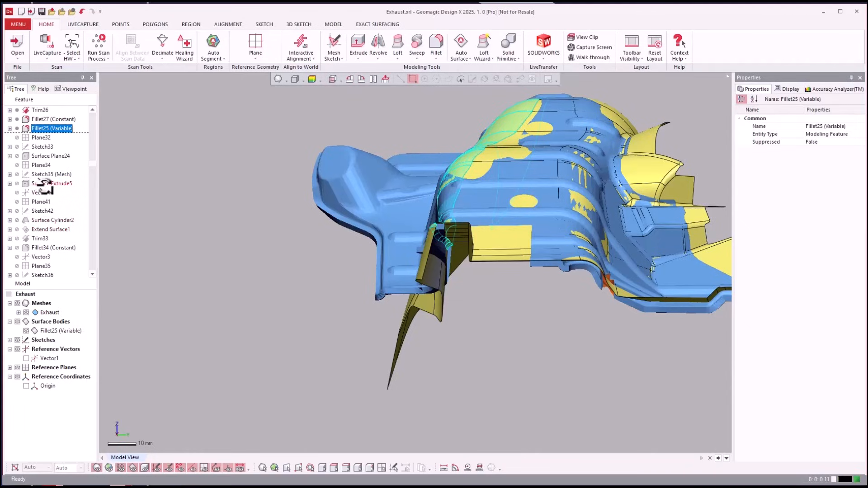
left_click(38, 220)
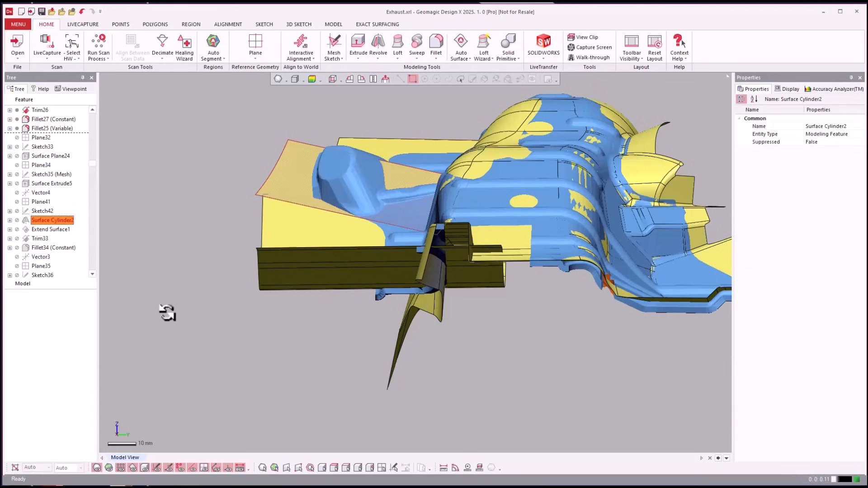
mouse_move(167, 313)
right_mouse_down()
mouse_move(192, 325)
mouse_move(150, 271)
right_mouse_up()
Highlight Sketch42, Surface Cylinder2 and Surface Extrude5 to identify their surfaces along the shield's flange
left_click(40, 211)
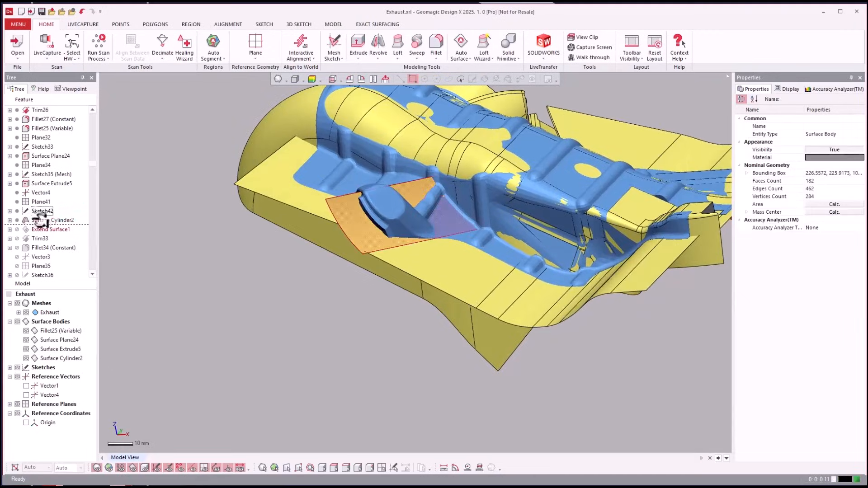
left_click(37, 220)
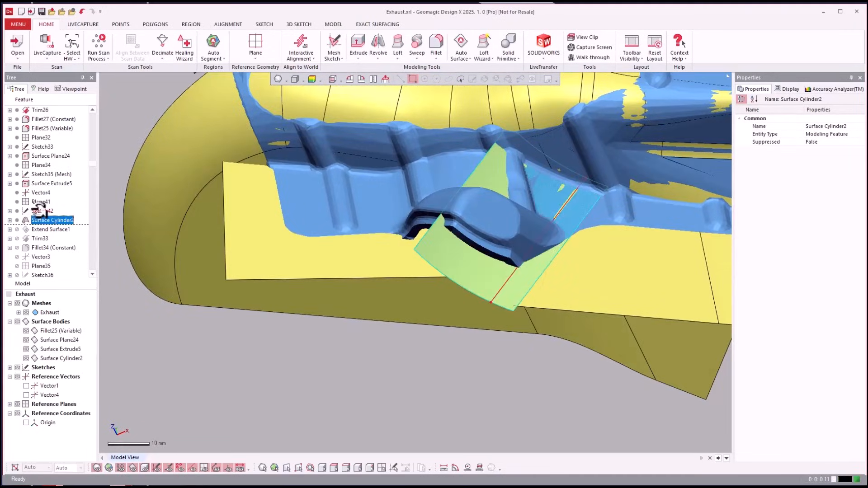
left_click(40, 184)
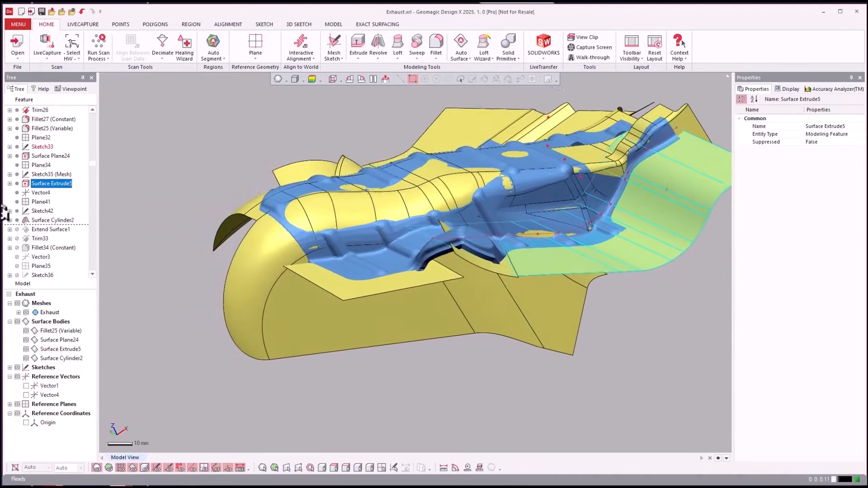
Roll the feature history forward to Trim33 and on to Fillet34 to join and round the flange surfaces
right_click(39, 239)
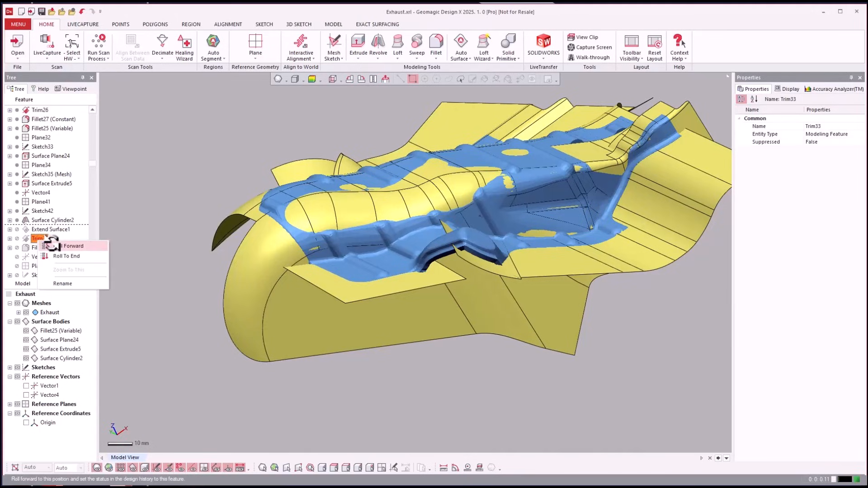
left_click(52, 245)
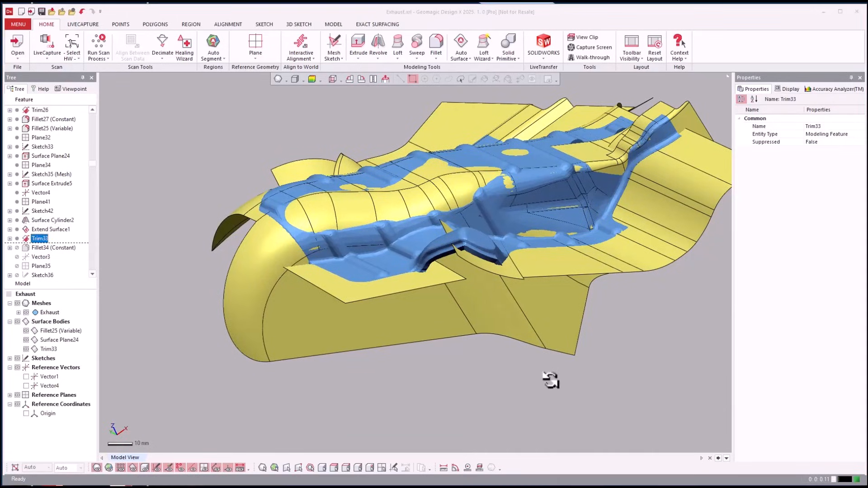
left_click(45, 247)
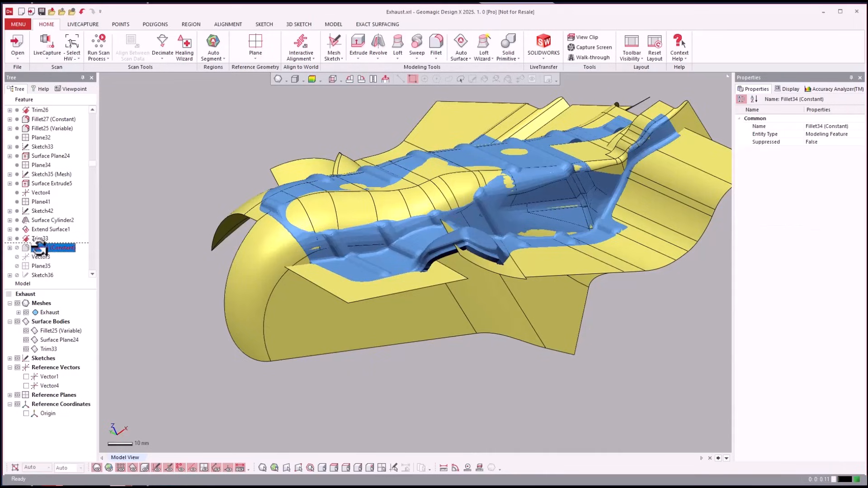
right_click(45, 248)
left_click(59, 253)
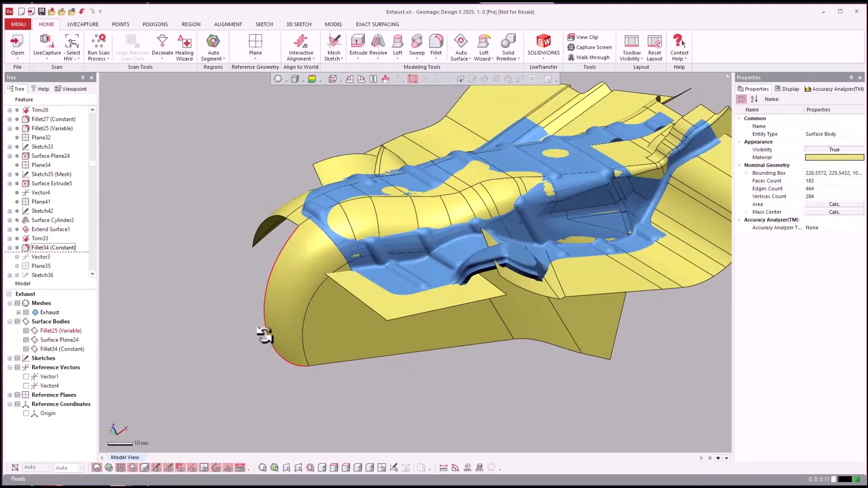
Compare the Fillet34 surfaces with the scan by repeatedly hiding and showing the mesh around the flange
key("ctrl+4")
key("ctrl+4")
right_click_drag(249, 346, 238, 345)
key("ctrl+1")
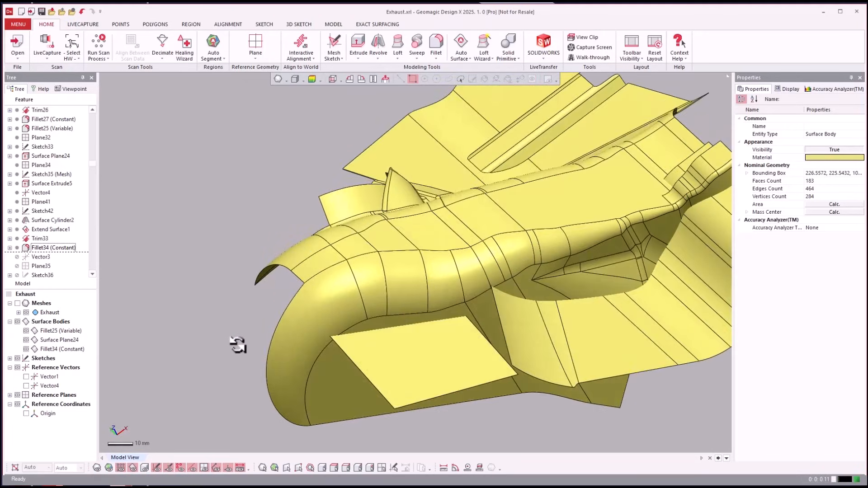
key("ctrl+1")
key("ctrl+1")
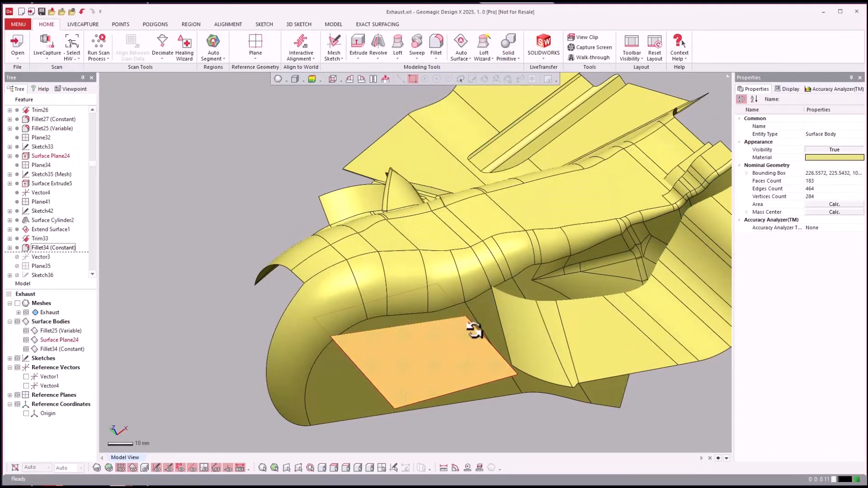
key("ctrl+1")
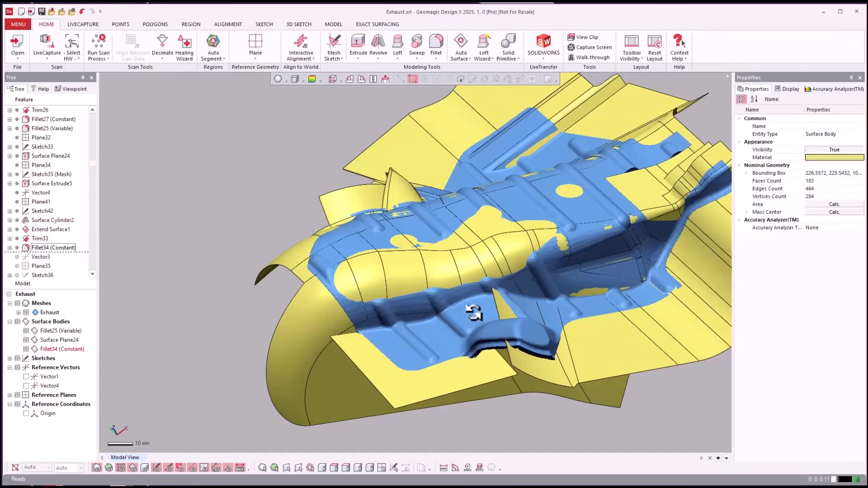
key("ctrl+1")
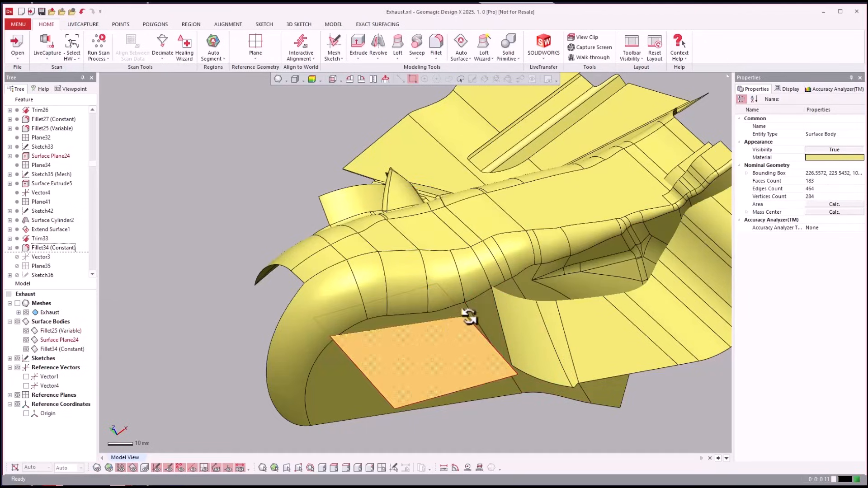
key("ctrl+1")
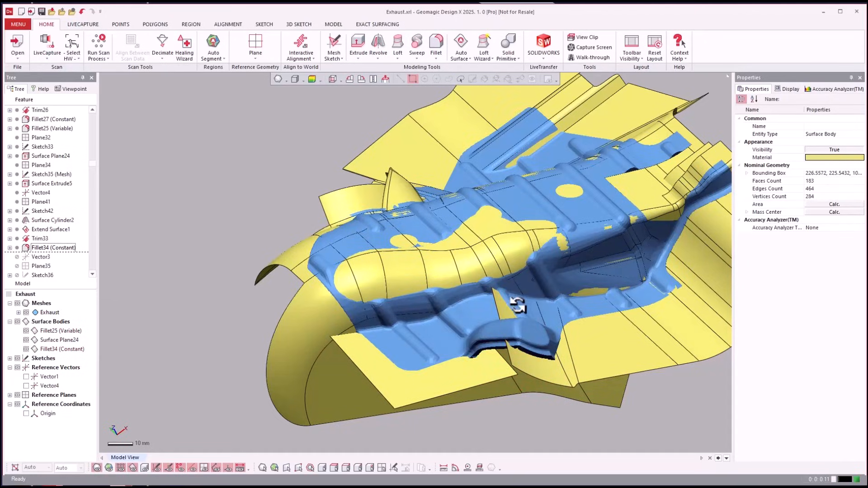
key("ctrl+1")
key("ctrl+1")
key("ctrl+1")
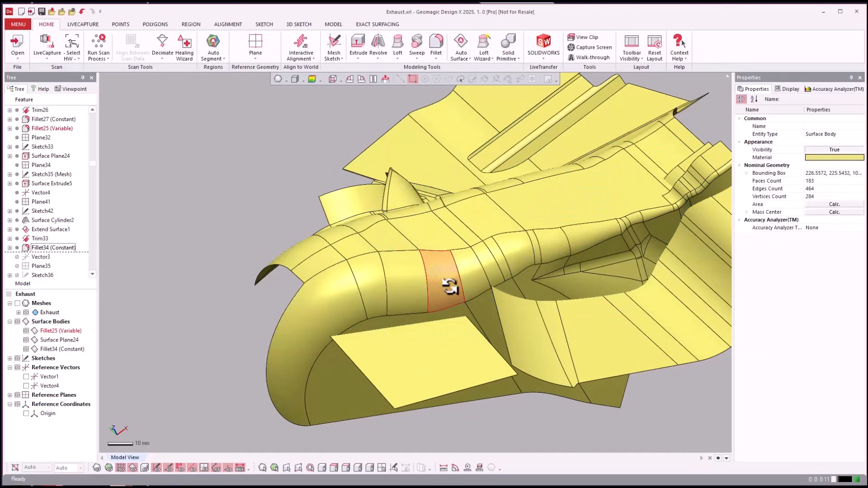
key("ctrl+1")
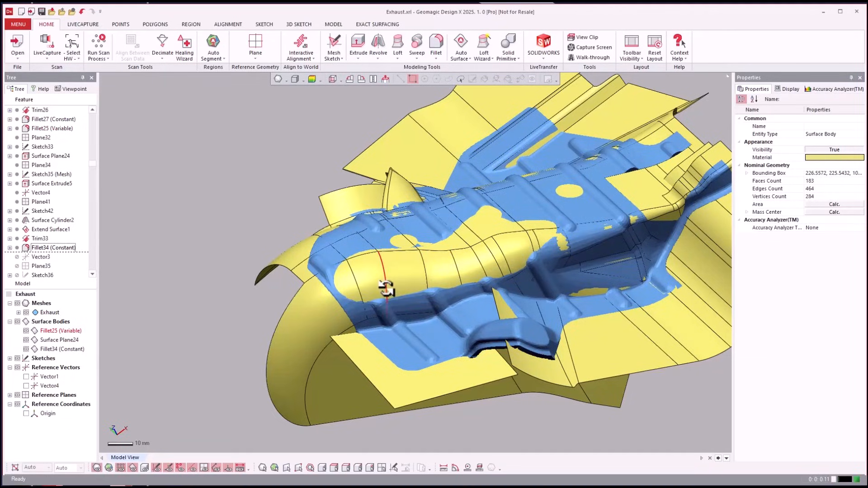
Examine the mesh alone from above with the surface bodies hidden, and restore the surfaces
key("ctrl+5")
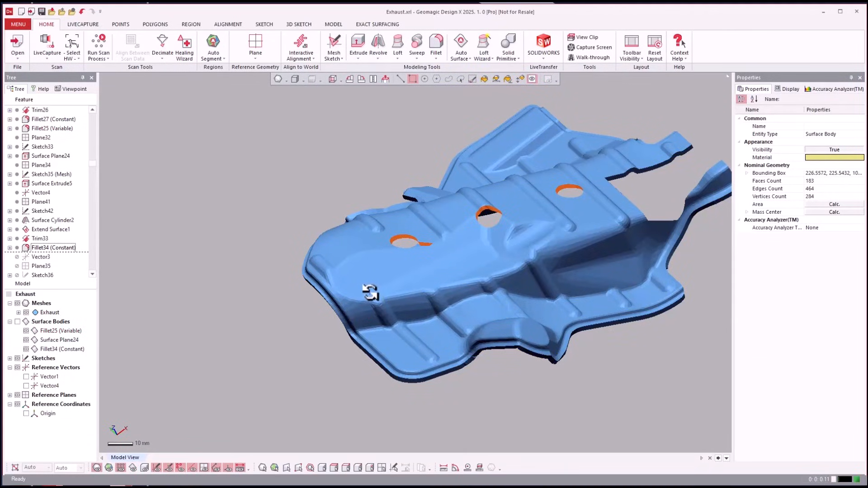
key("ctrl+5")
key("ctrl+5")
right_click_drag(448, 262, 377, 360)
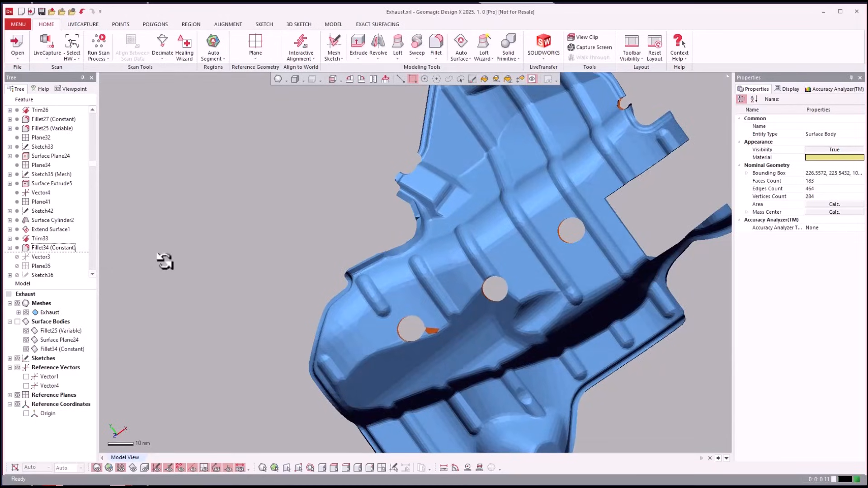
right_click_drag(166, 262, 27, 221)
key("ctrl+4")
Roll the feature history forward to Trim35 and inspect the trimmed cone and flange surfaces with the mesh hidden
left_click(41, 256)
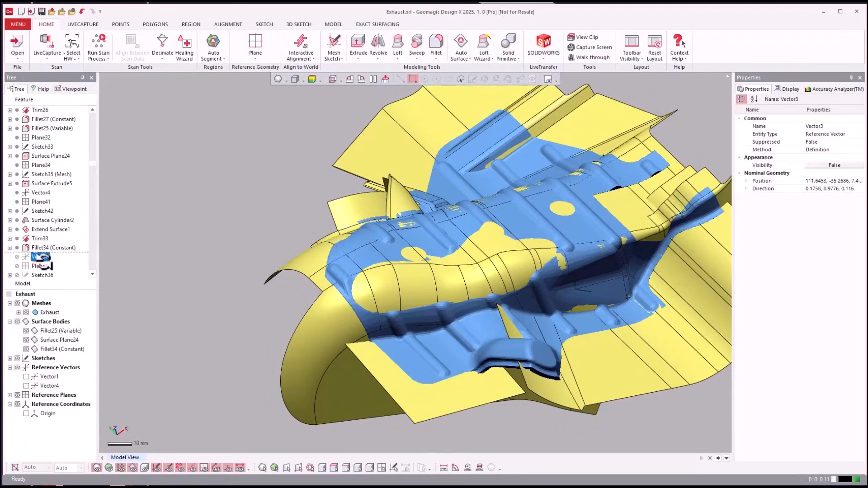
scroll(46, 235, "down", 2)
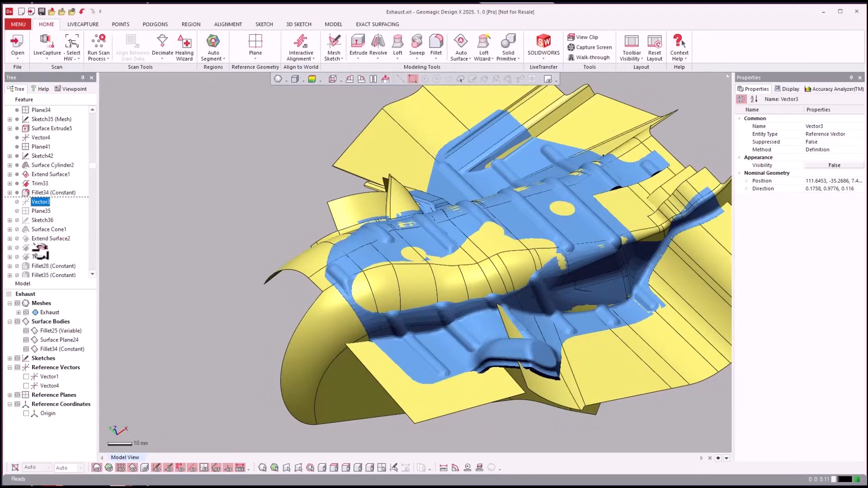
right_click(40, 257)
left_click(55, 259)
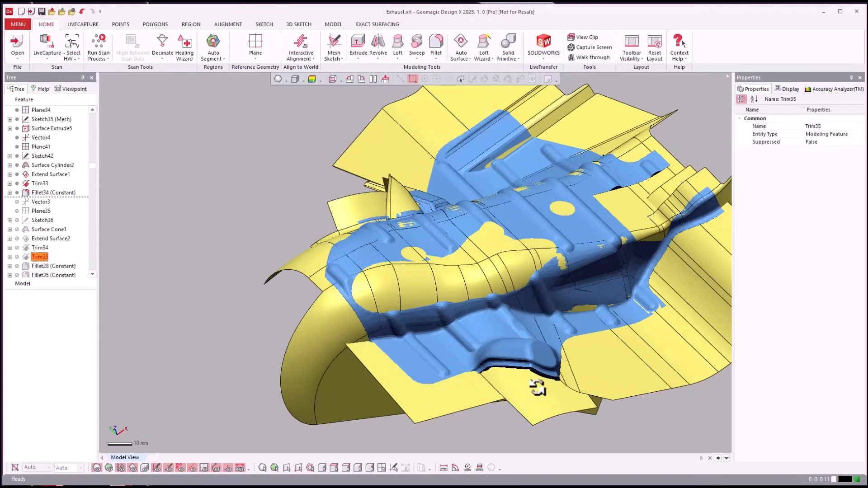
right_click_drag(537, 388, 393, 268)
scroll(393, 267, "up", 3)
key("ctrl+1")
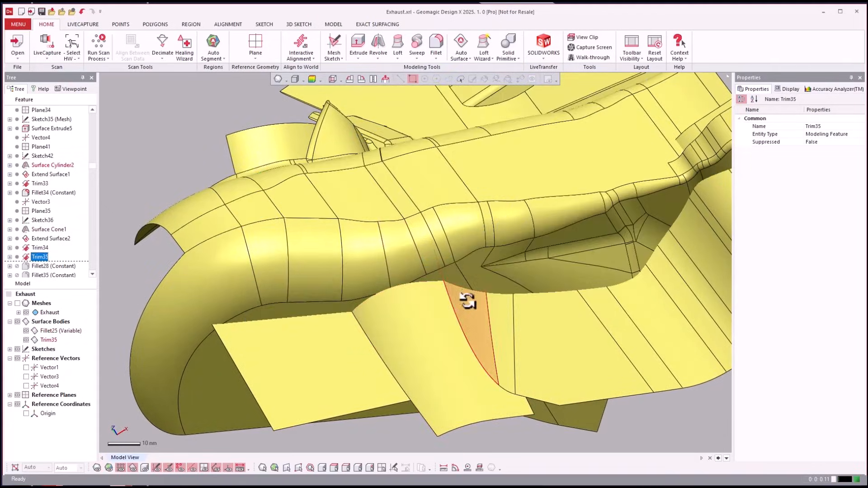
Inspect the trimmed cone and flange surfaces, and roll the feature history forward to Fillet35 to round their junctions
right_click_drag(468, 301, 340, 320)
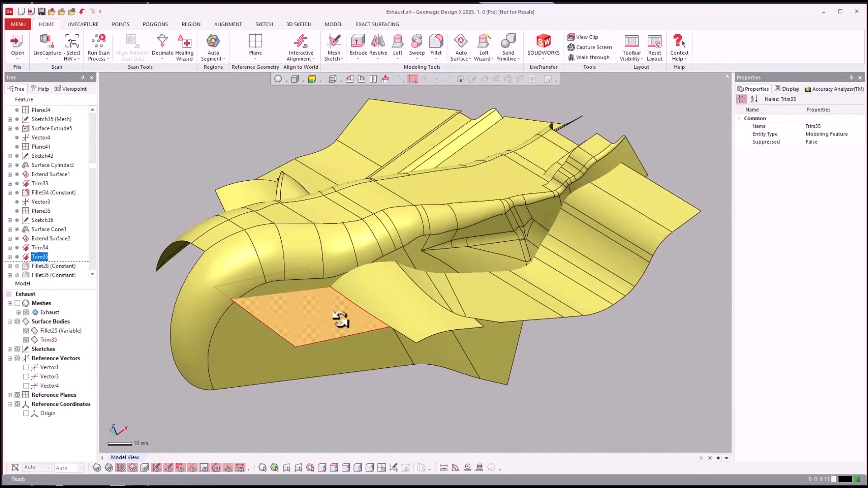
right_click_drag(557, 252, 93, 273)
left_click(66, 266)
scroll(61, 255, "down", 2)
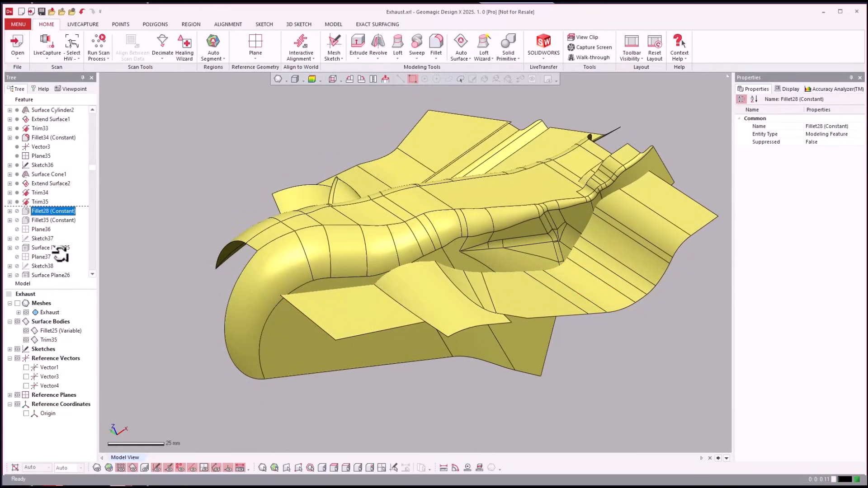
left_click(49, 220)
right_click(49, 220)
left_click(62, 228)
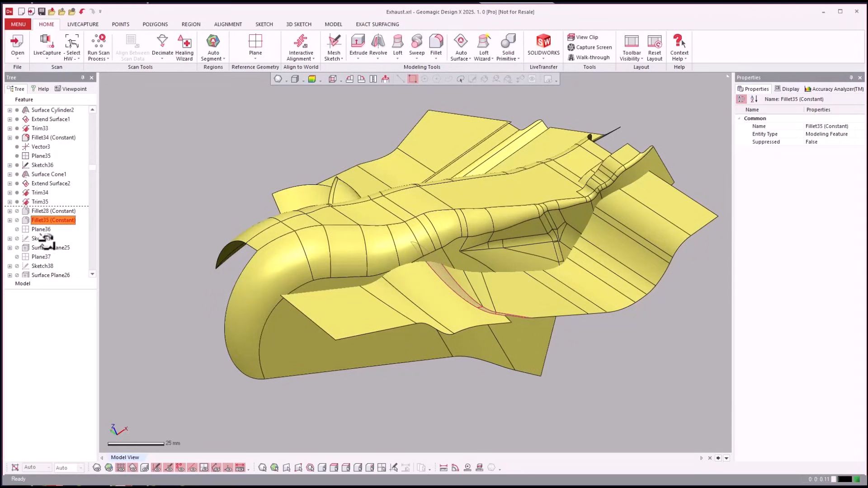
Roll the feature history forward to Trim28 and show the mesh around the trimmed planar surfaces on the flange
left_click(43, 267)
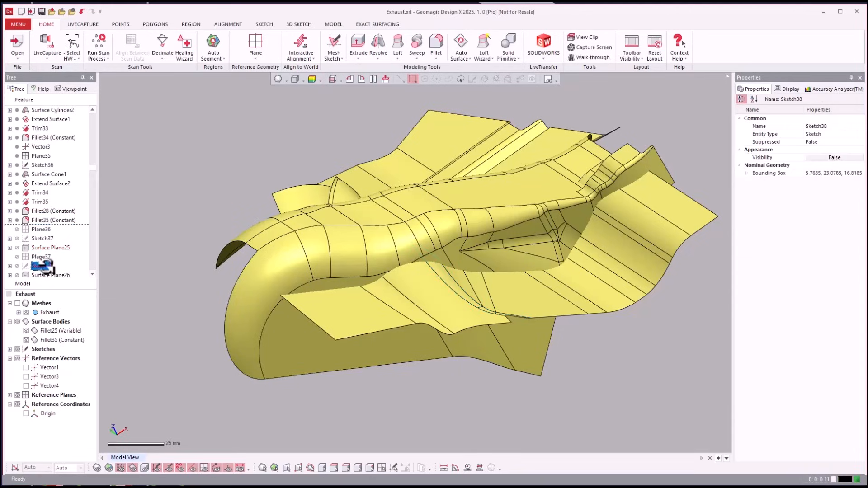
scroll(43, 260, "down", 2)
scroll(43, 244, "down", 2)
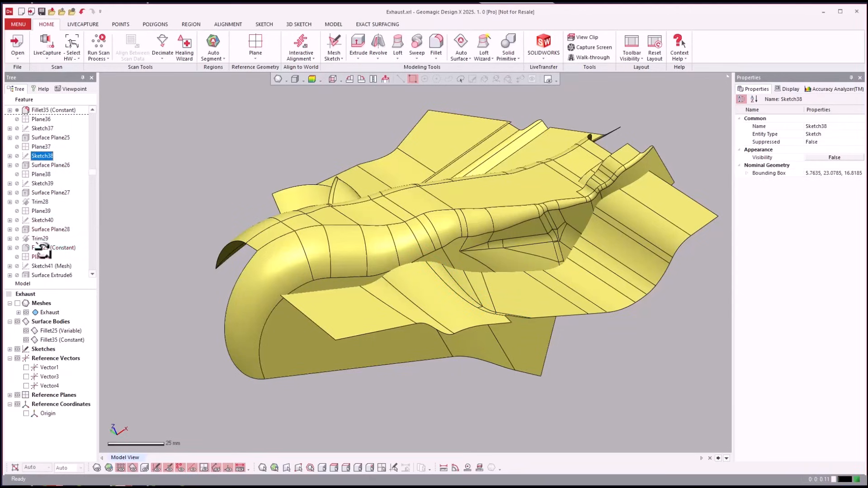
left_click(39, 202)
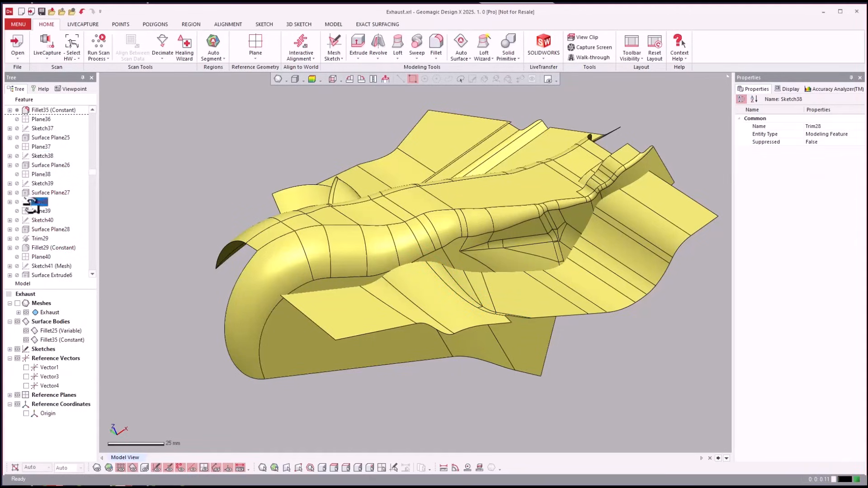
right_click(39, 201)
left_click(50, 209)
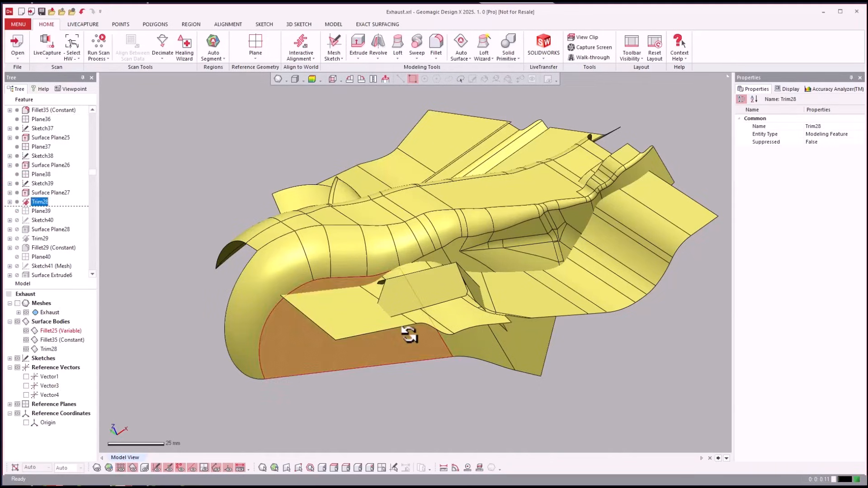
scroll(531, 407, "up", 5)
right_click_drag(563, 418, 70, 222)
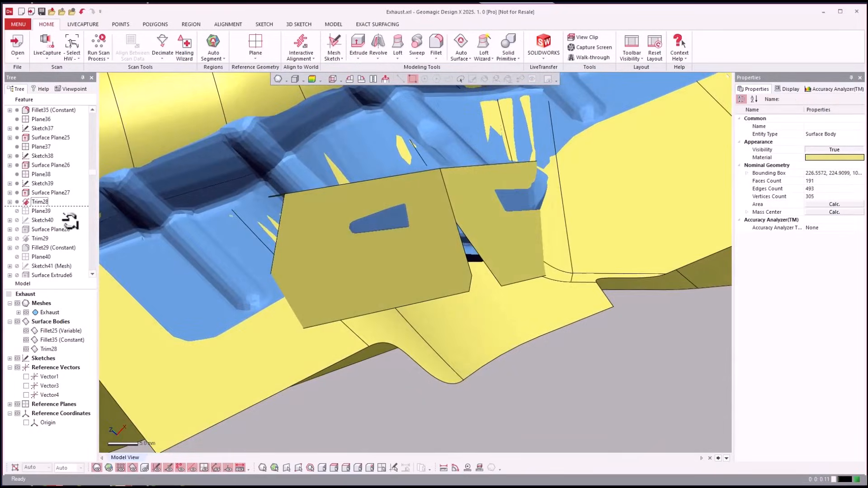
Roll the feature history forward to Fillet29 to add, trim and round the next planar surface of the boss
left_click(47, 230)
scroll(47, 235, "down", 1)
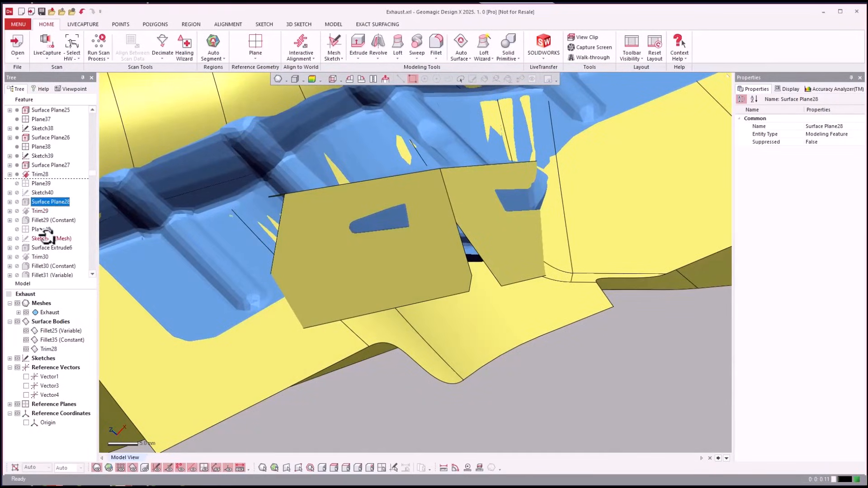
right_click(40, 219)
left_click(88, 226)
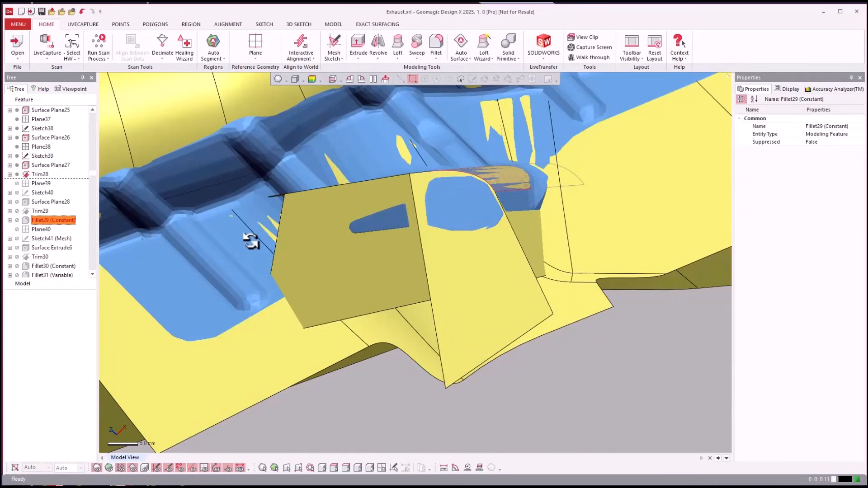
Roll the feature history forward through Trim30 to Fillet32 to trim and round the boss surfaces
left_click(45, 256)
scroll(45, 253, "down", 2)
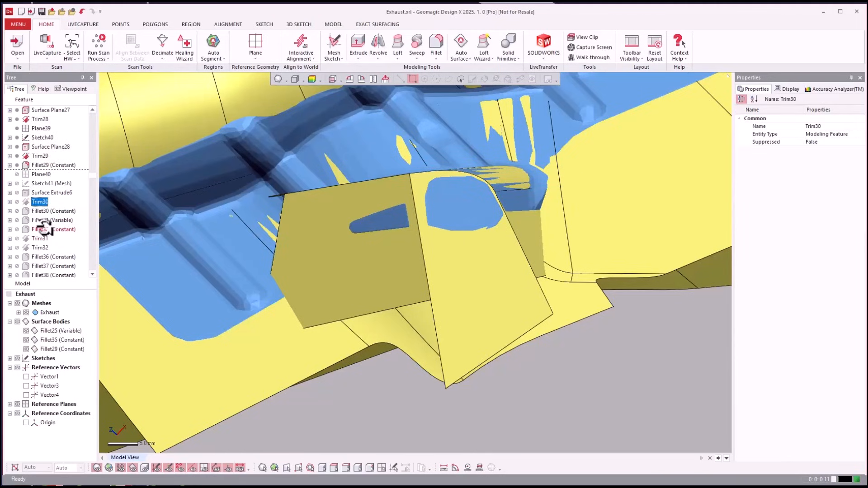
right_click(44, 229)
left_click(115, 232)
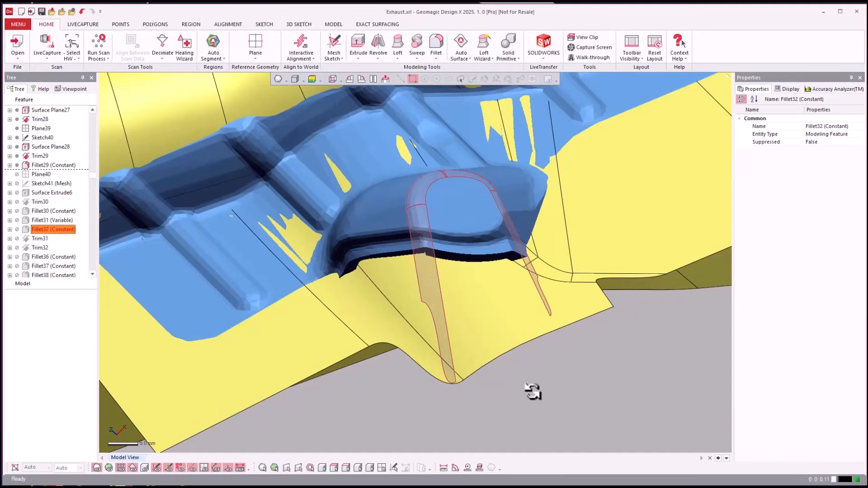
Show the Fillet32 surface body and compare it with the mesh around the boss
right_click_drag(534, 391, 503, 373)
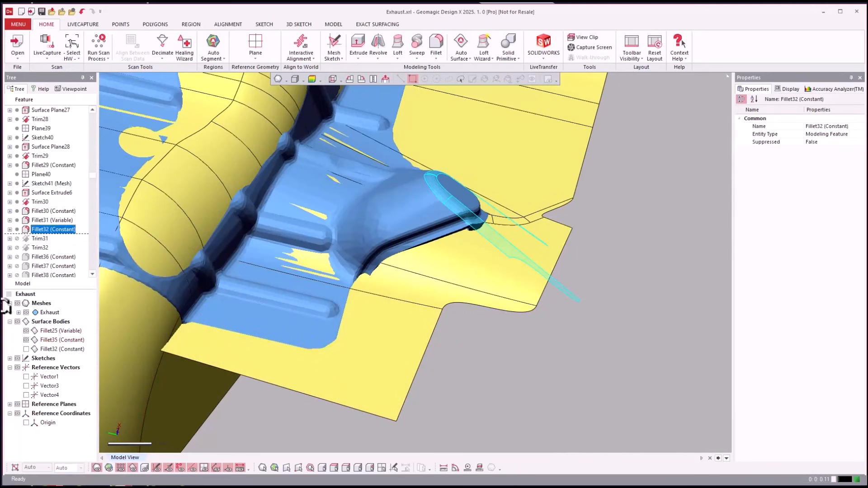
left_click(25, 349)
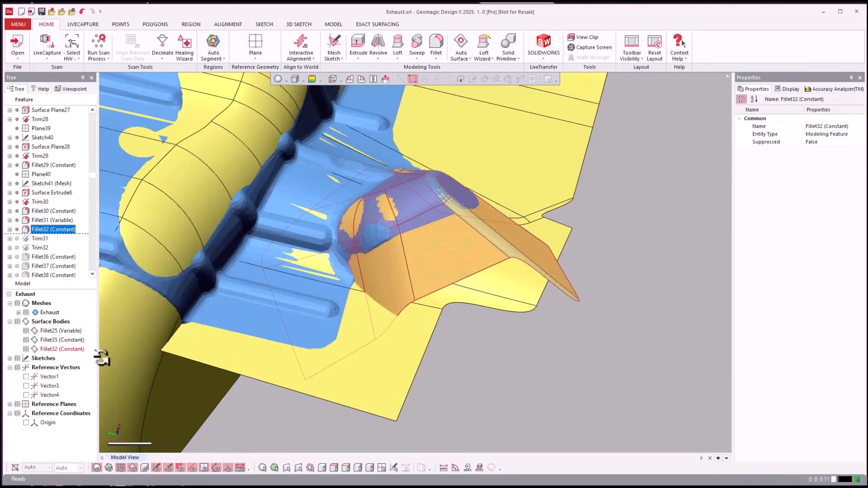
right_click_drag(624, 423, 491, 374)
key("ctrl+1")
key("ctrl+1")
Suppress the Fillet32 feature and roll the feature history forward to Fillet38 to merge and round the boss with the shield
scroll(491, 374, "down", 1)
left_click(17, 229)
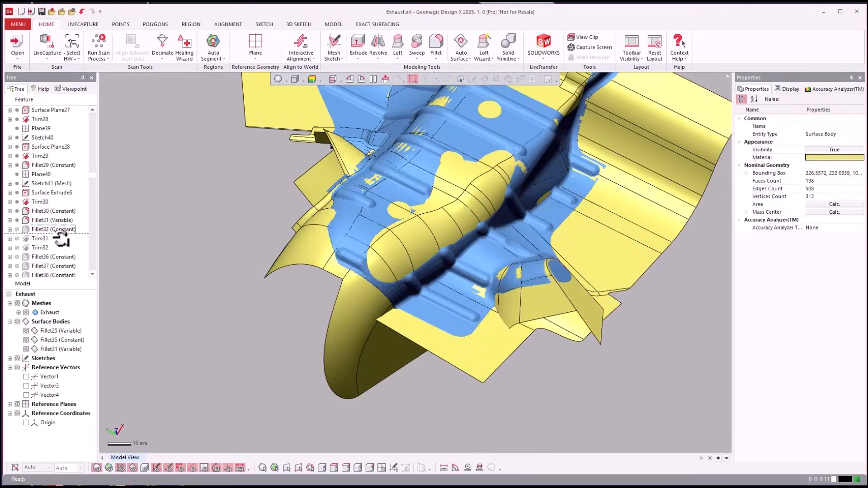
scroll(55, 231, "down", 2)
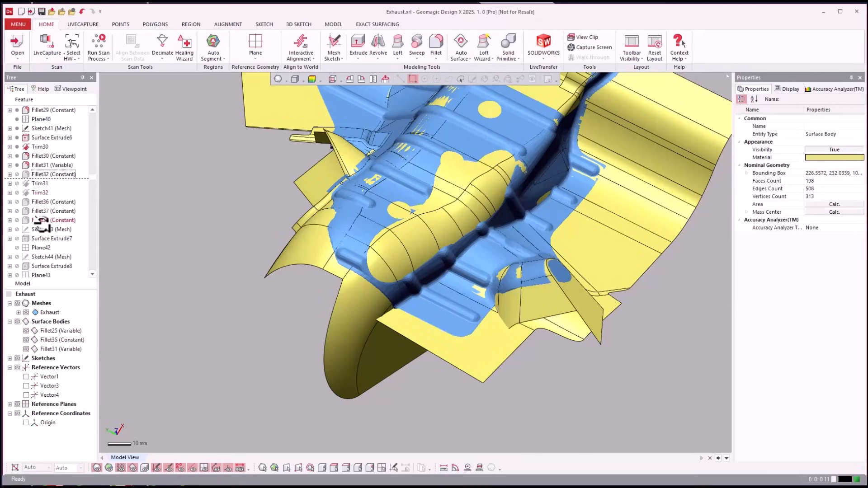
right_click(40, 220)
left_click(86, 230)
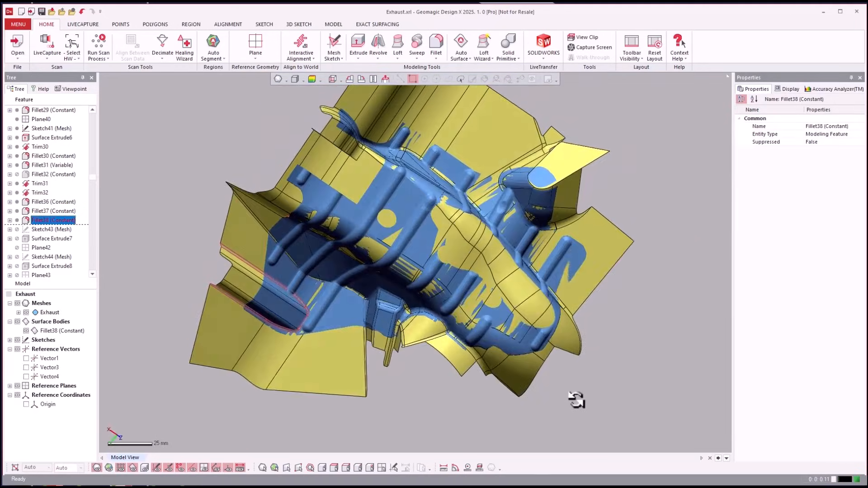
Roll the feature history forward to Trim38 and inspect the extruded boundary walls surrounding the shield
left_click(67, 236)
scroll(67, 237, "down", 6)
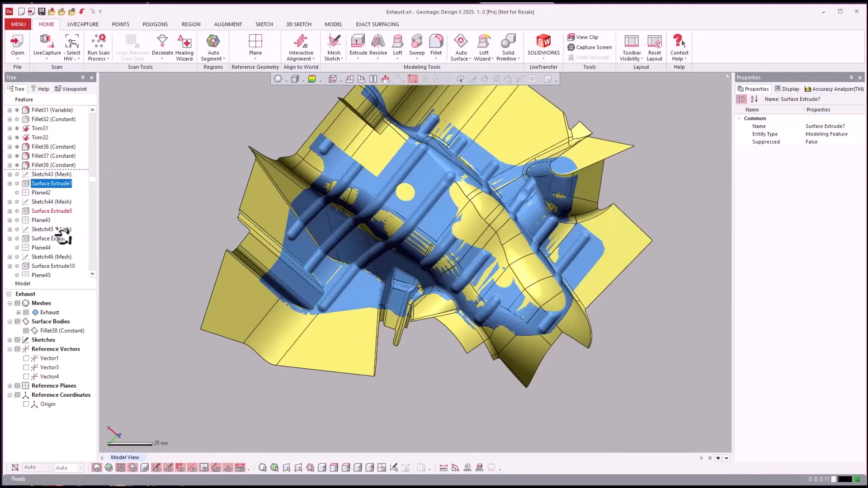
scroll(72, 235, "down", 1)
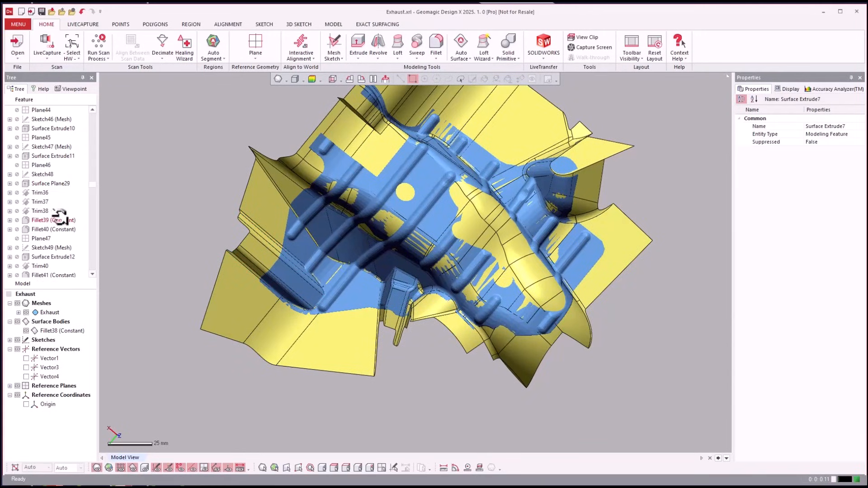
right_click(40, 210)
left_click(56, 213)
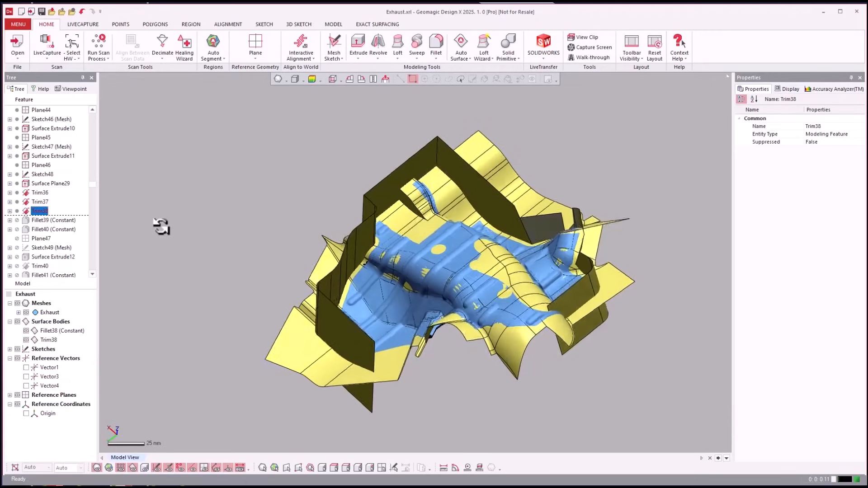
right_click_drag(161, 226, 435, 154)
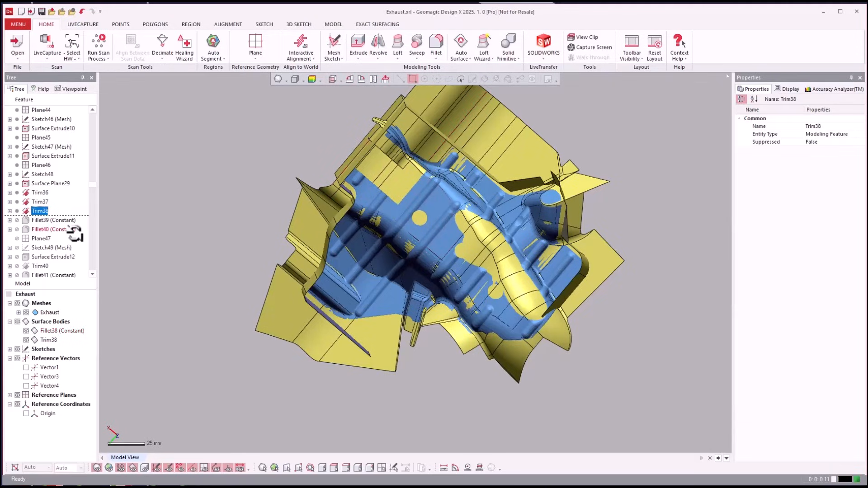
right_click_drag(88, 245, 229, 213)
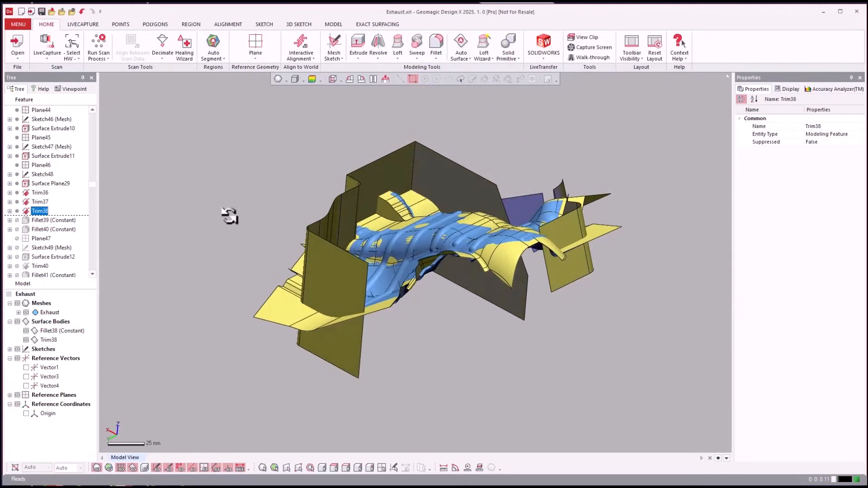
Roll the feature history forward to Trim40 and inspect the newly trimmed boundary wall
right_click_drag(108, 232, 52, 243)
right_click(36, 266)
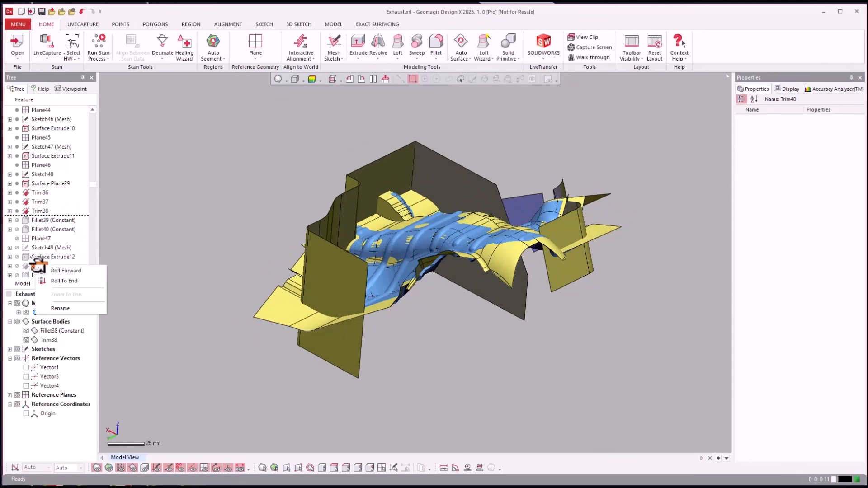
left_click(52, 270)
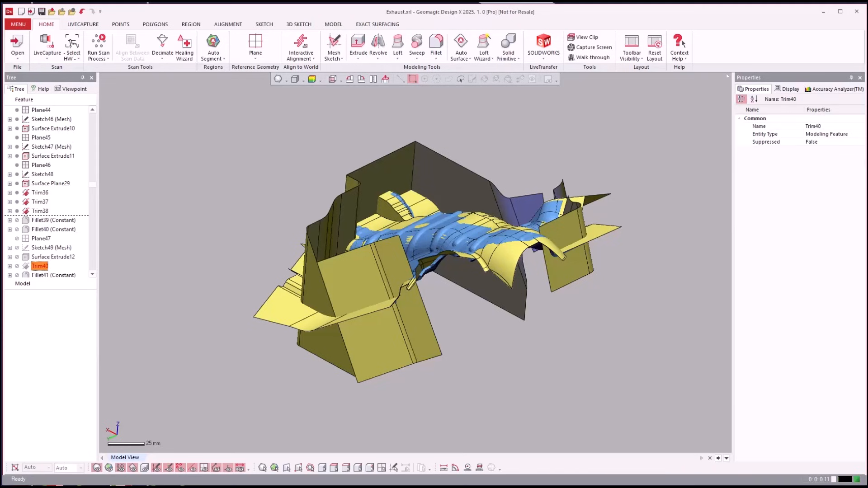
right_click_drag(521, 371, 146, 292)
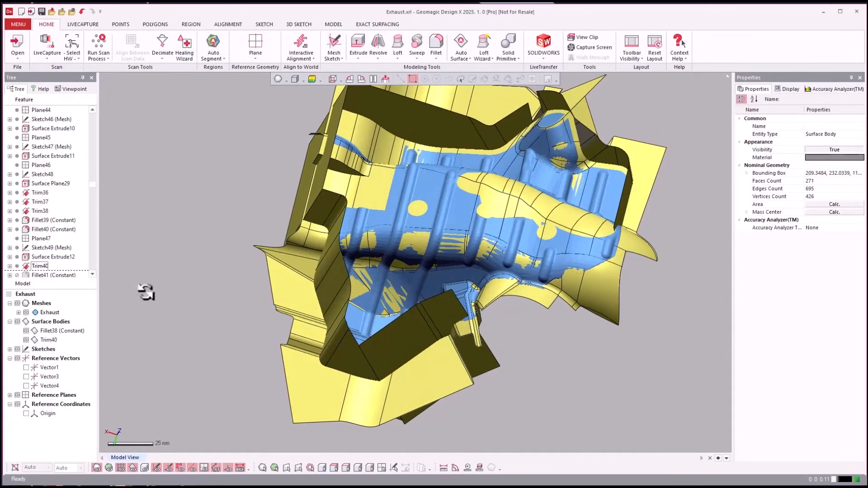
Highlight the Surface Extrude12 feature and roll the feature history forward to Trim41
left_click(53, 257)
scroll(57, 251, "down", 2)
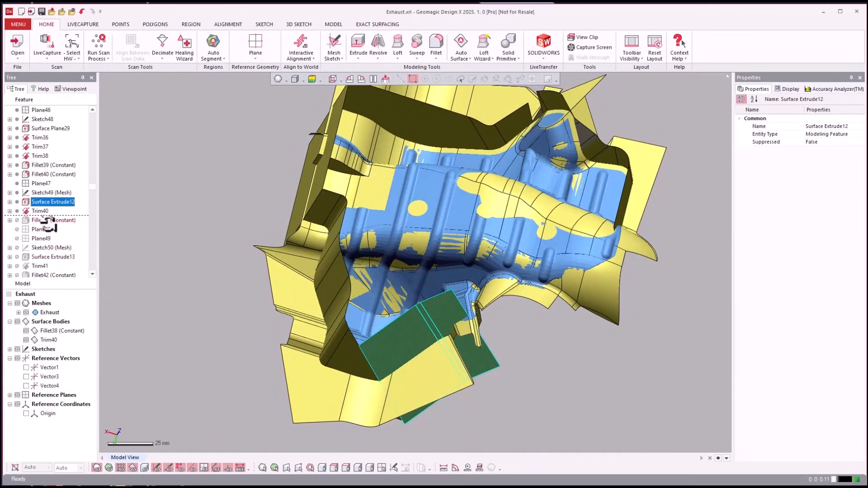
scroll(52, 235, "down", 1)
left_click(54, 239)
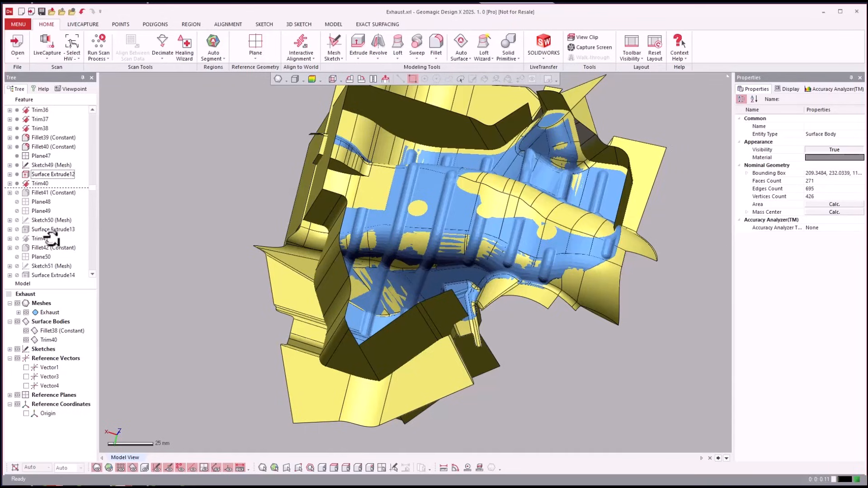
right_click(39, 238)
left_click(50, 243)
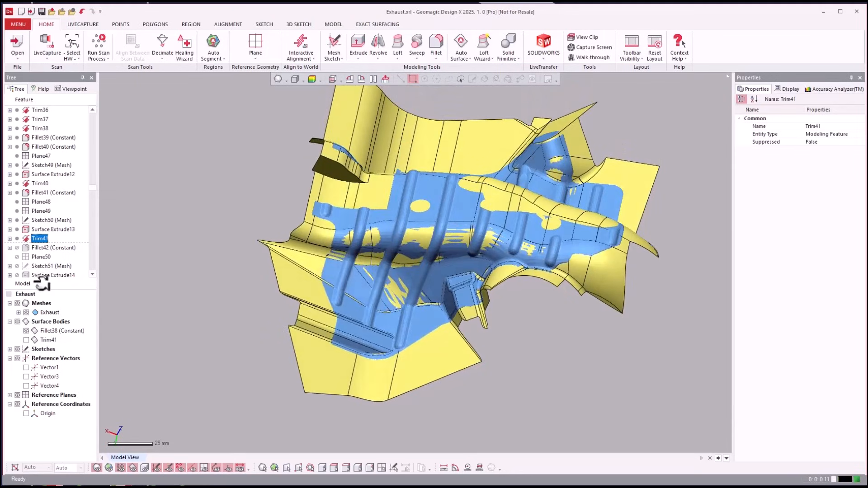
Show the Trim41 surface body and inspect the boundary walls around the shield's outline
left_click(27, 340)
left_click(598, 384)
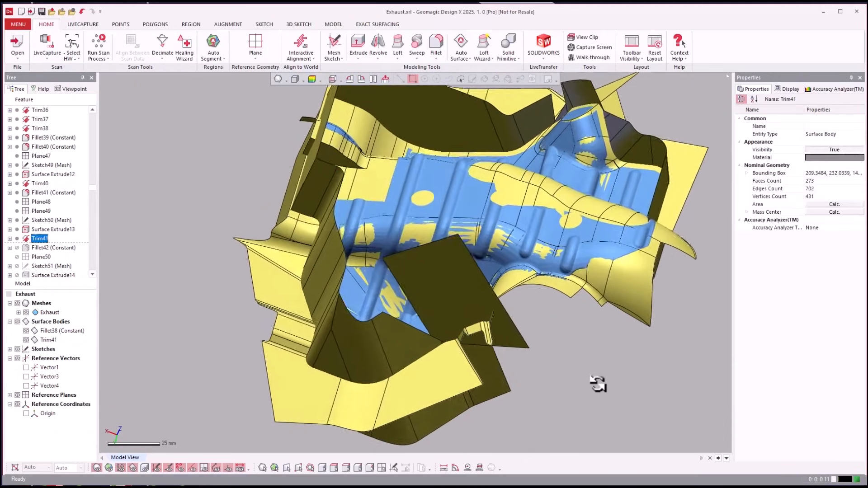
right_click_drag(424, 287, 101, 232)
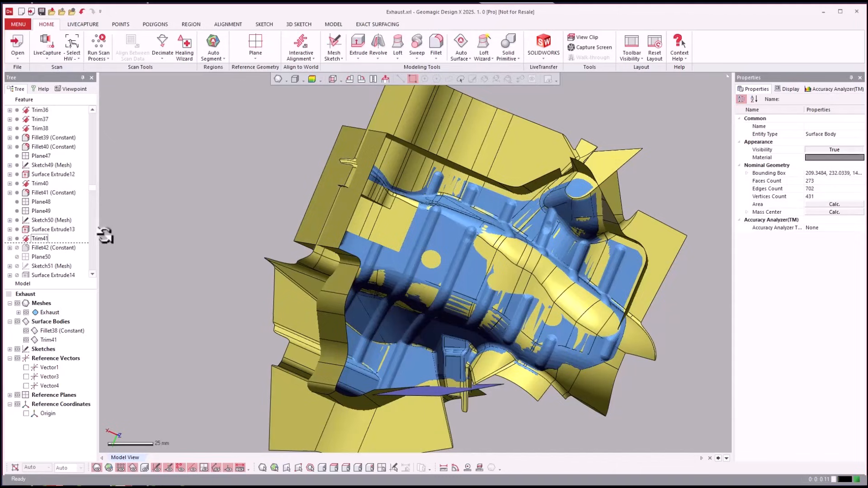
Highlight the Surface Extrude13 feature and roll the feature history forward to Trim42
left_click(65, 229)
scroll(65, 230, "down", 3)
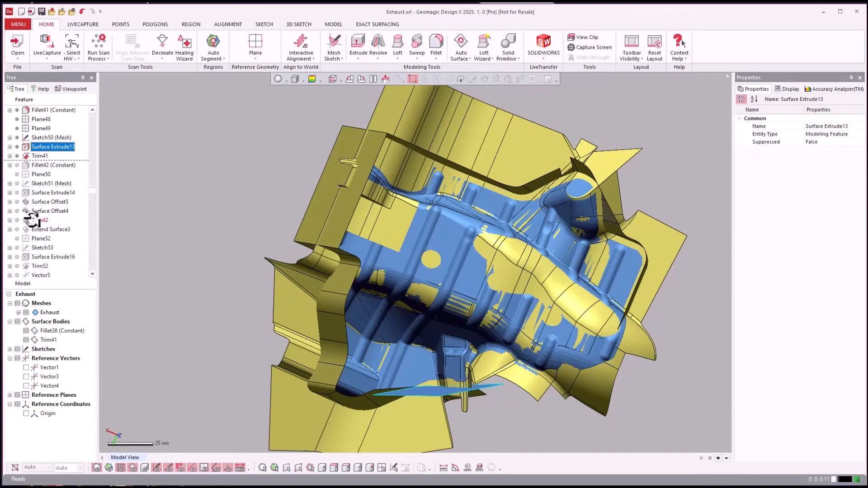
right_click(32, 220)
left_click(39, 225)
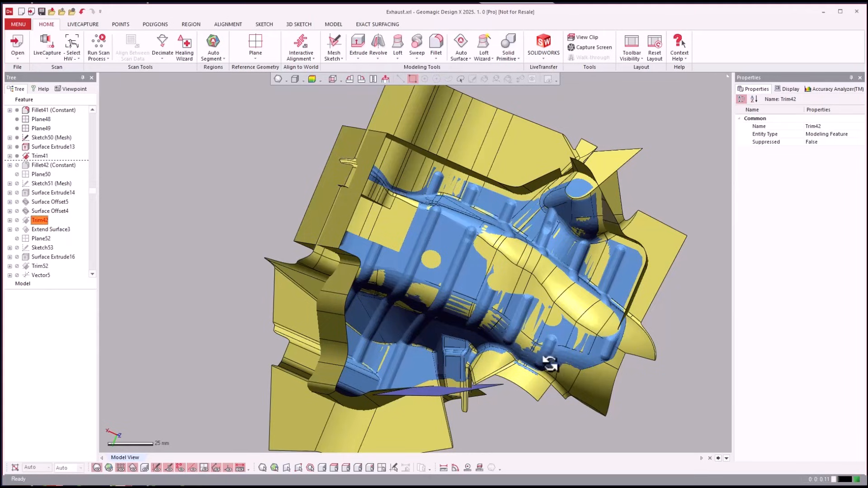
Roll the feature history forward to Extend Surface3 and inspect the shield and its boundary walls from the side
right_click_drag(628, 272, 55, 231)
right_click(54, 230)
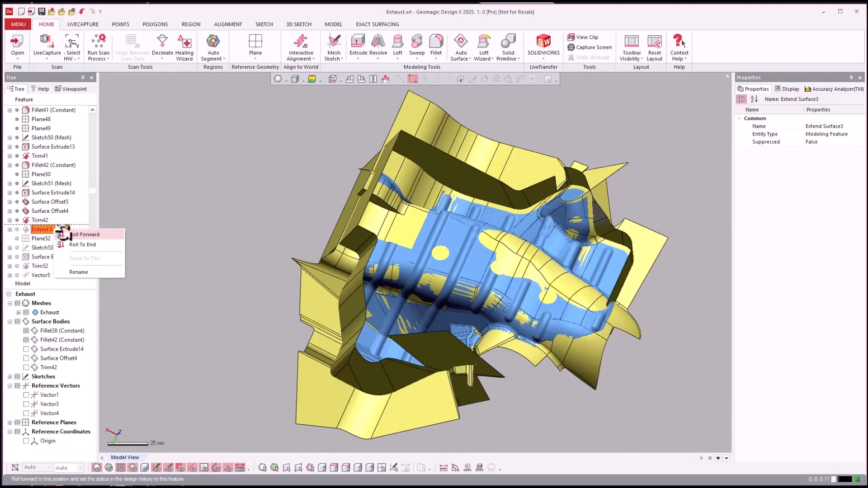
left_click(72, 231)
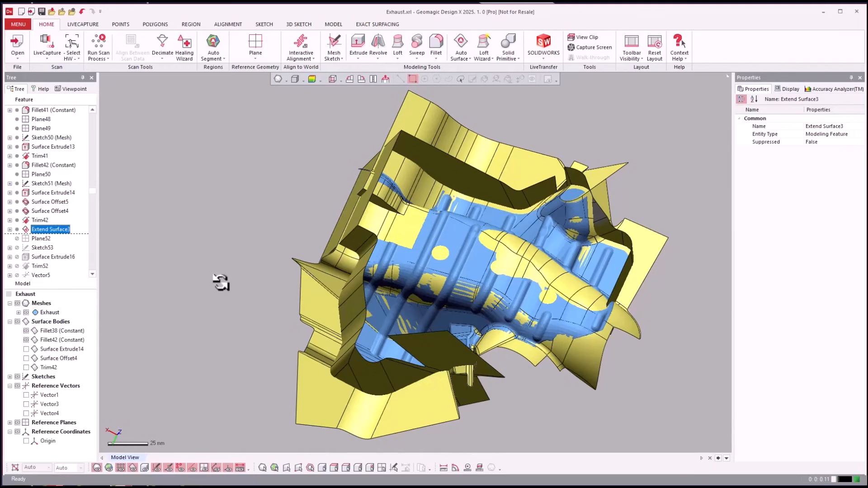
right_click_drag(221, 283, 208, 283)
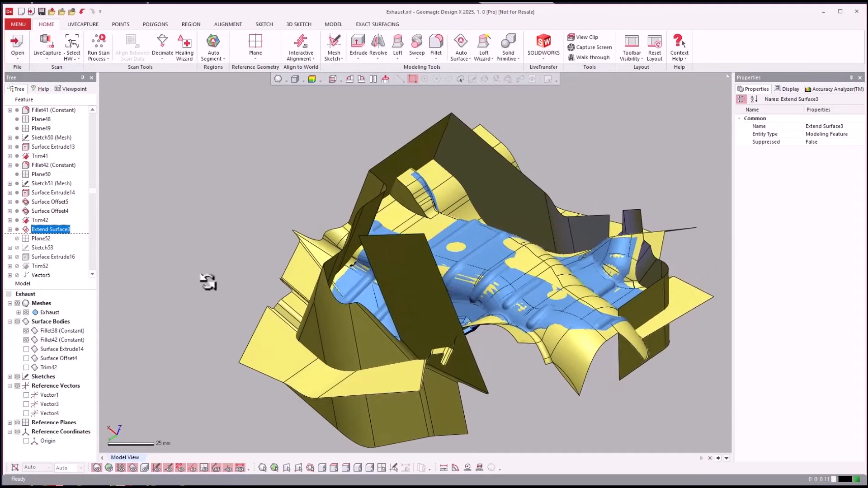
Roll the feature history forward to Fillet51 (Constant) and inspect the surfaces over the mesh from above
scroll(38, 247, "down", 2)
scroll(37, 233, "down", 1)
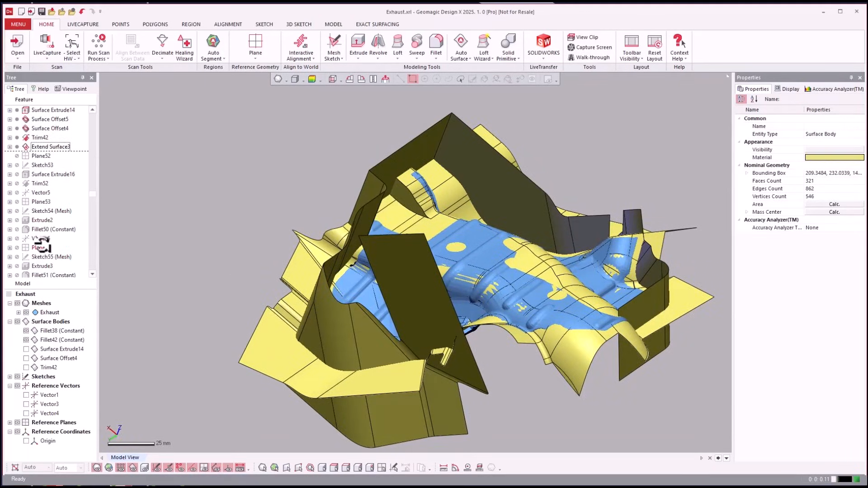
scroll(50, 259, "down", 1)
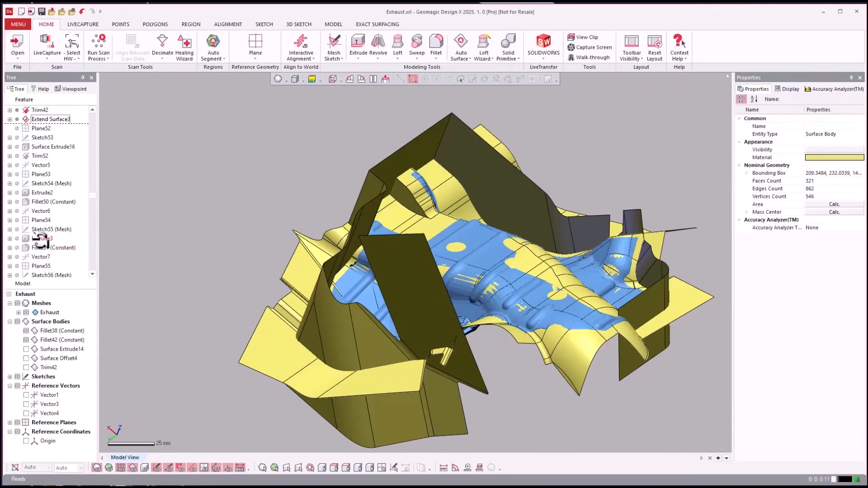
left_click(40, 247)
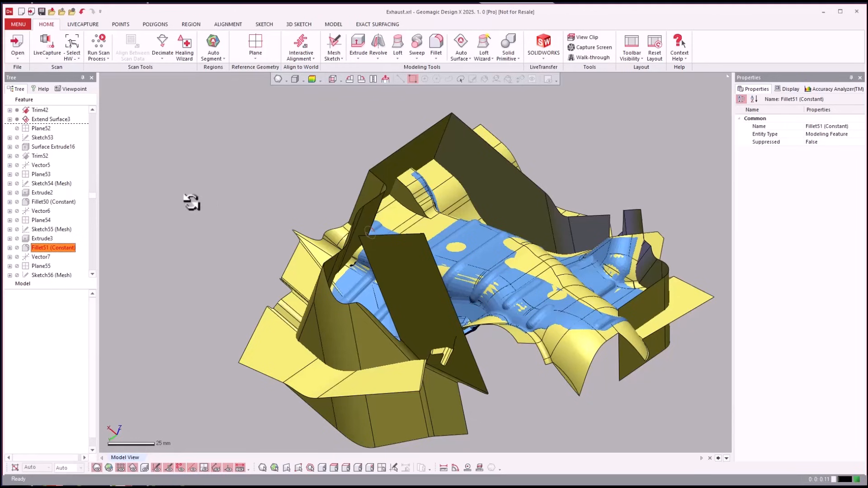
right_click_drag(510, 304, 561, 351)
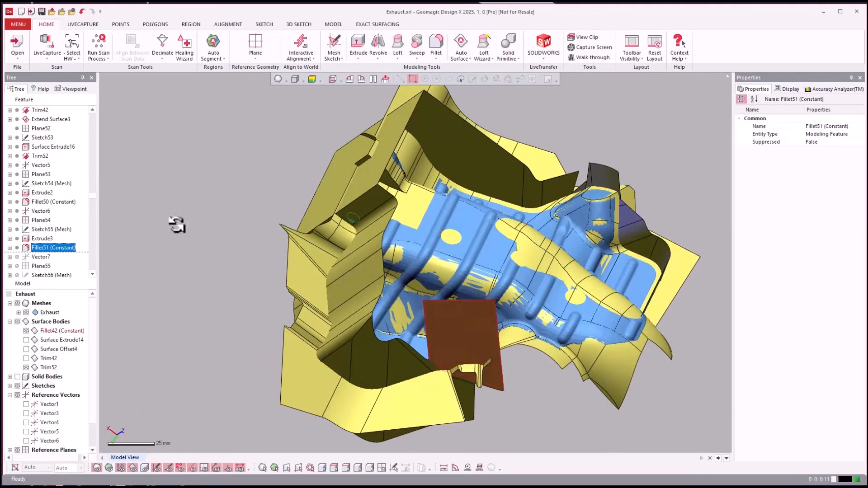
Highlight the Vector6 reference vector and roll the feature history forward to Sketch68 (Mesh)
left_click(53, 211)
scroll(52, 212, "down", 7)
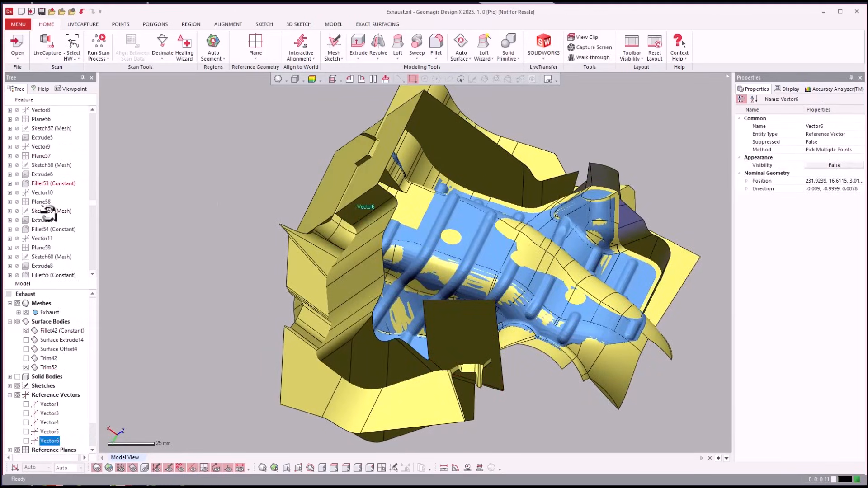
scroll(49, 212, "down", 1)
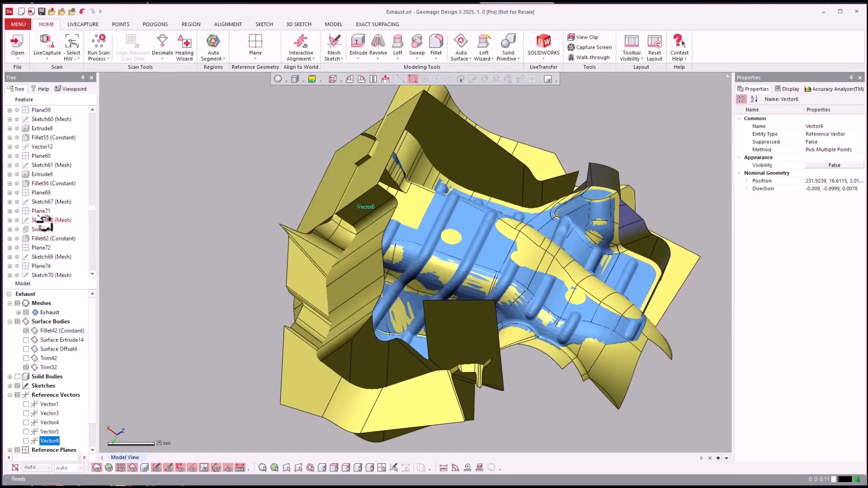
right_click(45, 222)
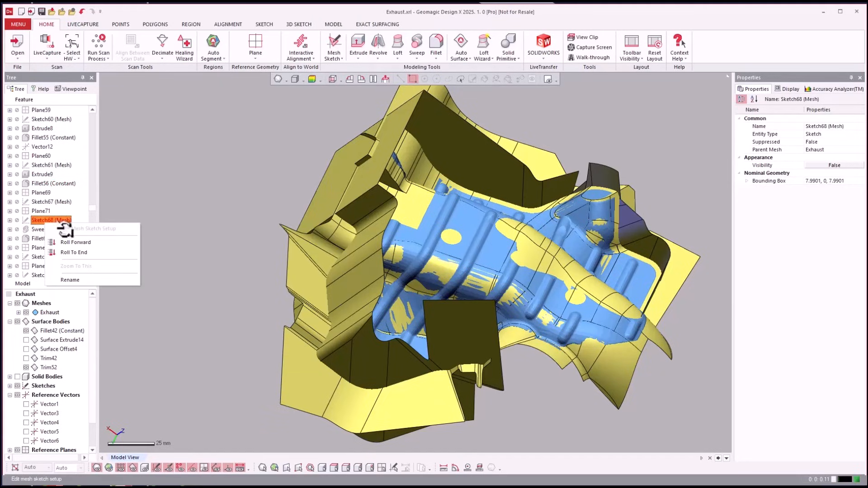
left_click(72, 242)
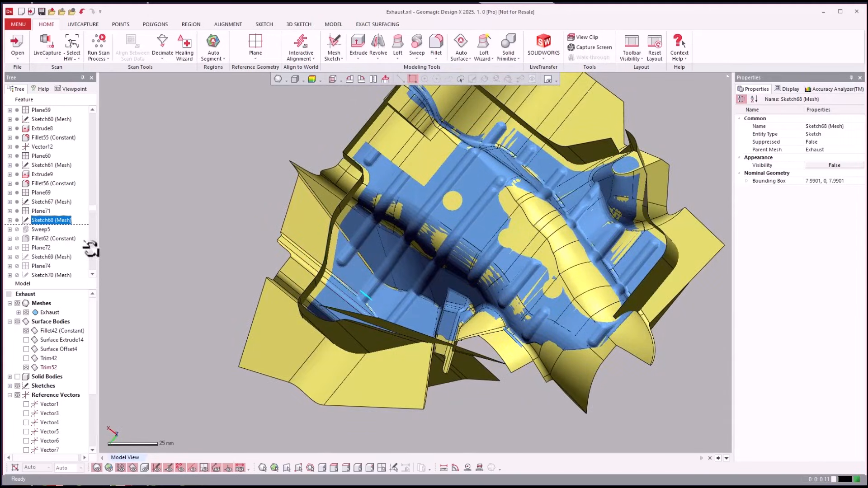
Roll the feature history forward to Sweep5 and inspect the swept rib body from both sides of the mesh
left_click(38, 230)
right_click(39, 230)
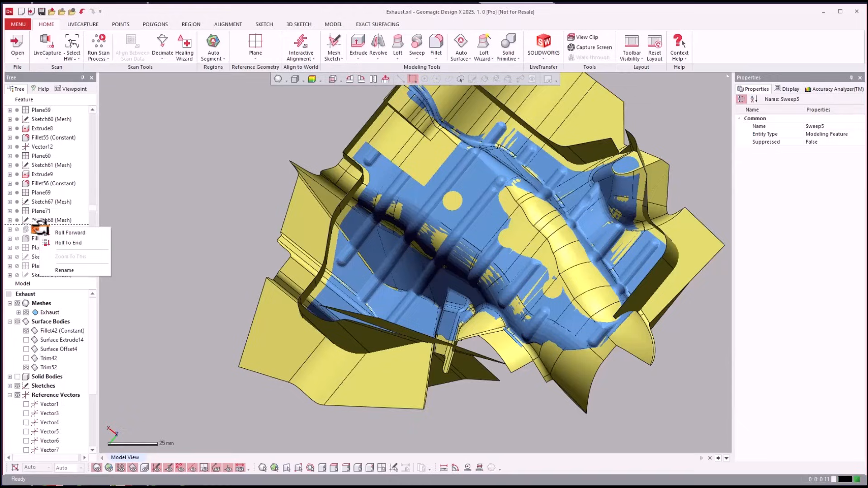
left_click(59, 233)
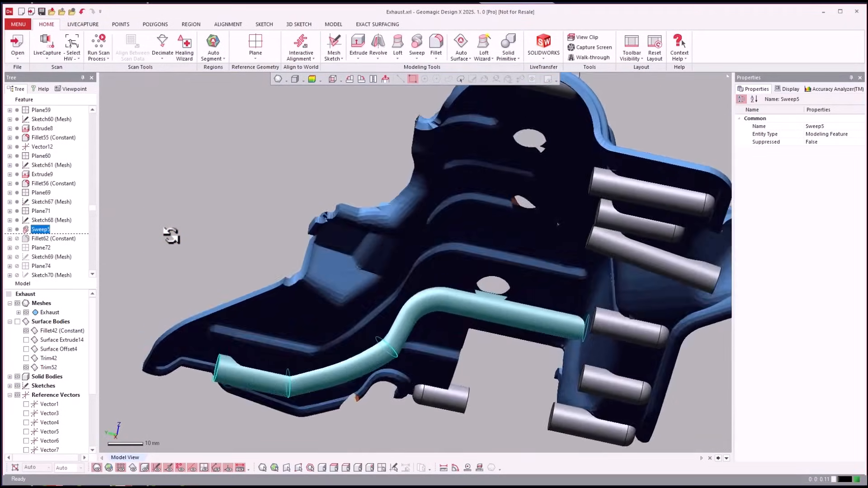
right_click_drag(170, 236, 114, 237)
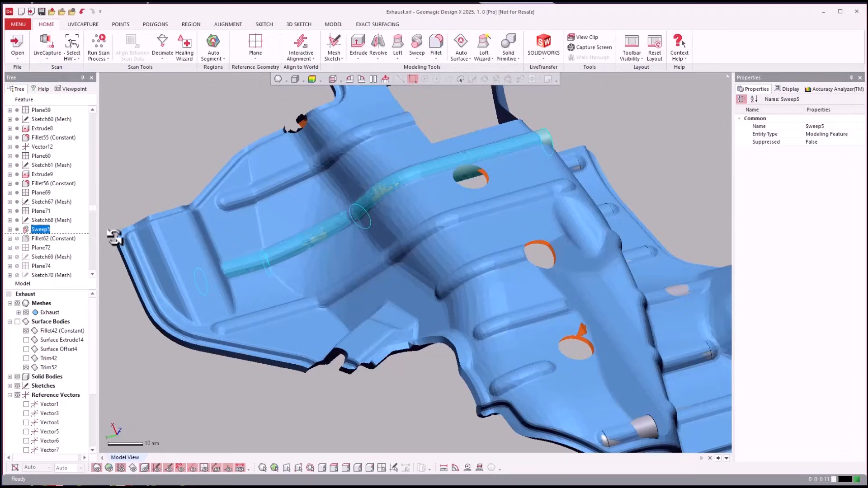
Roll the feature history forward to Fillet62 (Constant) and on to Fillet63 (Constant)
left_click(51, 238)
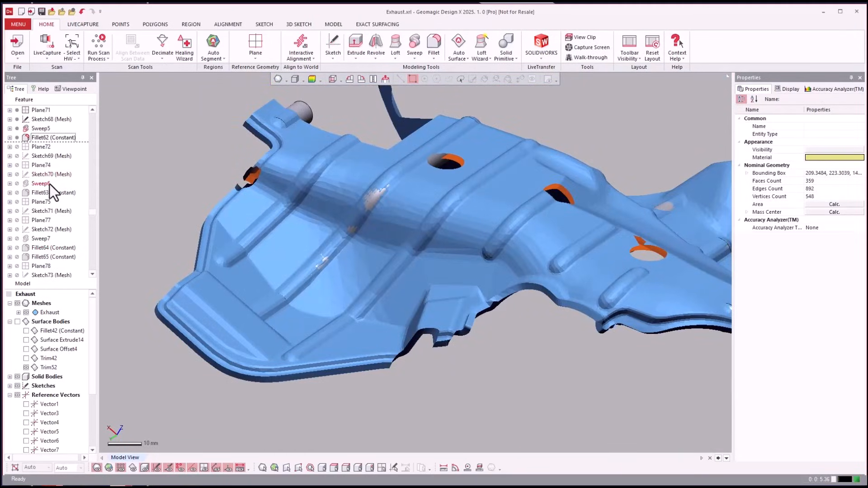
right_click(43, 196)
key("Escape")
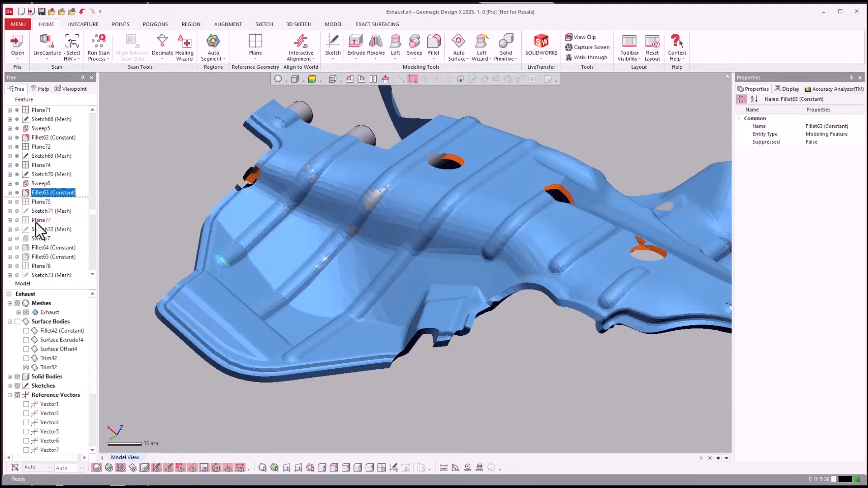
Inspect the Sweep6 rib against the mesh and expand the feature to examine its Sketch69 and Sketch70 inputs
right_click_drag(283, 224, 234, 262)
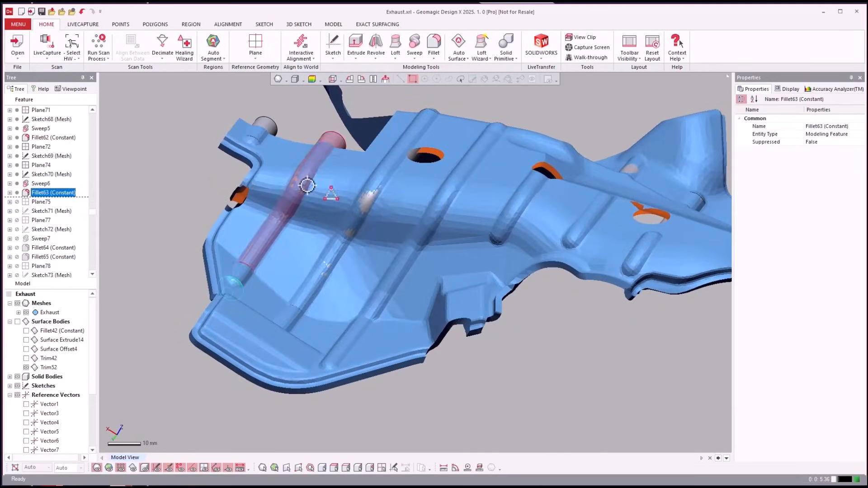
right_click_drag(308, 185, 72, 222)
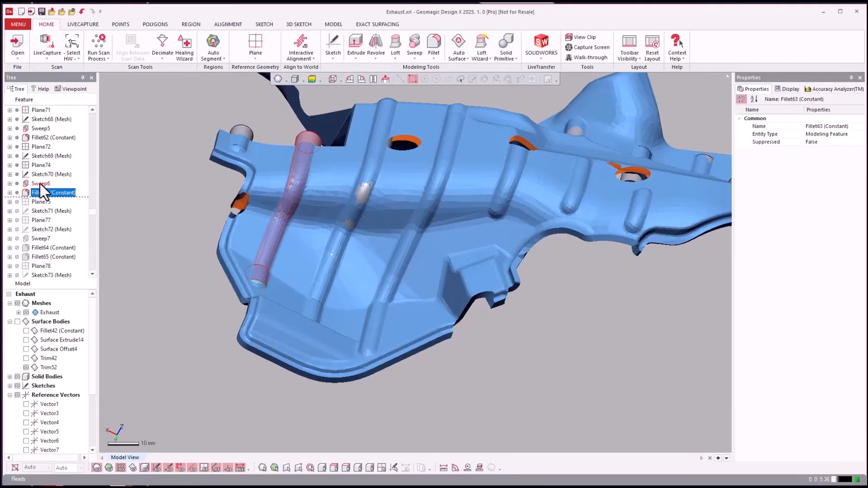
left_click(9, 183)
left_click(50, 201)
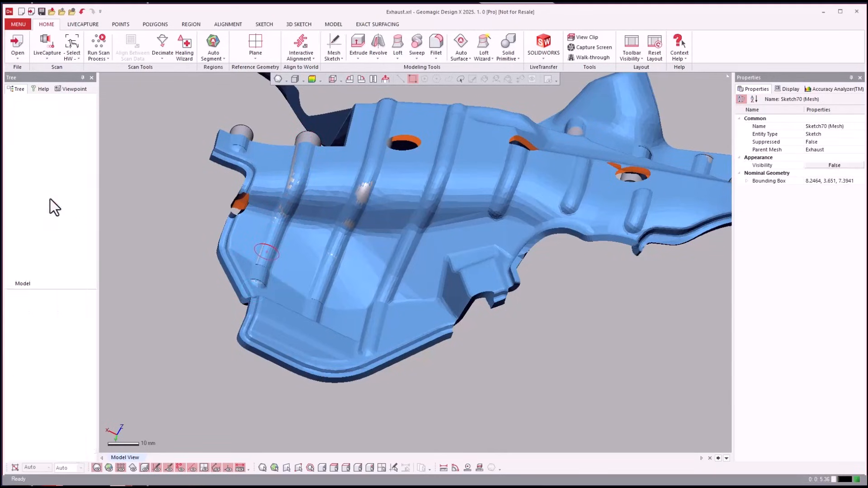
Highlight Plane77 and roll the feature history forward to Fillet65 (Constant)
left_click(35, 237)
scroll(36, 239, "down", 1)
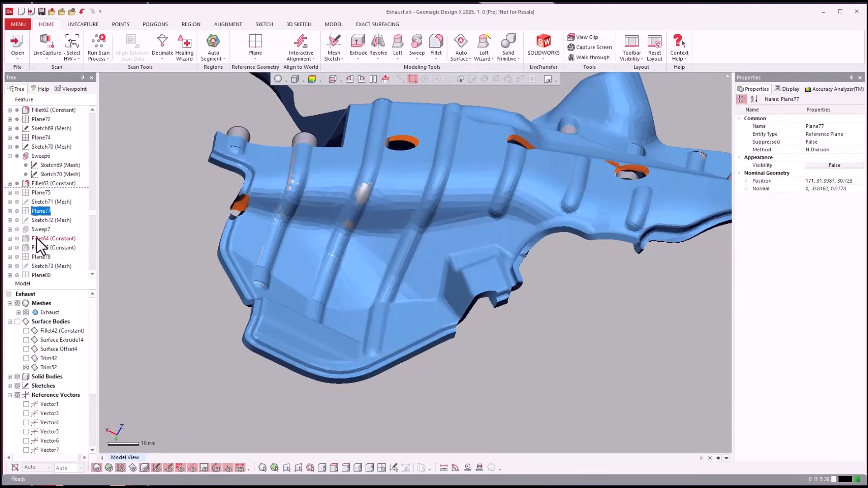
left_click(36, 249)
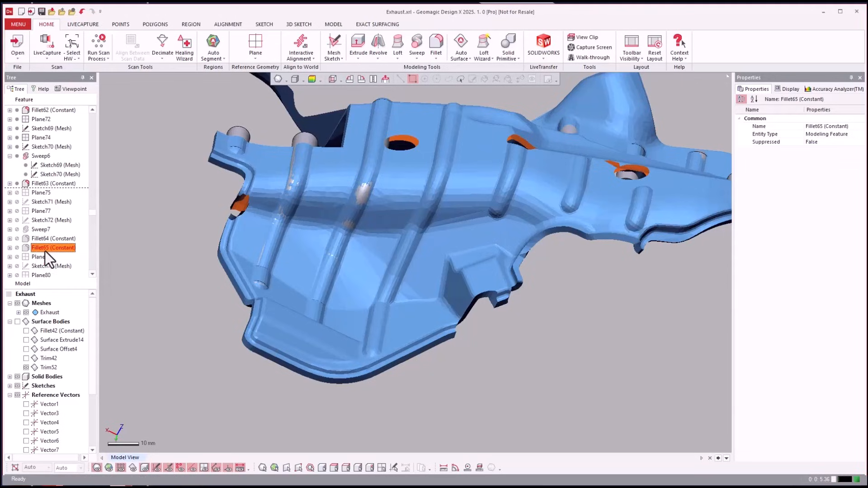
mouse_move(45, 251)
left_mouse_down()
mouse_move(64, 242)
mouse_move(43, 221)
mouse_move(30, 251)
left_mouse_up()
Roll the feature history forward to Sweep11 (Merge), inspect the rib bodies from the opposite side of the shield and highlight Sweep11
scroll(41, 246, "down", 4)
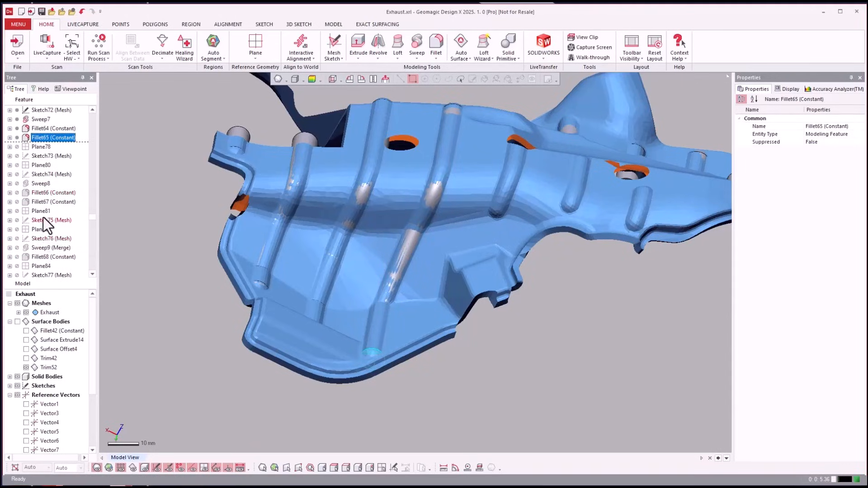
scroll(43, 250, "down", 2)
left_click(42, 248)
scroll(43, 247, "down", 2)
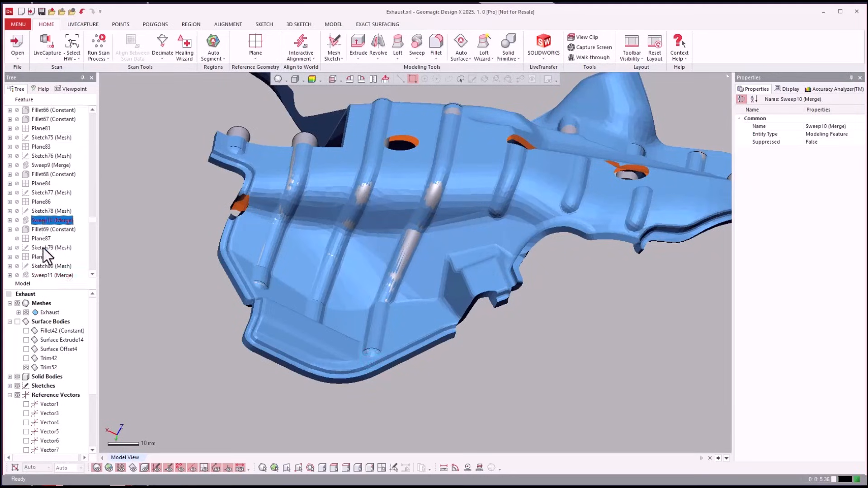
right_click(41, 250)
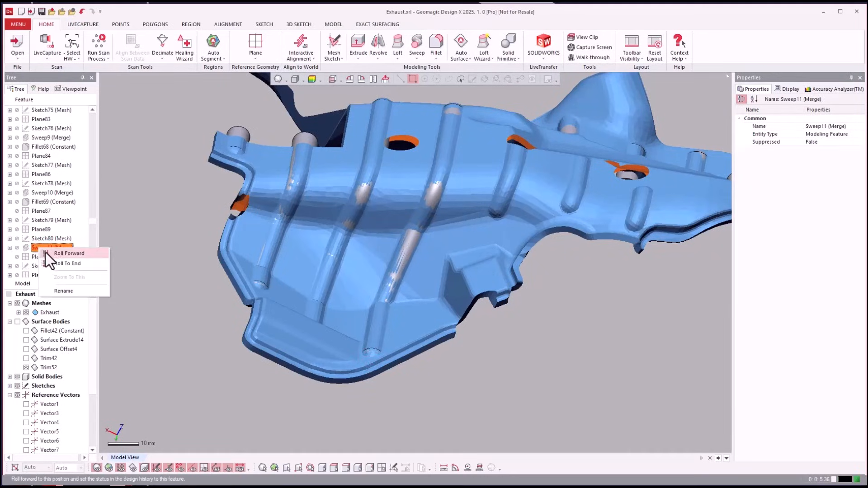
left_click(50, 253)
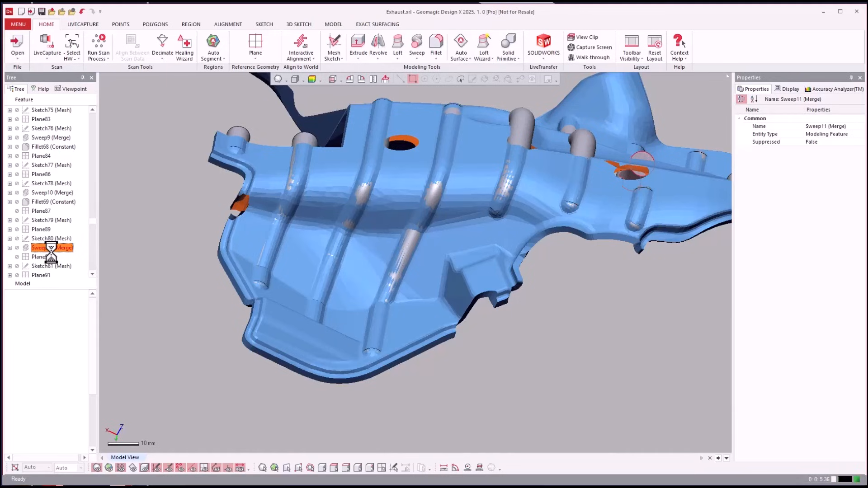
right_click_drag(620, 339, 291, 248)
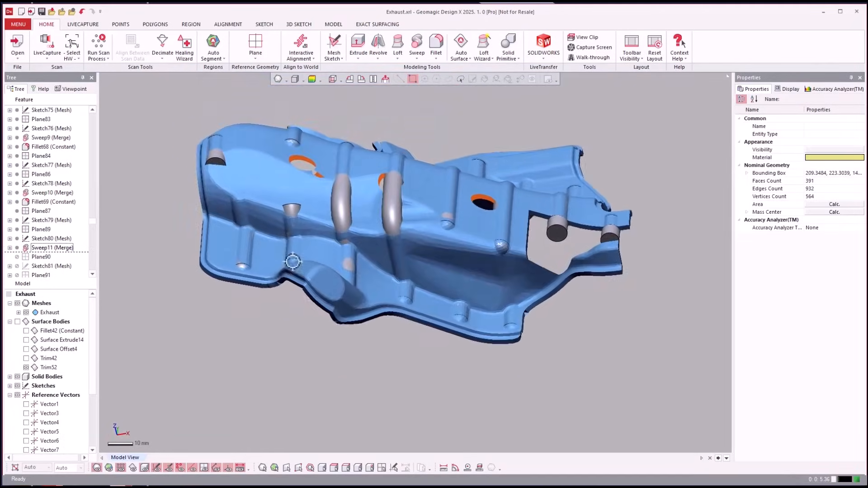
left_click(63, 247)
scroll(58, 244, "down", 6)
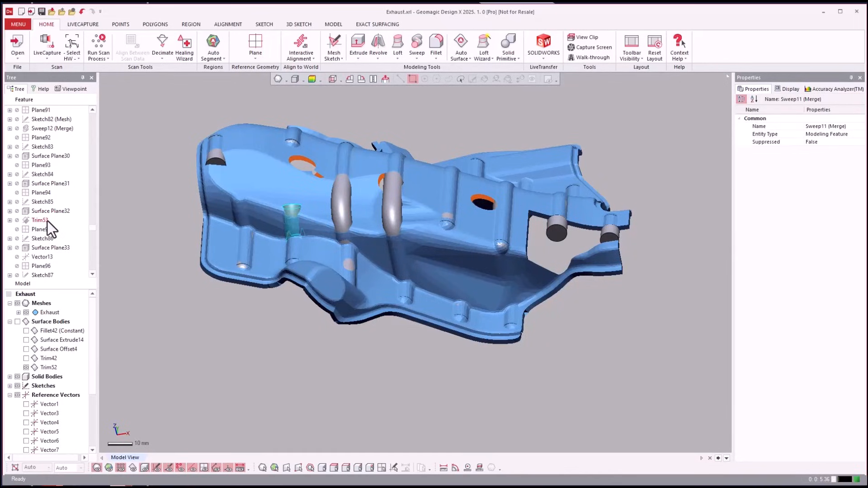
left_click(40, 224)
right_click(41, 224)
key("Escape")
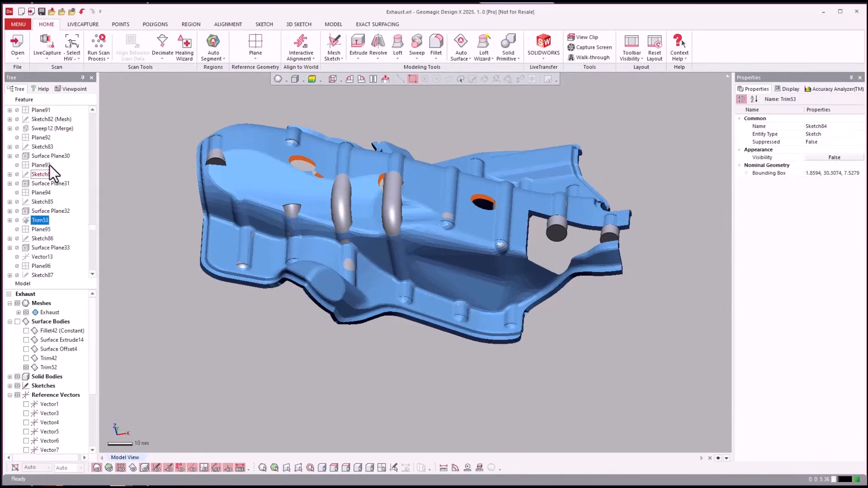
Highlight Sweep12 (Merge), roll the feature history forward to Surface Plane30 and inspect the planar surface around the raised bulge
left_click(40, 124)
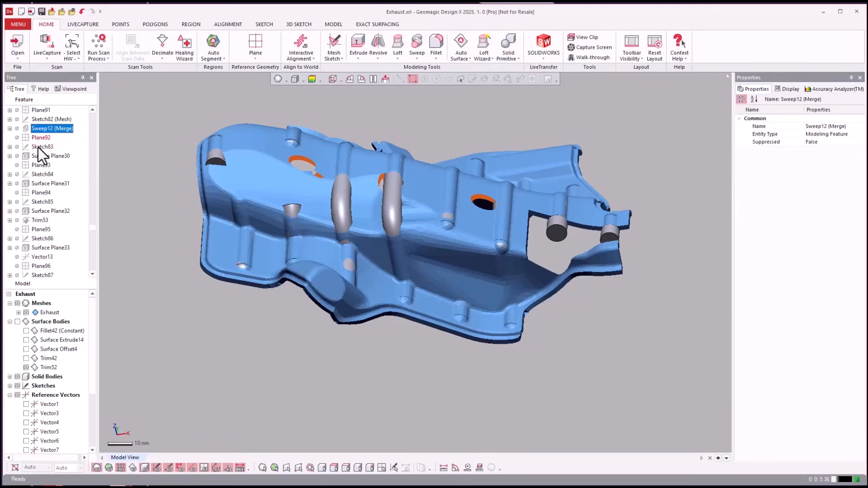
left_click(36, 154)
right_click(36, 154)
left_click(43, 161)
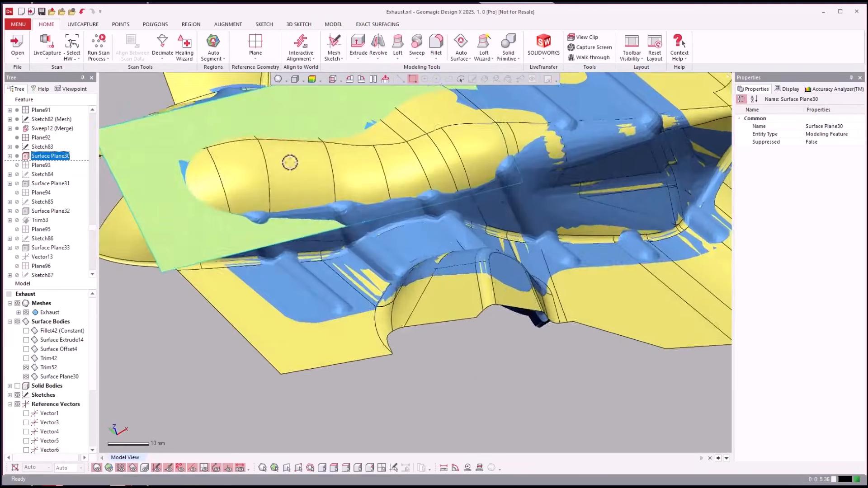
scroll(432, 184, "down", 2)
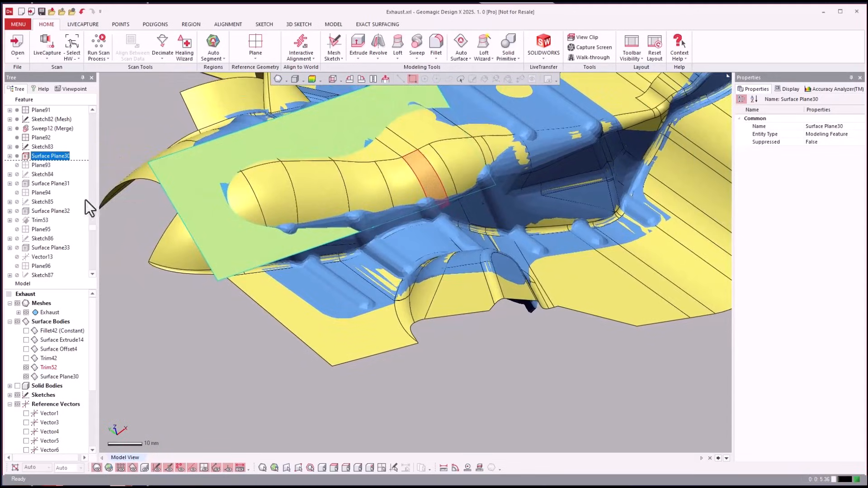
Roll the feature history forward to Surface Plane31 and on to Trim53
left_click(42, 182)
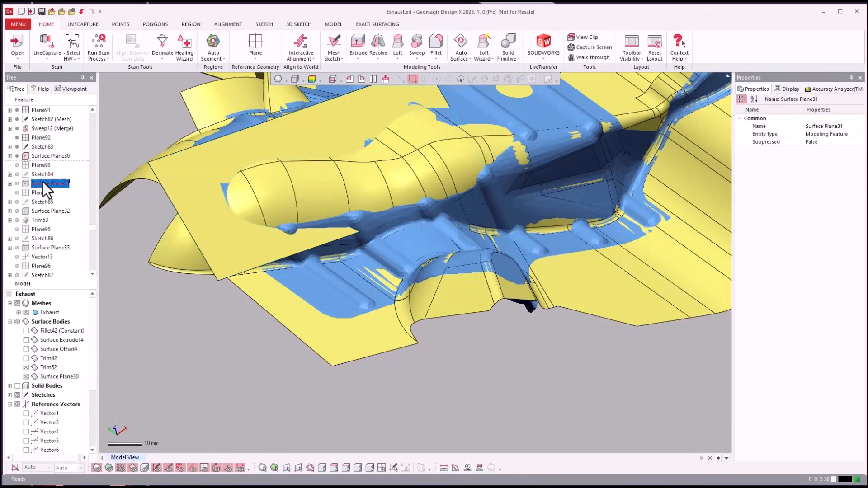
right_click(53, 183)
left_click(54, 184)
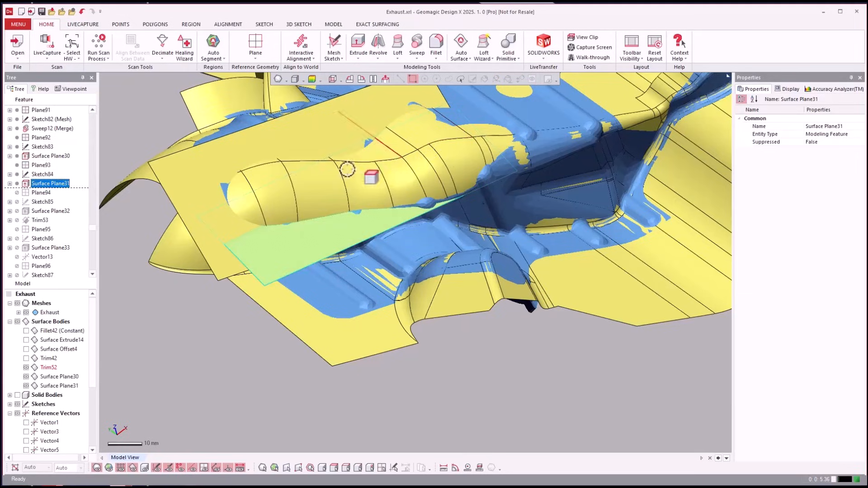
left_click(34, 217)
right_click(36, 217)
left_click(45, 221)
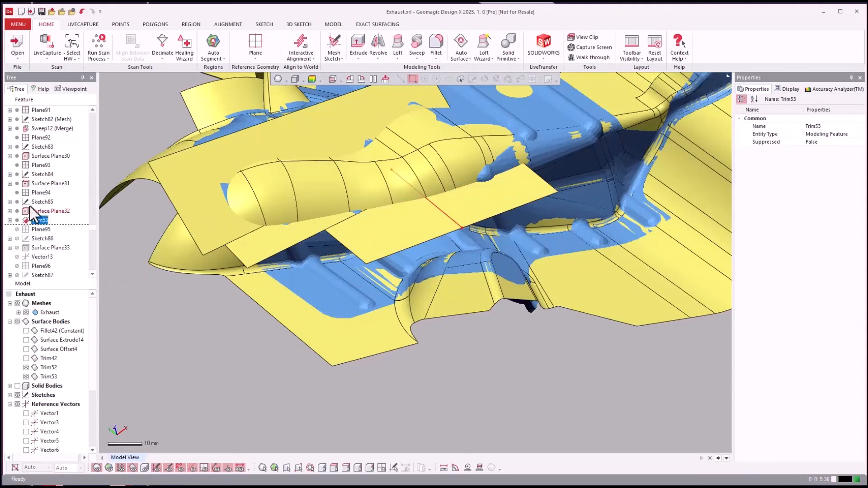
Highlight Sketch86 and roll the feature history forward to Surface Plane33
left_click(43, 238)
scroll(39, 263, "down", 2)
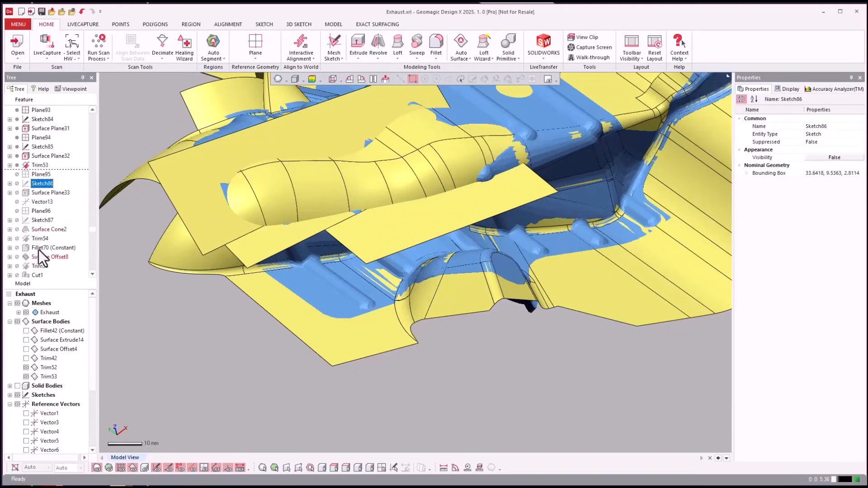
left_click(36, 194)
right_click(37, 196)
left_click(37, 196)
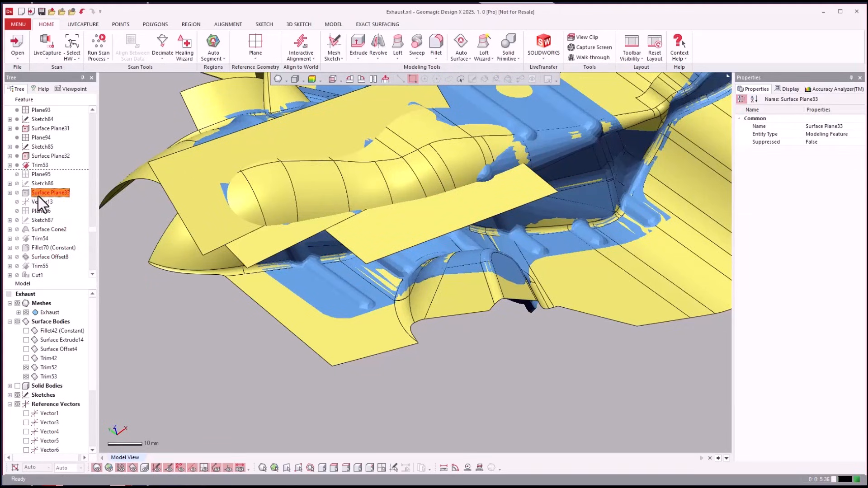
mouse_move(37, 194)
left_mouse_down()
mouse_move(164, 200)
mouse_move(269, 146)
mouse_move(24, 202)
left_mouse_up()
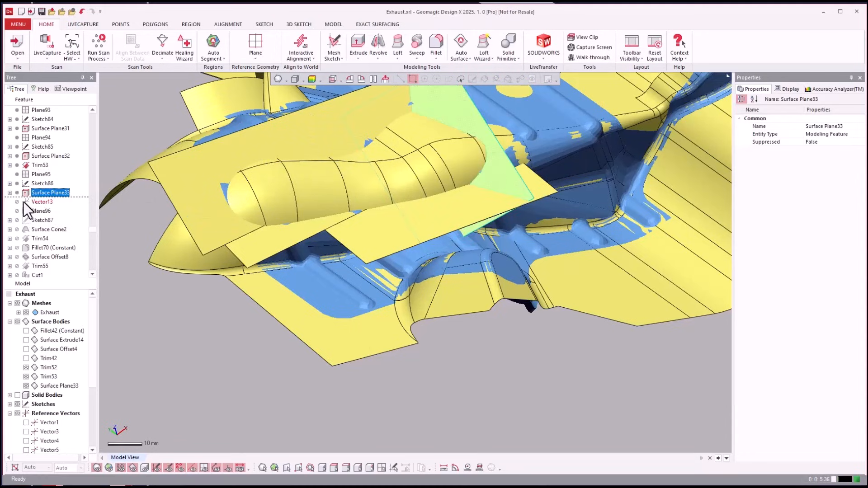
Roll the feature history forward to Trim54 and inspect the trimmed planar surfaces around the raised bulge
right_click(42, 239)
left_click(43, 239)
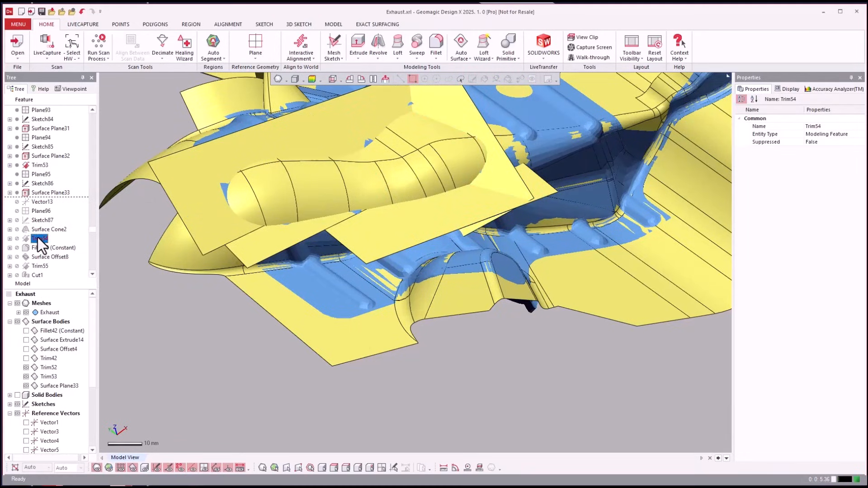
right_click(37, 238)
left_click(42, 242)
left_click_drag(42, 242, 117, 248)
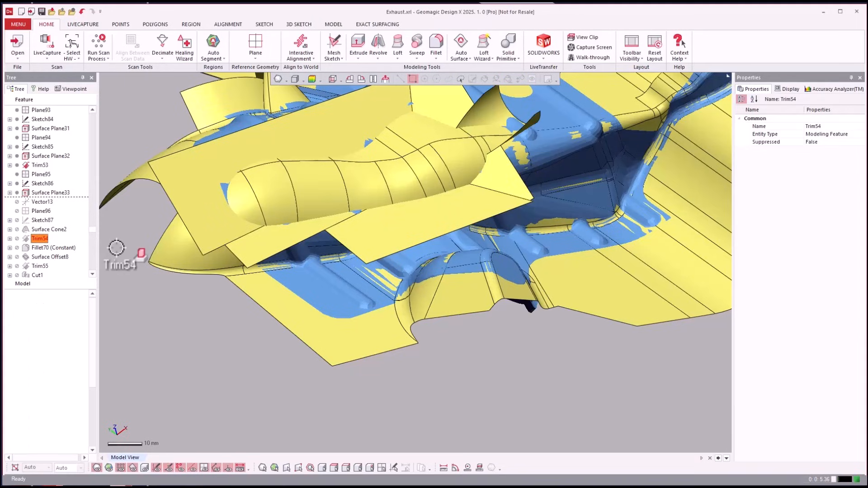
scroll(116, 248, "down", 2)
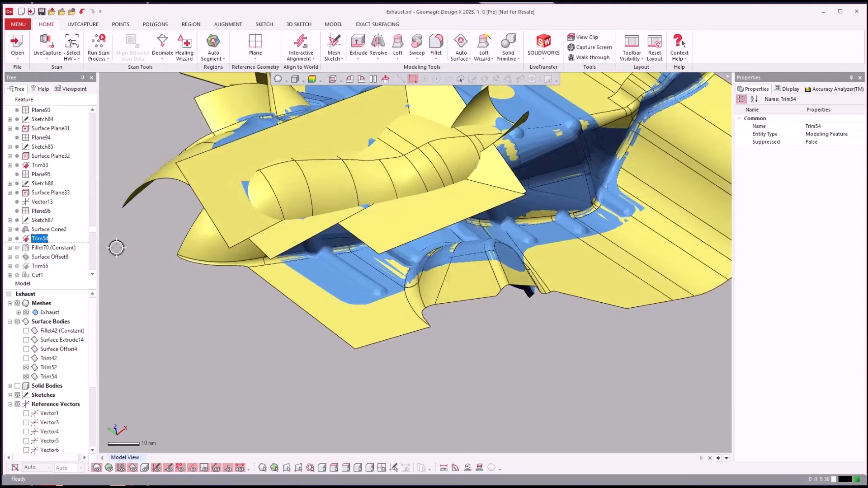
right_click_drag(115, 247, 105, 252)
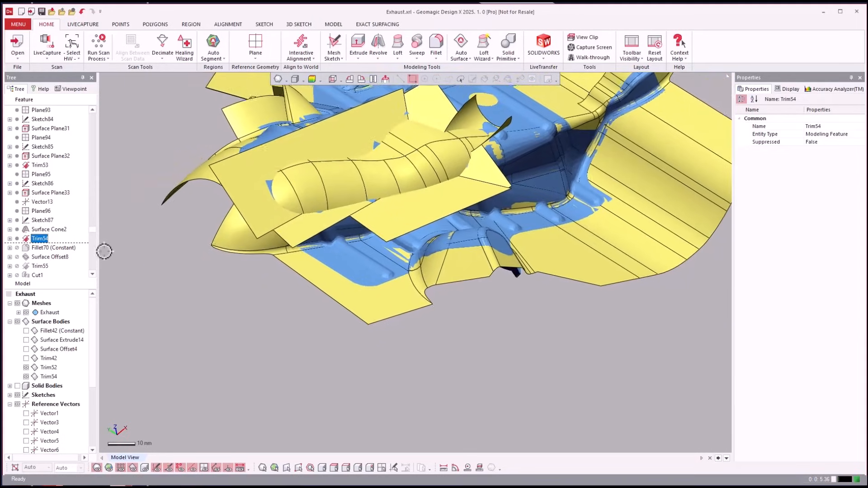
Roll the feature history forward to Fillet70 (Constant) and inspect the filleted bulge surface from another angle
right_click(44, 248)
left_click(52, 255)
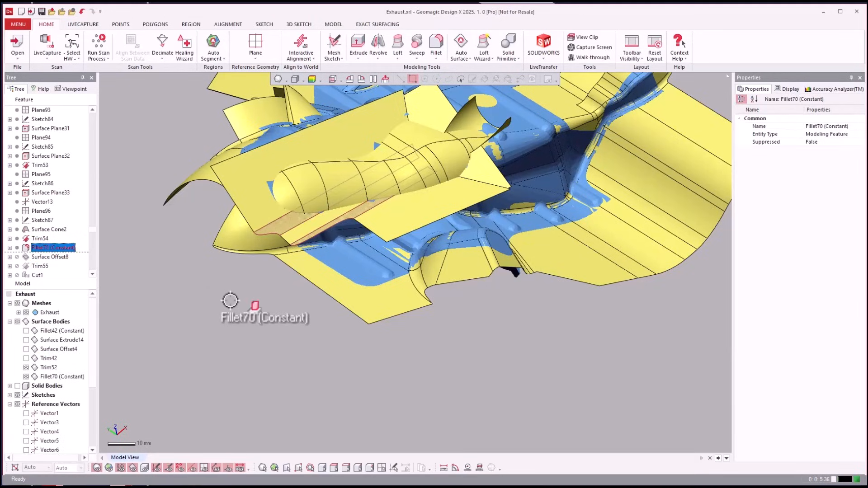
right_click_drag(229, 300, 161, 340)
Roll the feature history forward to Cut1, past Surface Offset8 and Trim55
left_click(59, 240)
scroll(39, 255, "down", 1)
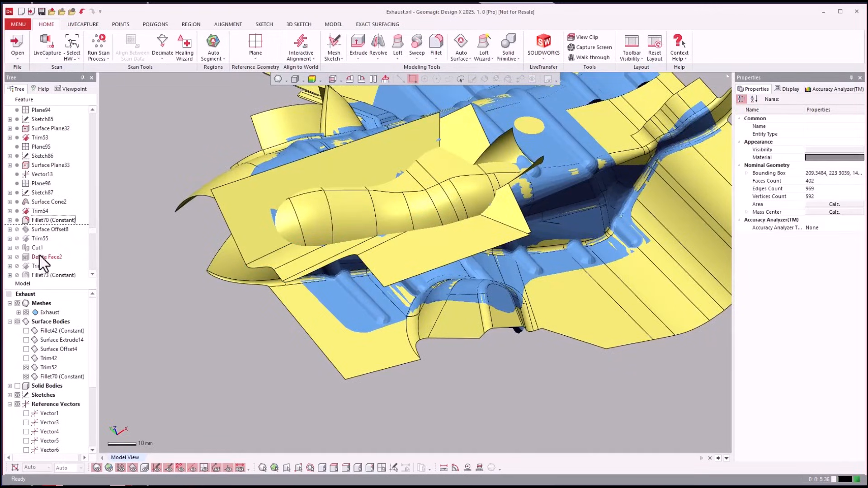
right_click(39, 249)
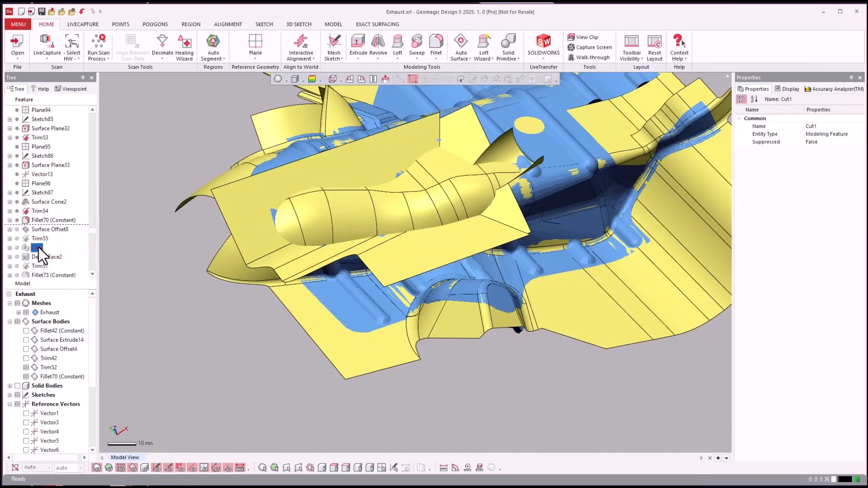
left_click(49, 252)
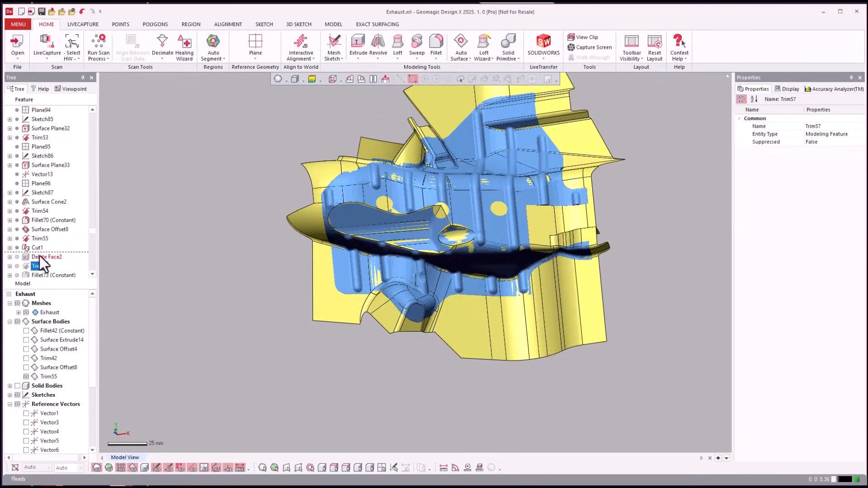
Roll the feature history forward to Delete Face2, review its Delete Face settings and accept them with the Delete option
left_click(40, 256)
right_click(39, 256)
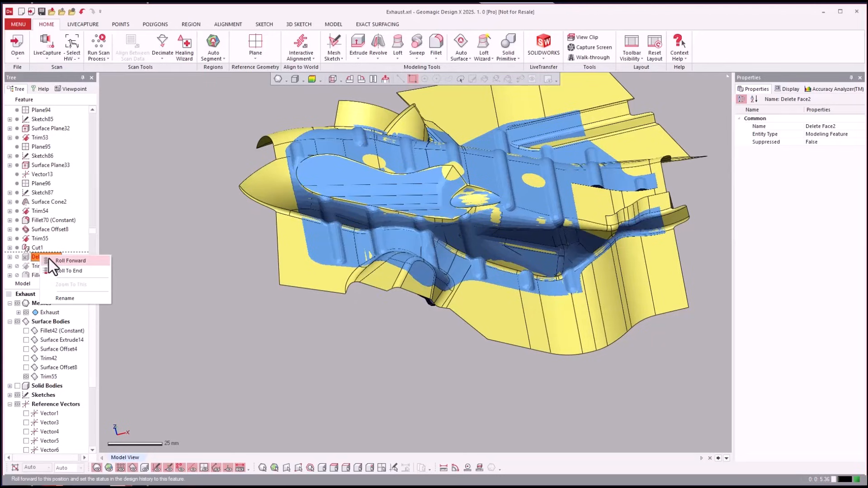
left_click(50, 259)
left_click_drag(50, 260, 143, 261)
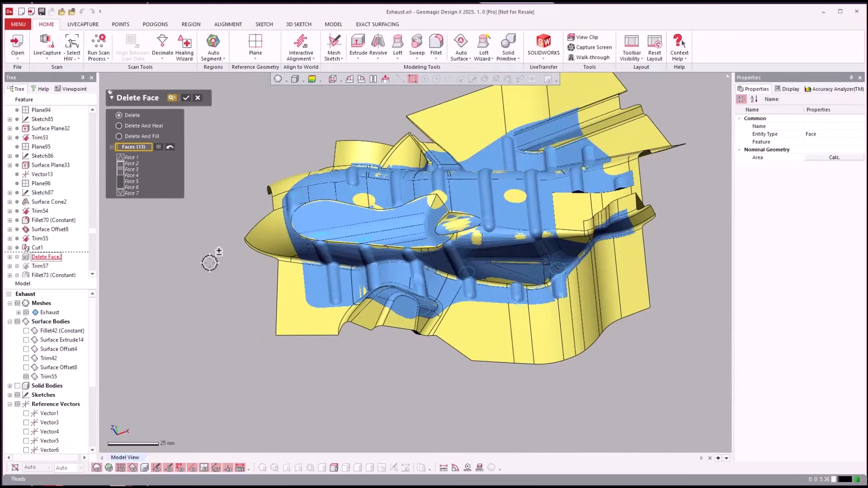
key("Return")
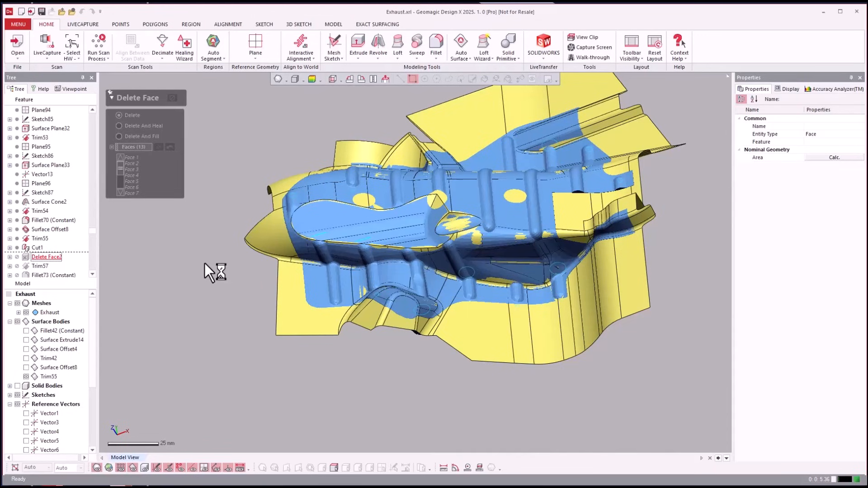
right_click_drag(346, 275, 131, 202)
Roll the feature history forward to Trim57
scroll(52, 254, "down", 1)
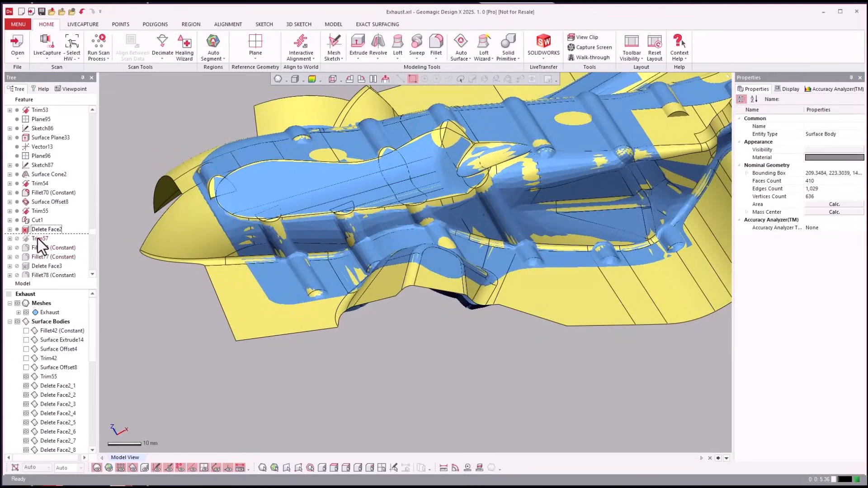
right_click(37, 238)
left_click(45, 241)
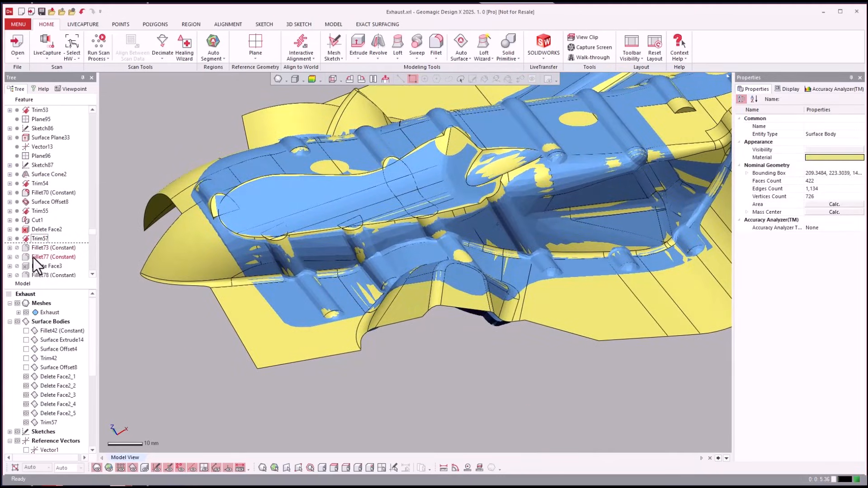
Roll the feature history forward to Fillet77 (Constant), inspect the ribs and hide the Exhaust mesh
left_click(34, 258)
right_click(43, 259)
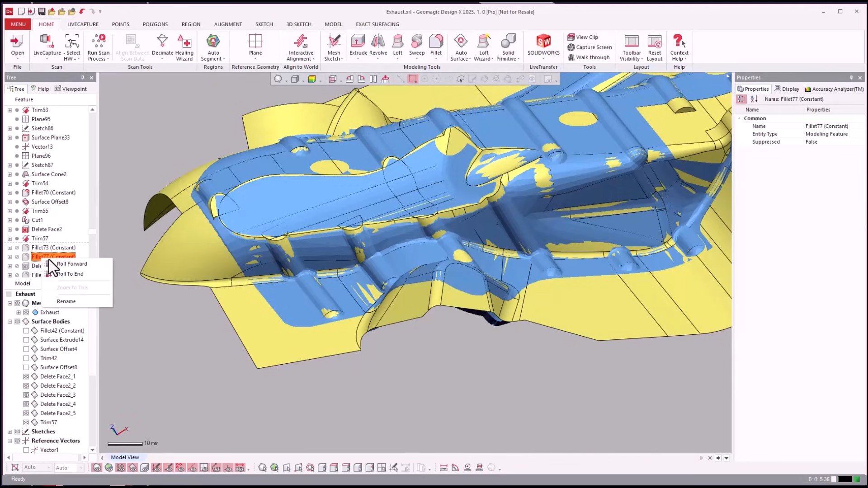
left_click(51, 264)
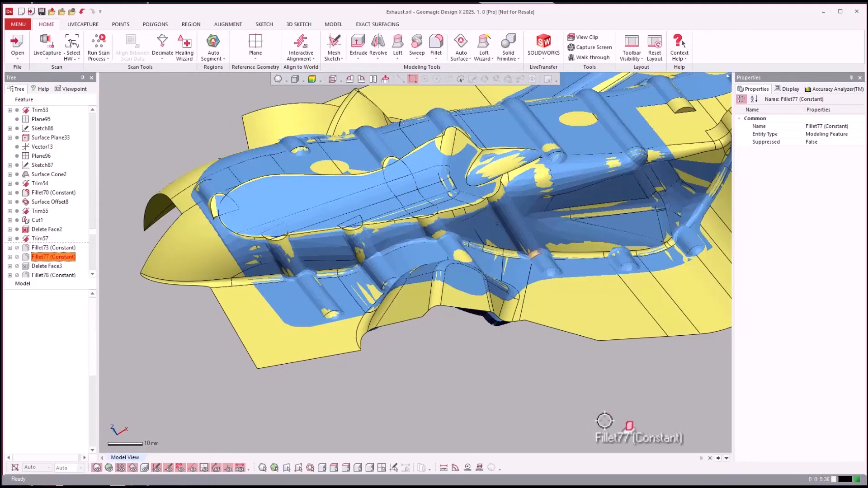
scroll(590, 402, "down", 2)
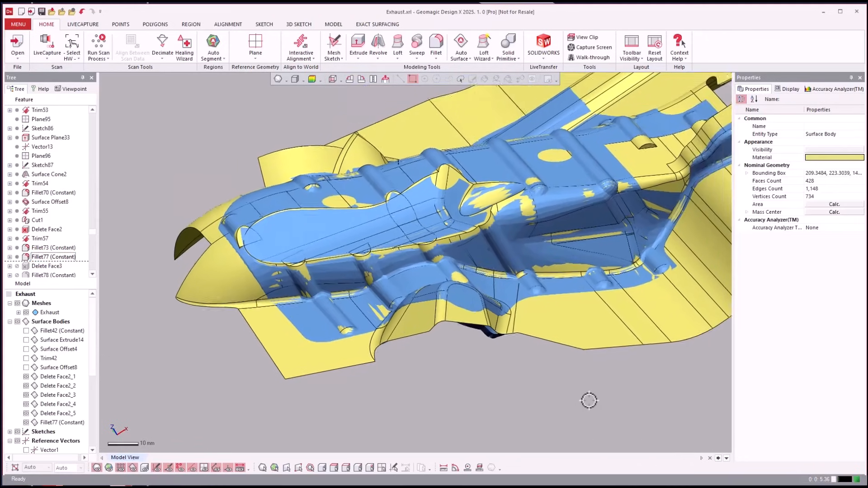
right_click_drag(589, 401, 274, 299)
key("ctrl+1")
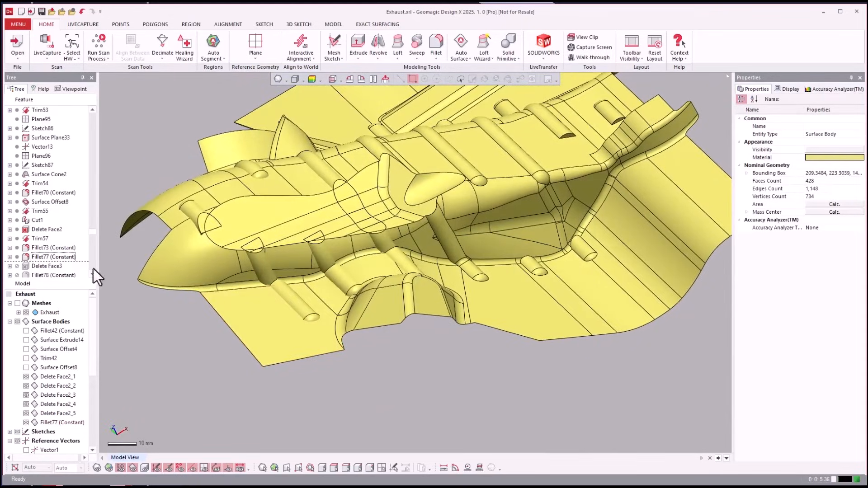
Roll the feature history forward to Trim58, past Delete Face3 and the rib fillets
left_click(49, 240)
scroll(49, 241, "down", 4)
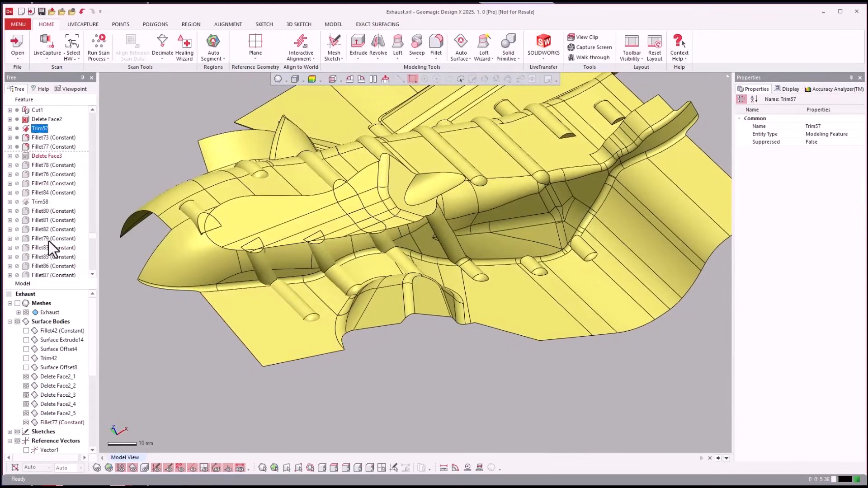
right_click(43, 202)
left_click(53, 205)
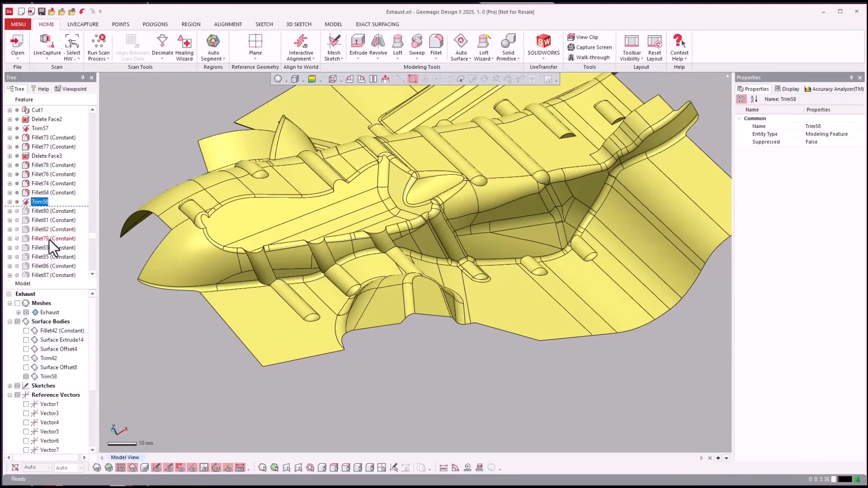
Roll the feature history forward to Trim73, past the Fillet80 to Fillet87 group and Surface Cylinder3
left_click(51, 240)
scroll(53, 238, "down", 3)
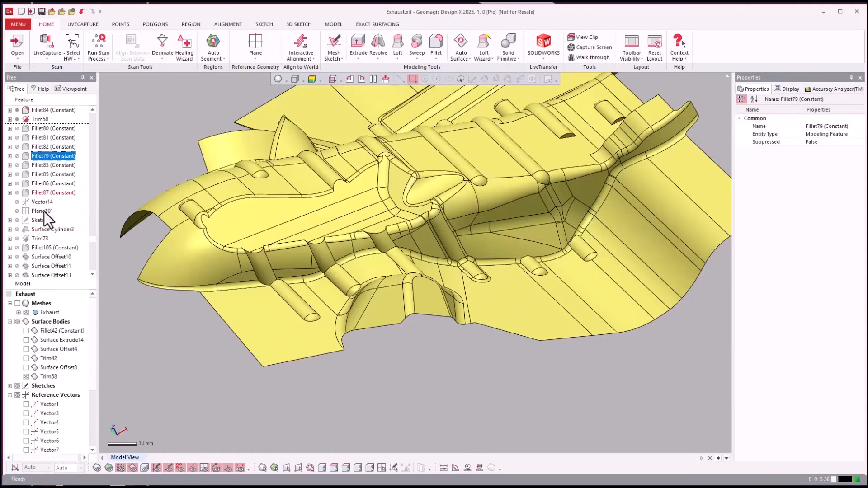
right_click(40, 242)
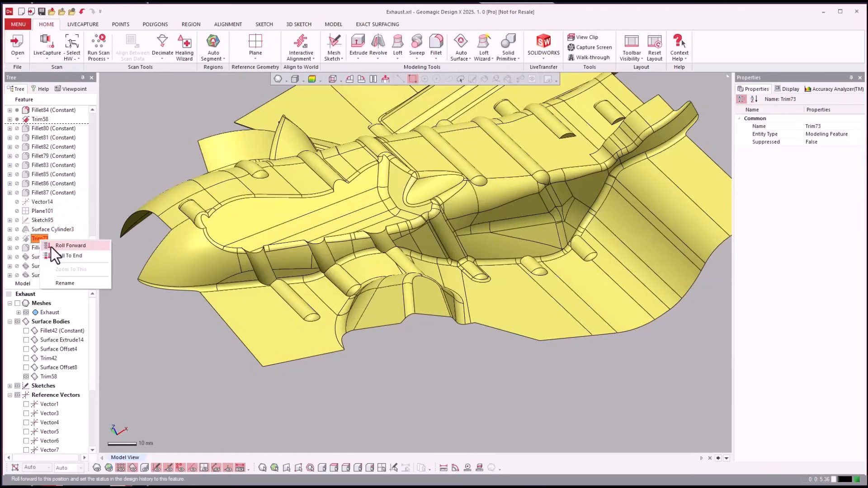
left_click(50, 247)
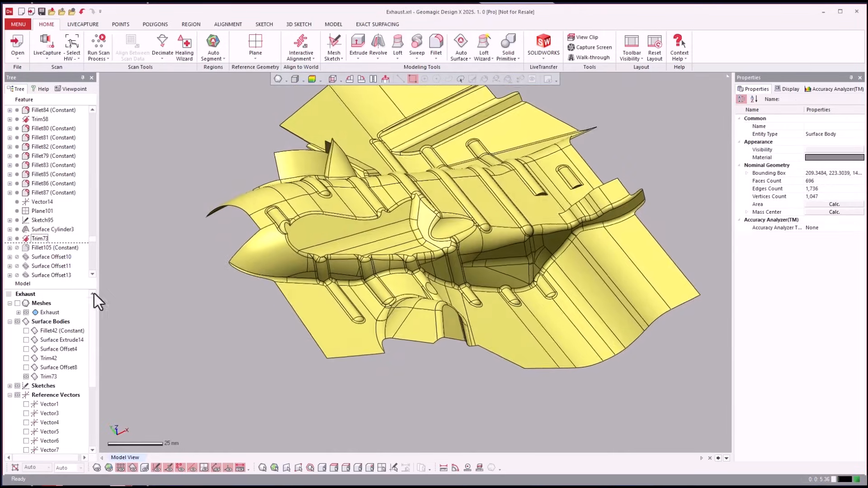
Roll the feature history forward to Surface Extrude17 and inspect the offset and extruded trimming surfaces around the shield
left_click(43, 257)
scroll(44, 256, "down", 2)
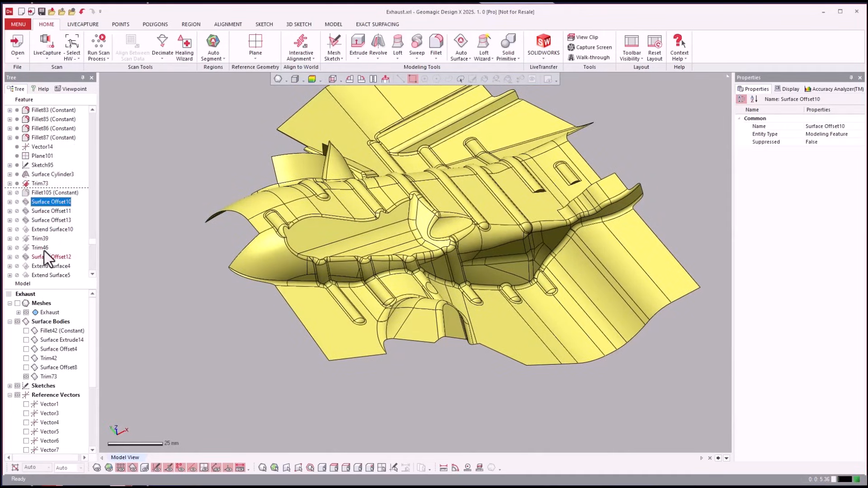
left_click(48, 233)
left_click(42, 257)
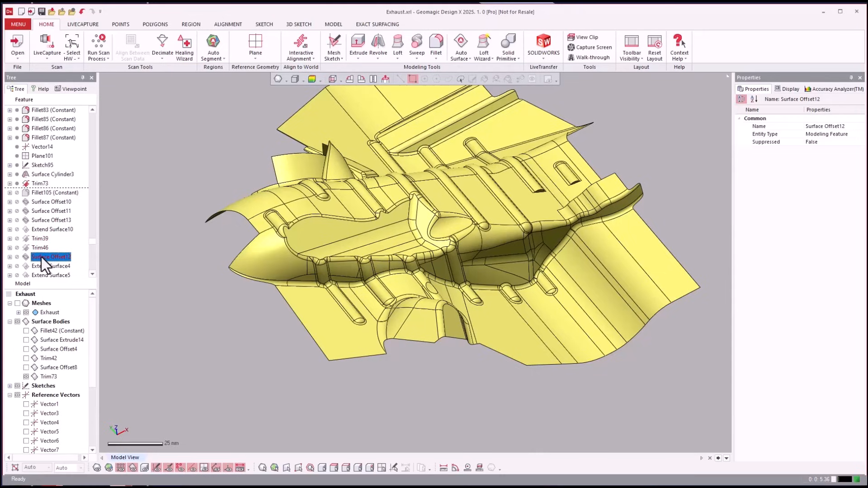
scroll(42, 257, "down", 2)
right_click(36, 249)
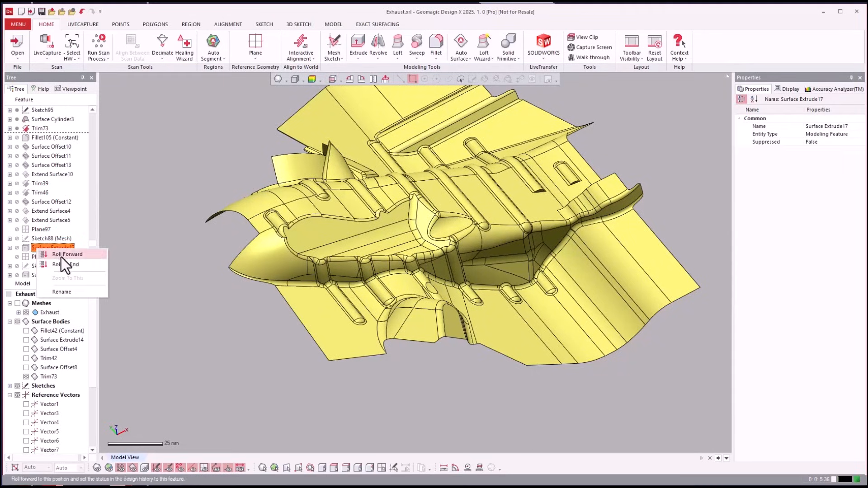
left_click(61, 257)
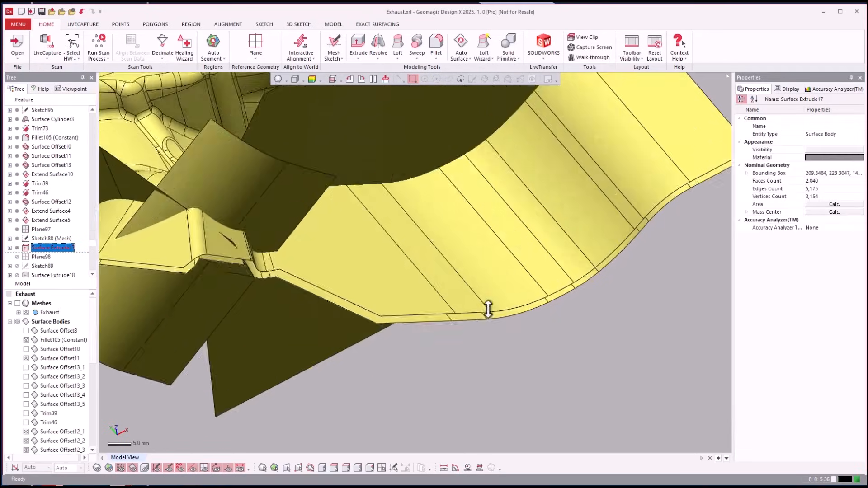
right_click_drag(489, 306, 209, 167)
scroll(428, 249, "down", 3)
scroll(428, 267, "down", 2)
scroll(378, 168, "up", 2)
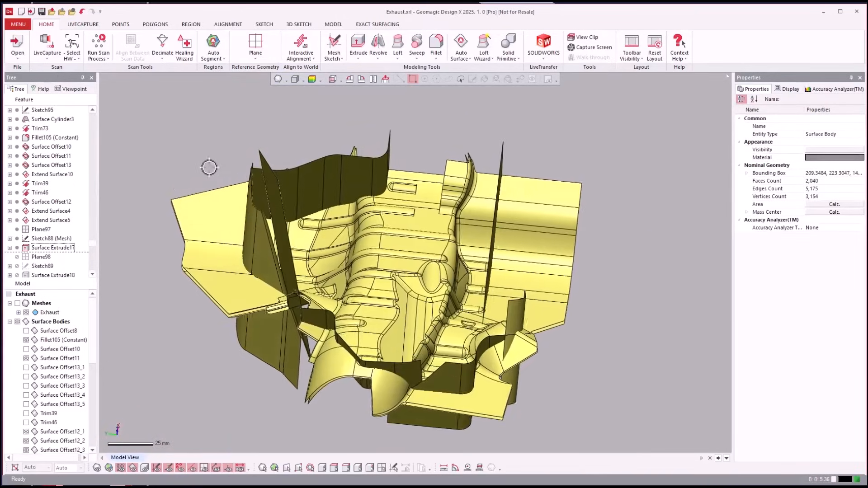
Highlight Surface Extrude17 and Surface Extrude19, and roll the feature history forward to Trim68
left_click(53, 248)
scroll(64, 229, "down", 3)
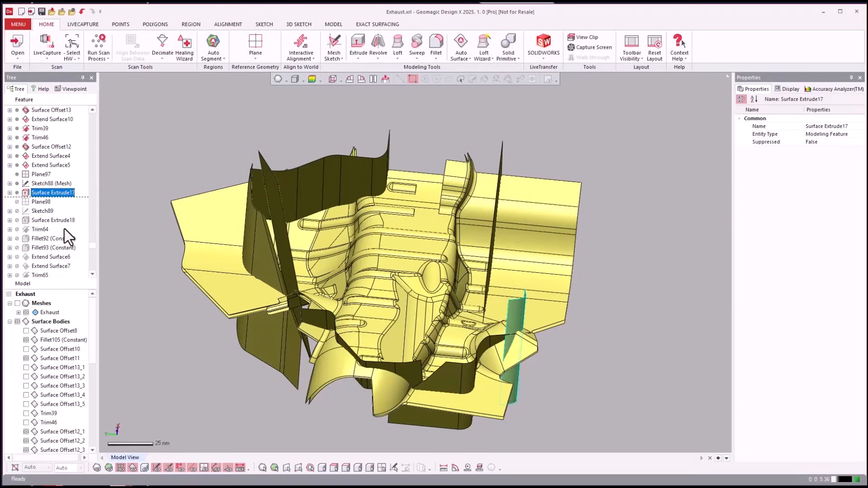
scroll(64, 229, "down", 1)
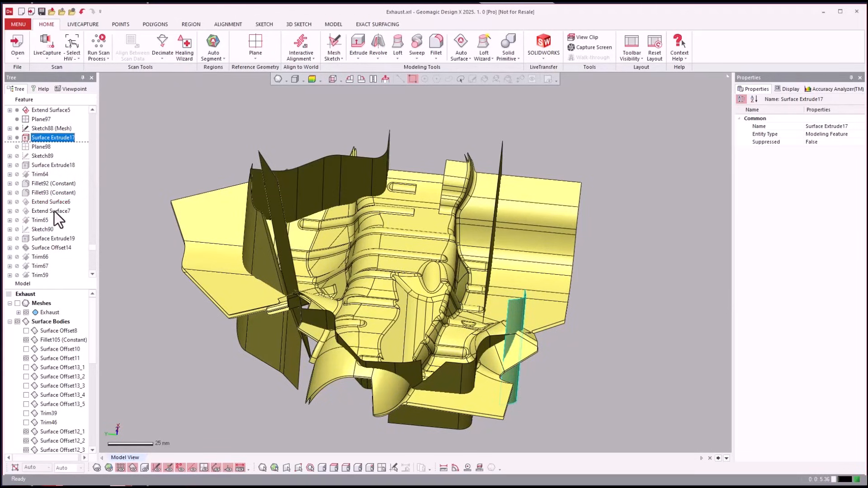
left_click(45, 238)
scroll(45, 232, "down", 2)
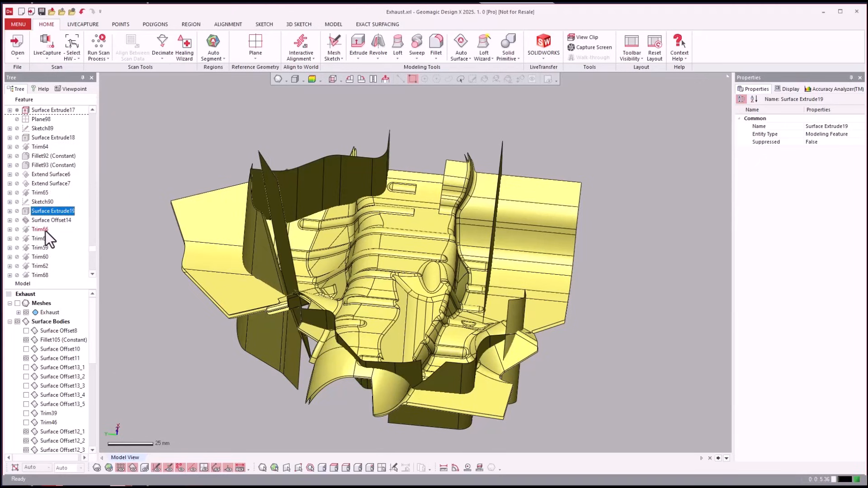
scroll(45, 231, "down", 1)
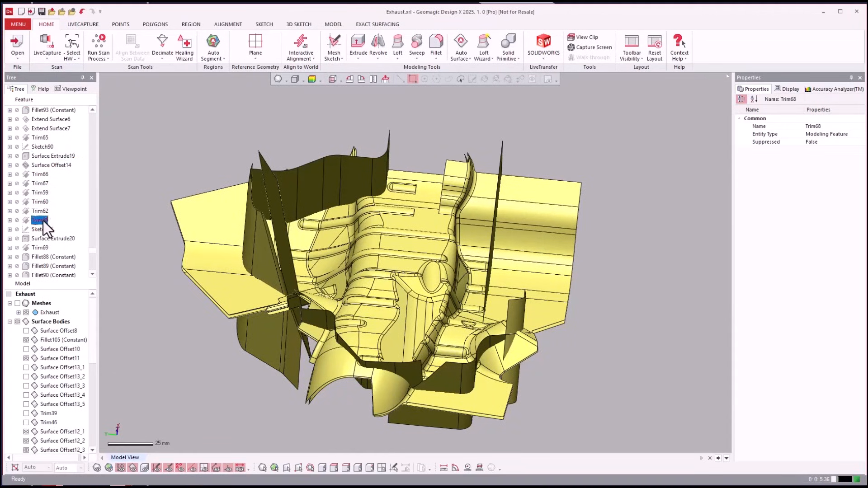
right_click(43, 221)
left_click(59, 227)
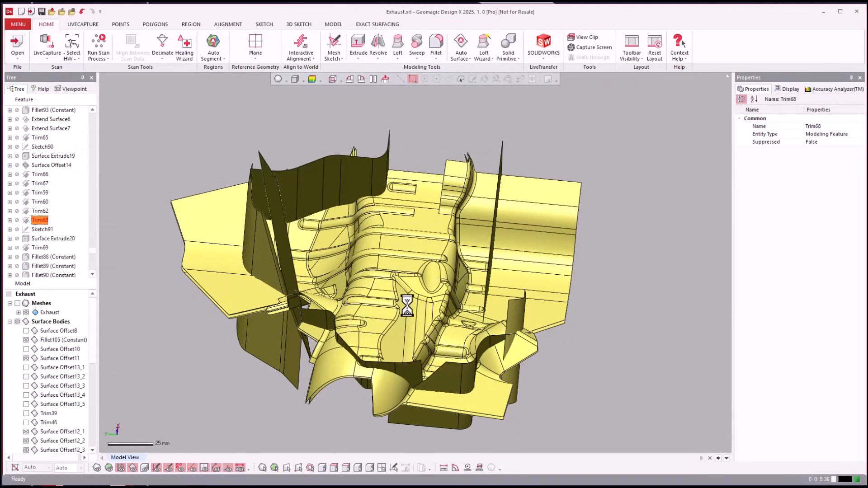
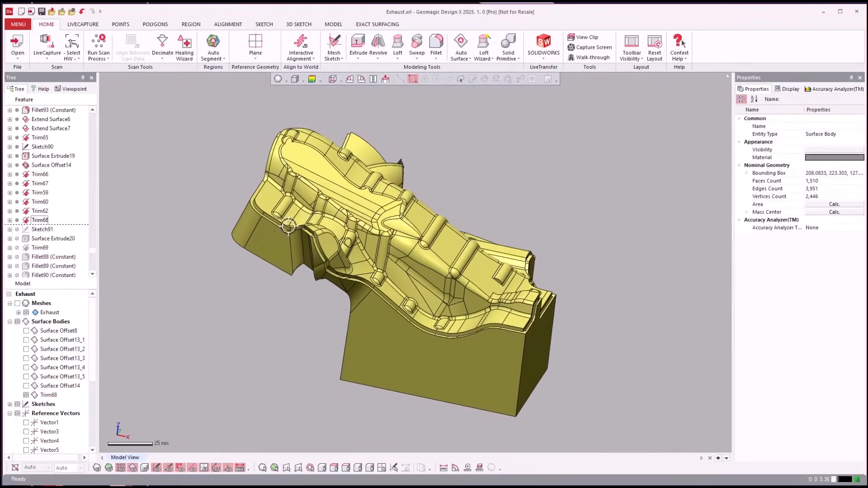
Roll the feature history forward to Fillet91, past Sketch91, Surface Extrude20 and Trim69
left_click(319, 168)
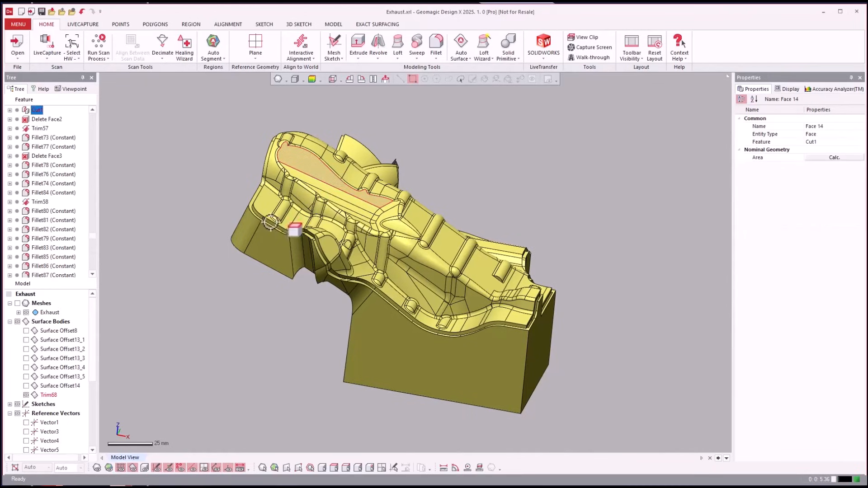
left_click(47, 176)
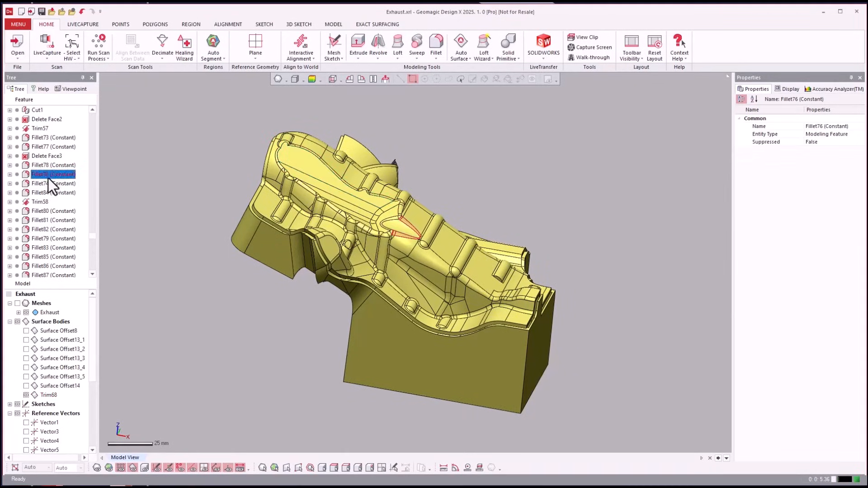
scroll(45, 186, "down", 6)
scroll(41, 210, "down", 5)
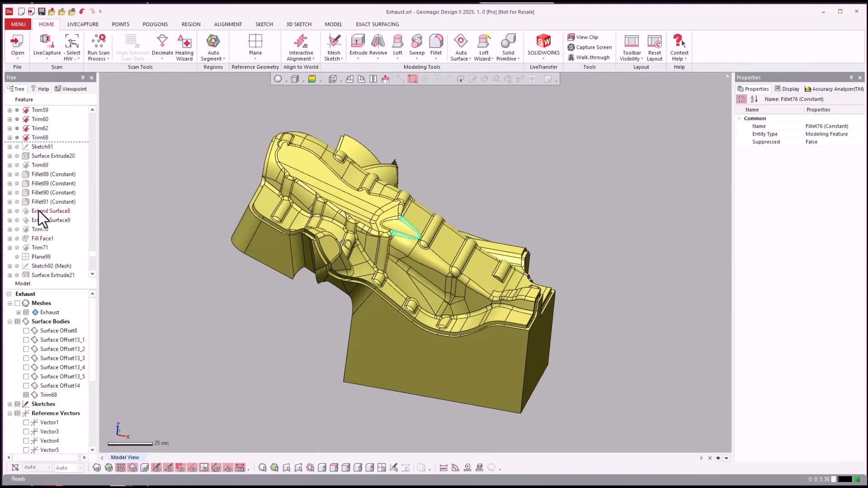
left_click(47, 200)
right_click(47, 200)
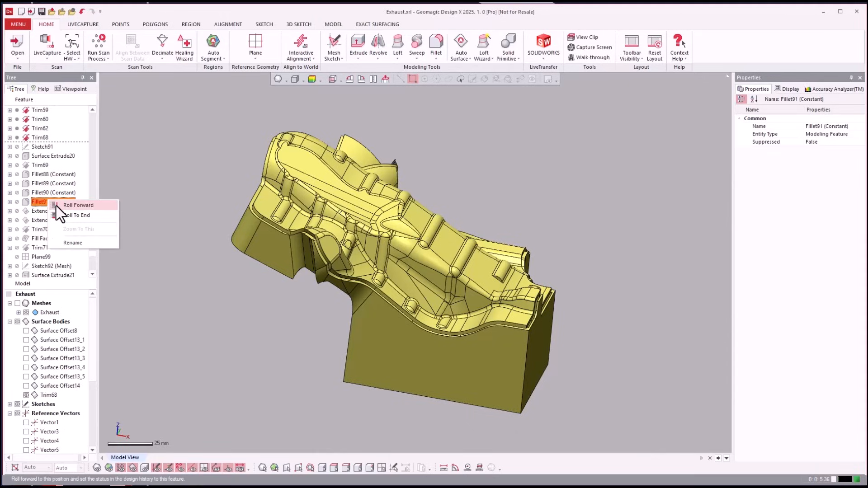
left_click(56, 205)
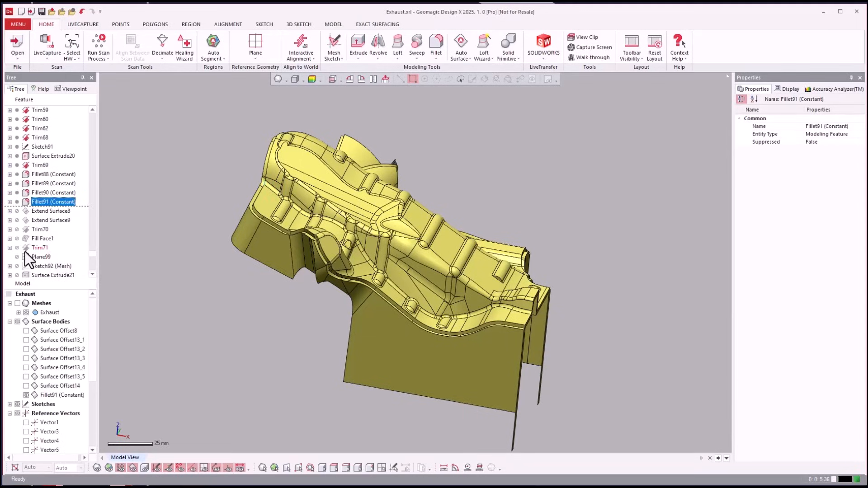
Roll the feature history forward to TrimMerge1 and inspect the trimmed outer edge of the shield
left_click(43, 239)
scroll(51, 240, "down", 1)
scroll(51, 241, "down", 3)
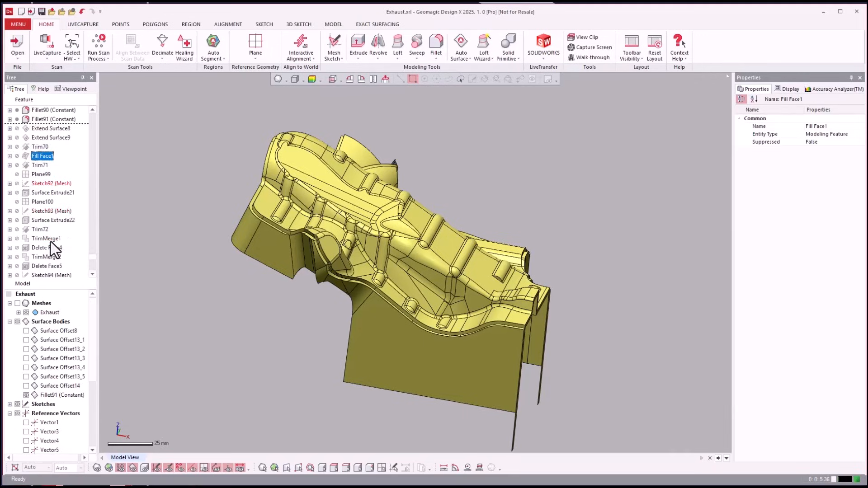
left_click(47, 211)
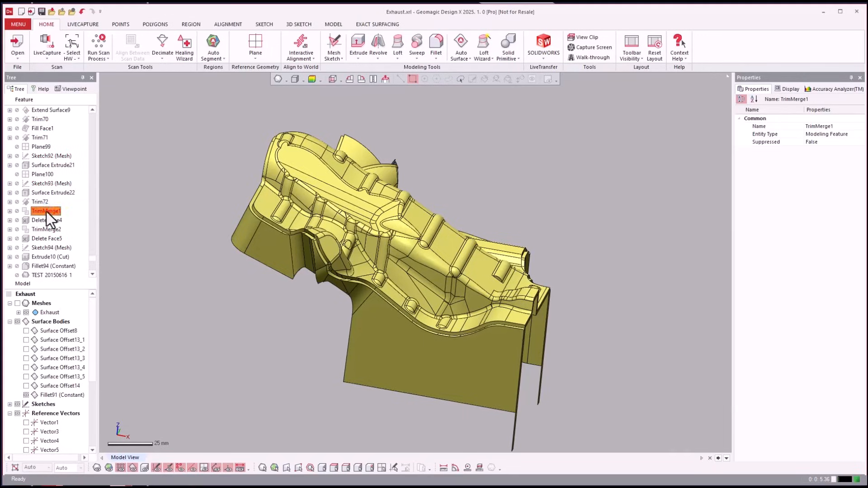
right_click(47, 211)
left_click(59, 217)
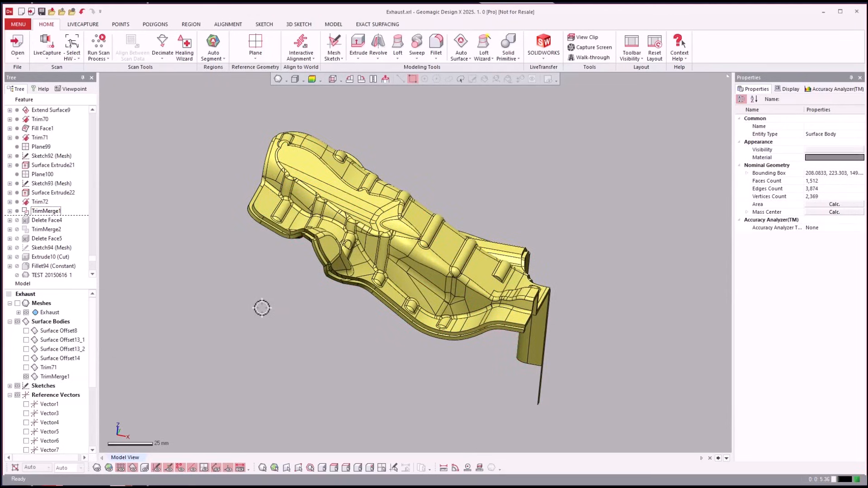
scroll(382, 403, "up", 10)
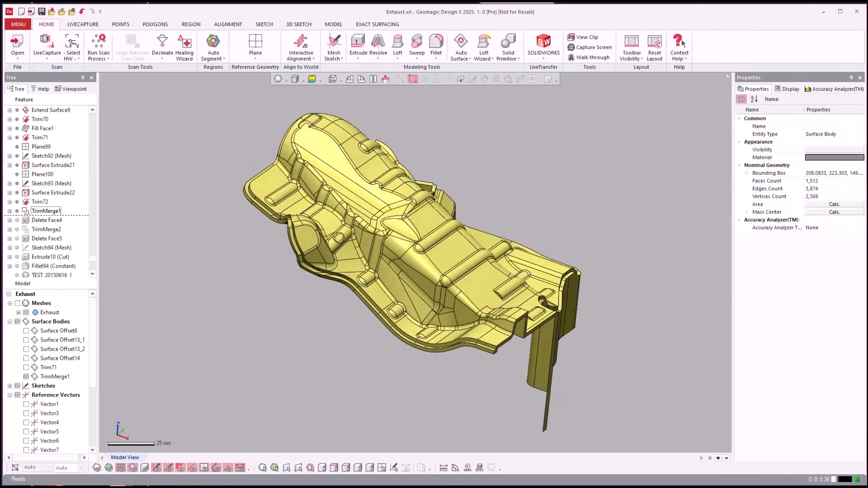
scroll(382, 403, "up", 3)
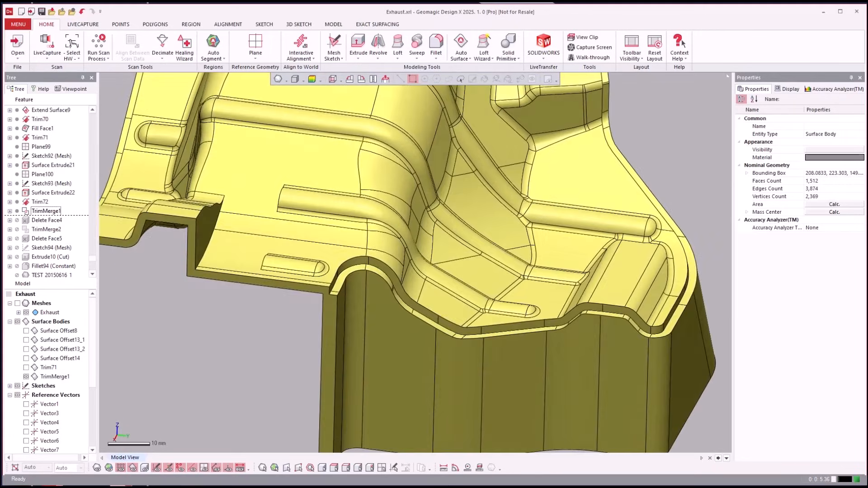
Roll the feature history forward to Fillet94 and show the solid bodies
left_click(57, 248)
scroll(45, 251, "down", 2)
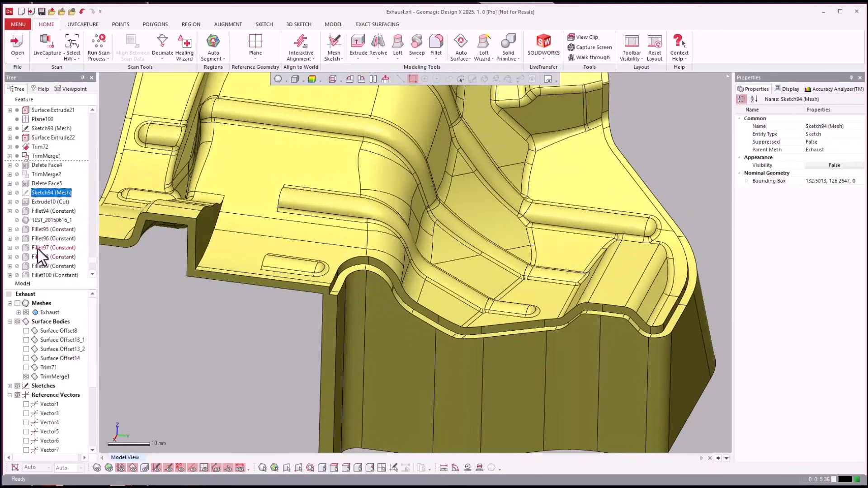
scroll(50, 228, "down", 2)
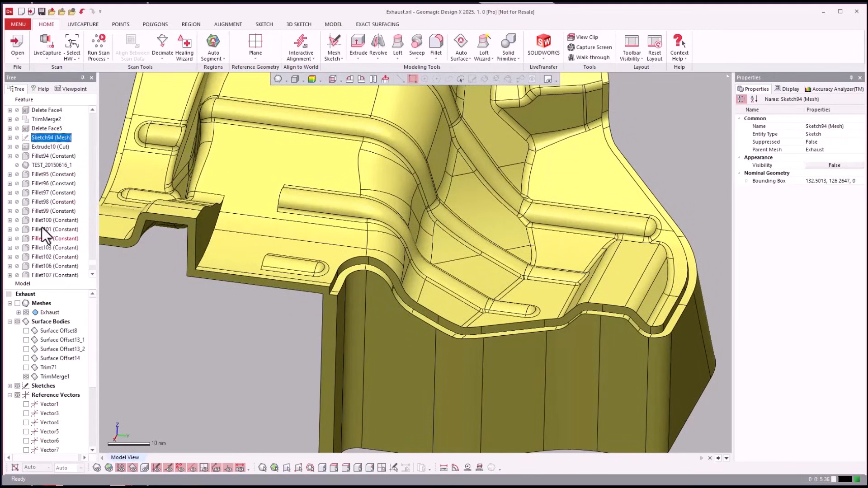
right_click(36, 156)
left_click(48, 160)
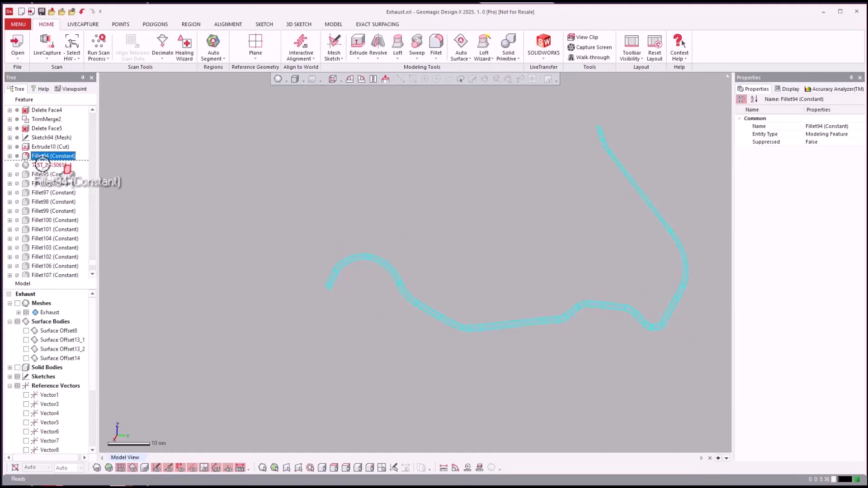
left_click(256, 171)
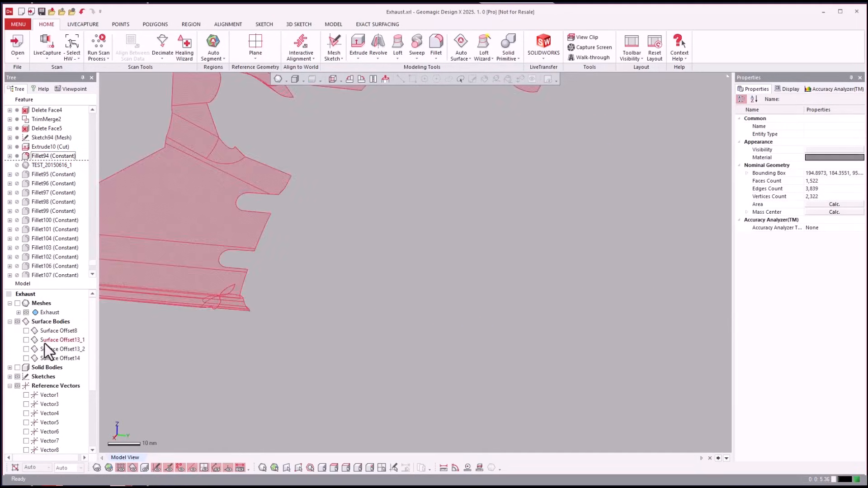
left_click(18, 367)
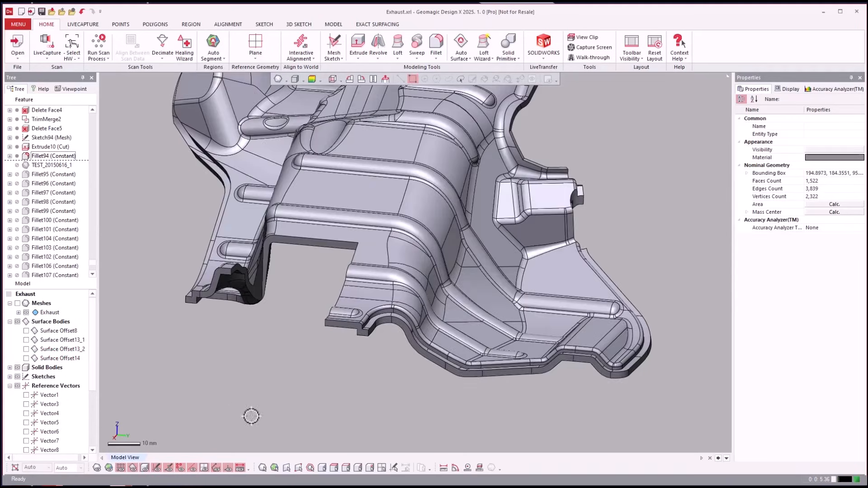
right_click_drag(252, 415, 248, 370)
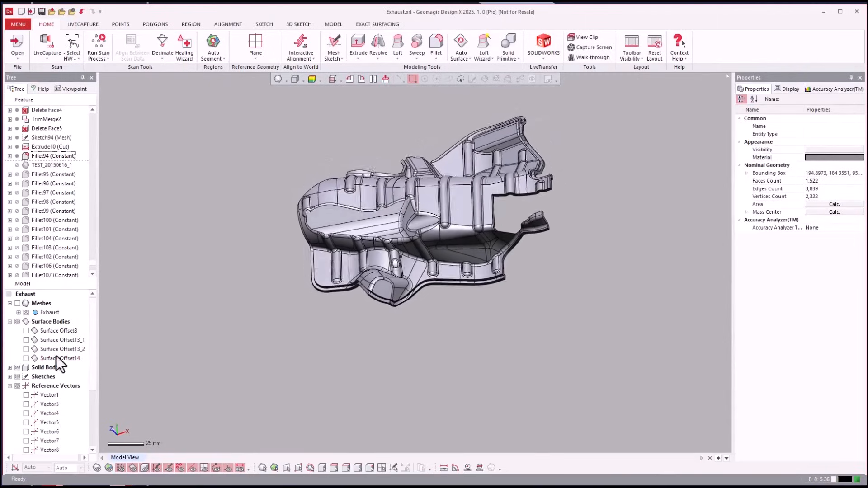
Roll the feature history forward to the TEST_20150616_1 mesh and show the meshes together with the solid shield
left_click(52, 192)
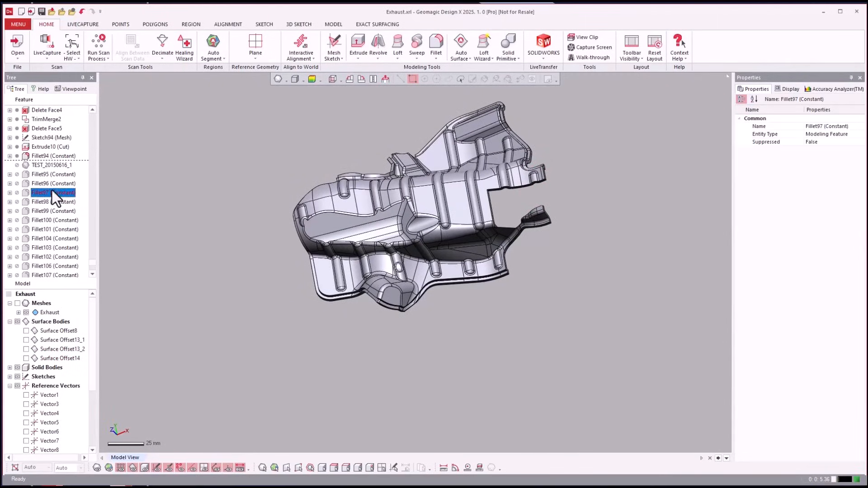
right_click(50, 165)
left_click_drag(62, 178, 408, 457)
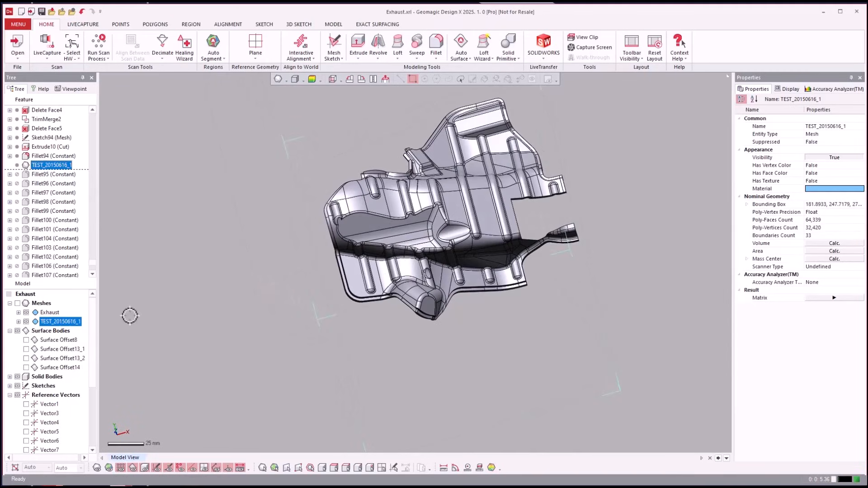
left_click(18, 303)
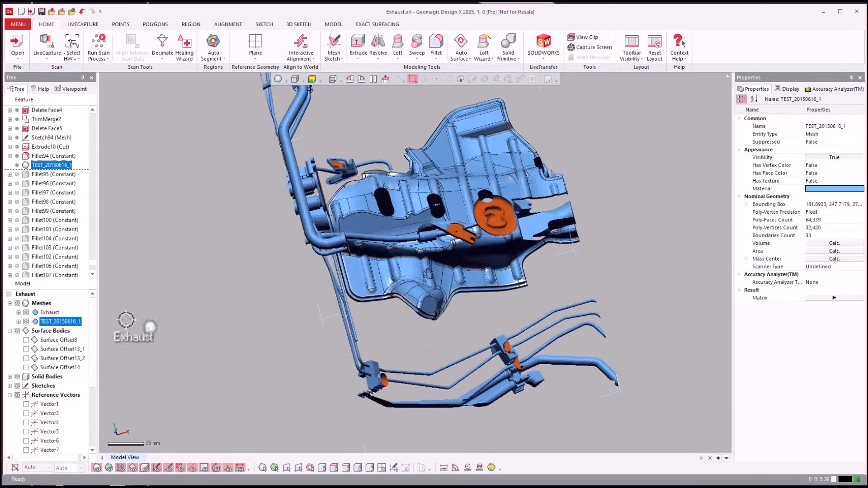
right_click_drag(126, 321, 121, 195)
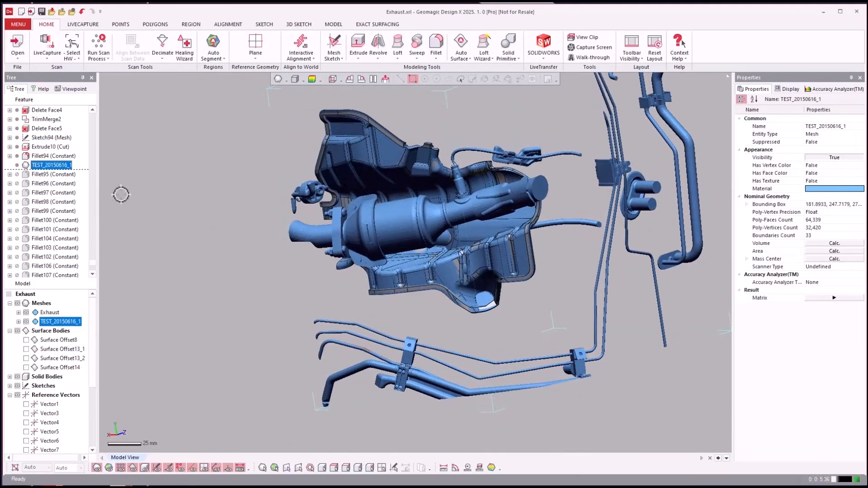
Roll the feature history forward to Fillet108 and hide the TEST_20150616_1 mesh
scroll(23, 185, "down", 4)
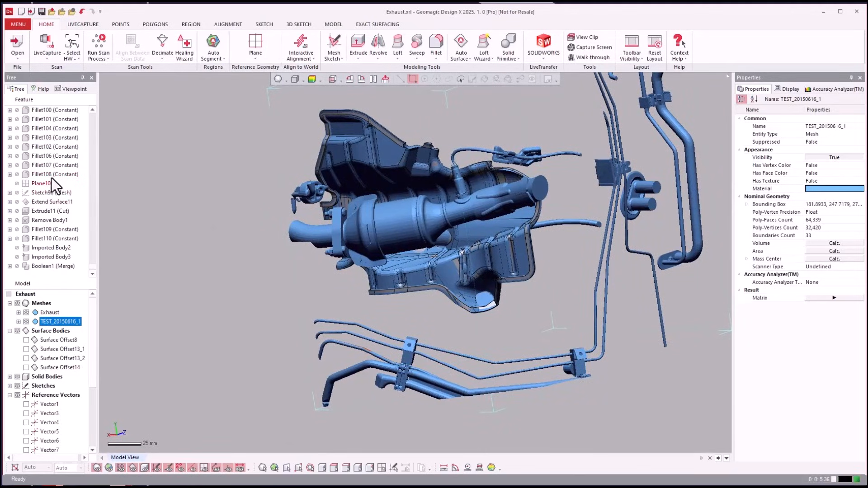
left_click(50, 176)
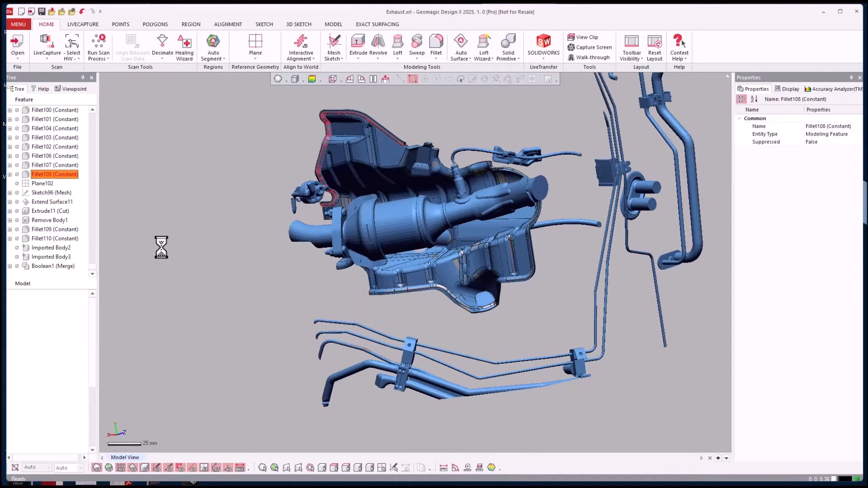
right_click_drag(248, 317, 243, 312)
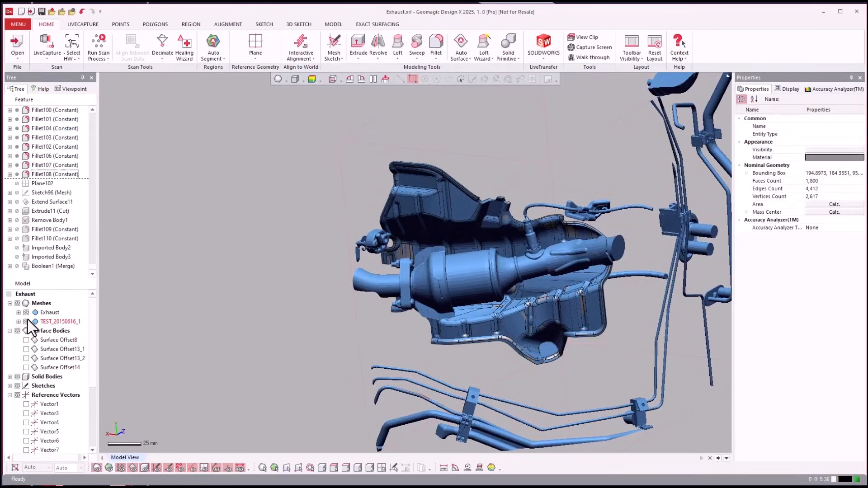
left_click(26, 322)
right_click_drag(175, 302, 195, 297)
scroll(195, 298, "up", 2)
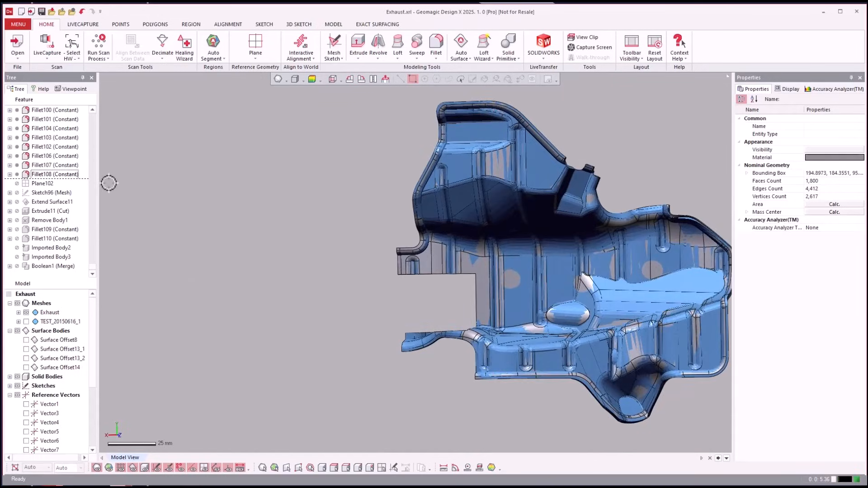
Roll the feature history forward to Remove Body1, past Sketch96, Extend Surface11 and the Extrude11 cut
left_click(53, 174)
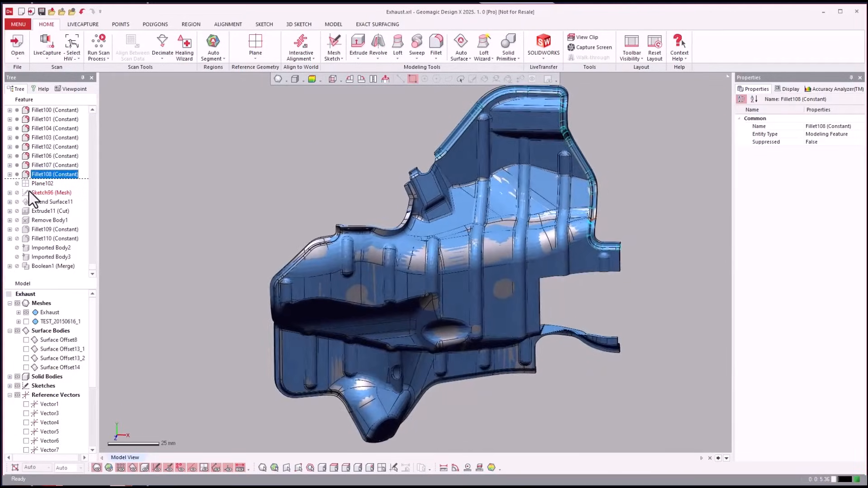
left_click(40, 192)
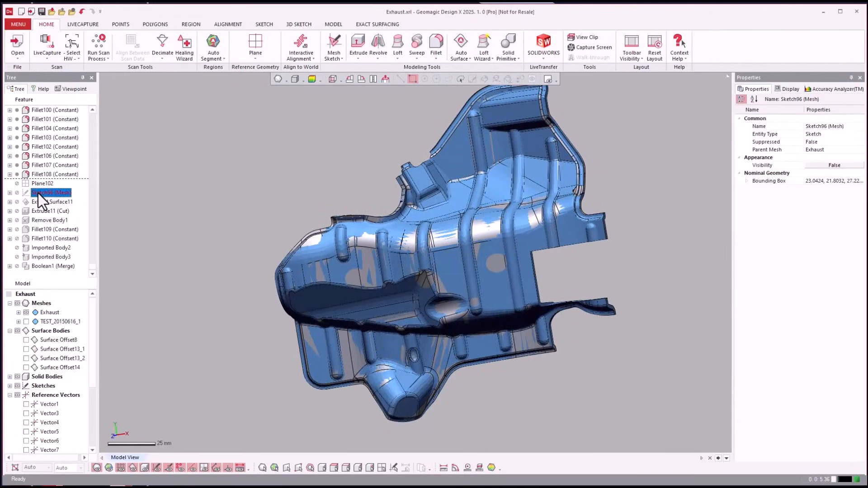
left_click(34, 220)
right_click(35, 220)
left_click(50, 226)
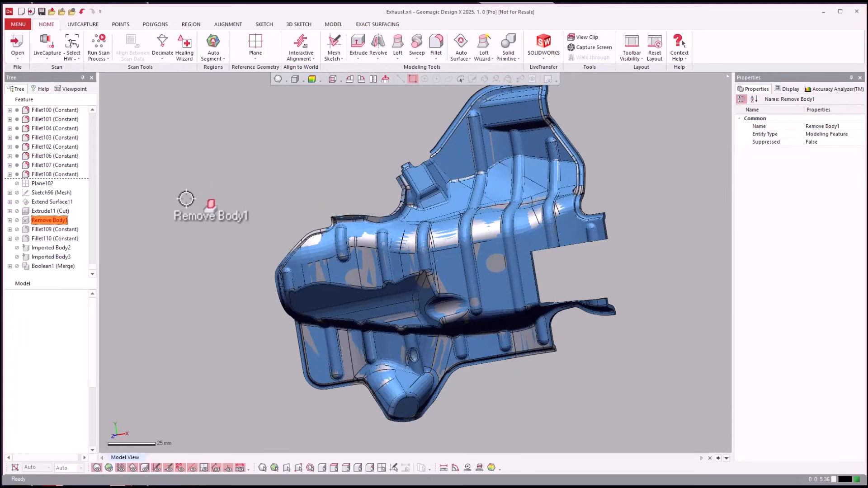
mouse_move(186, 198)
left_mouse_down()
mouse_move(132, 217)
mouse_move(101, 241)
left_mouse_up()
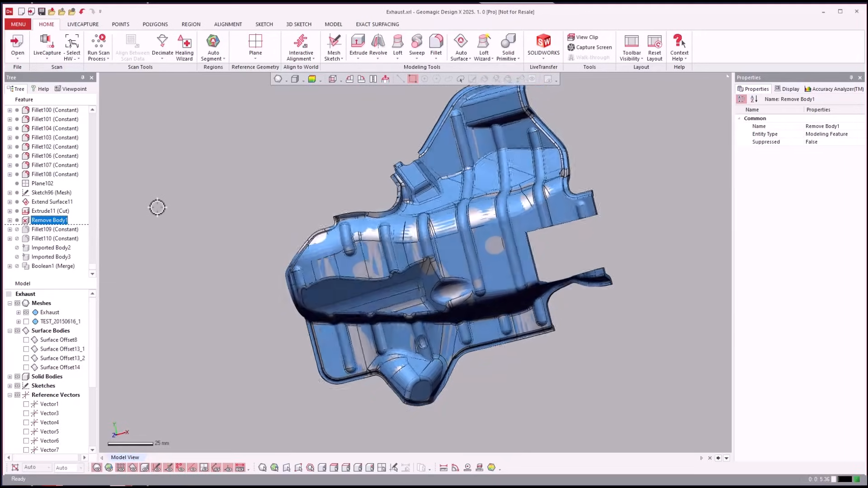
right_click_drag(158, 208, 13, 216)
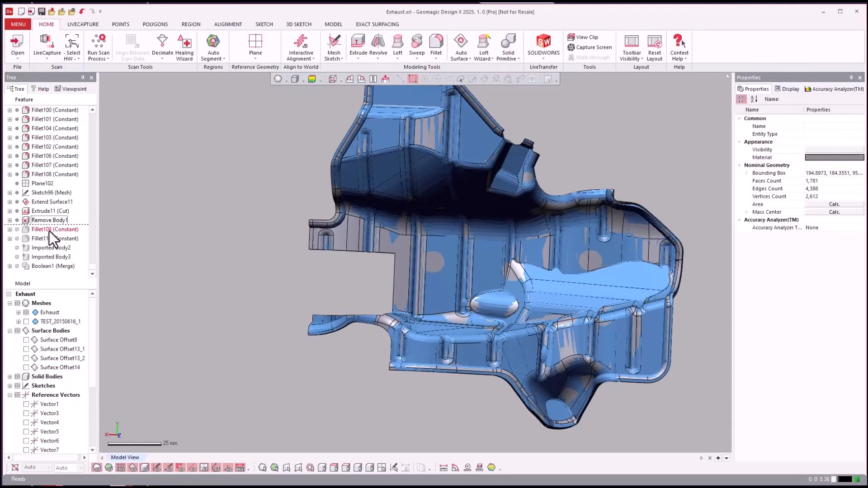
Roll the feature history forward to Fillet110 and inspect the inner side of the shield
left_click(39, 240)
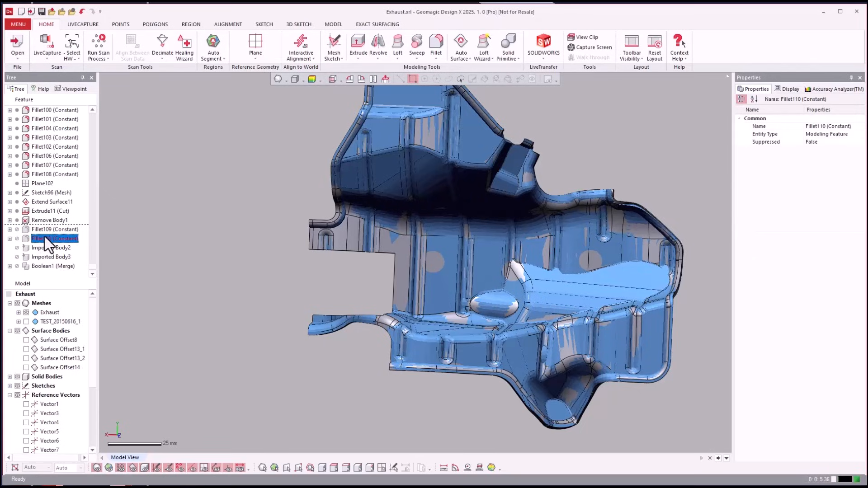
right_click(49, 238)
left_click(64, 243)
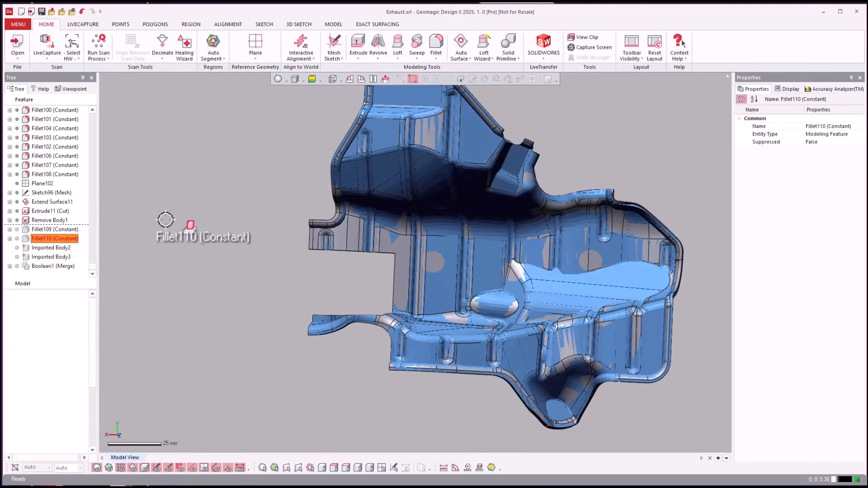
left_click(244, 199)
scroll(245, 198, "down", 4)
right_click_drag(245, 199, 121, 246)
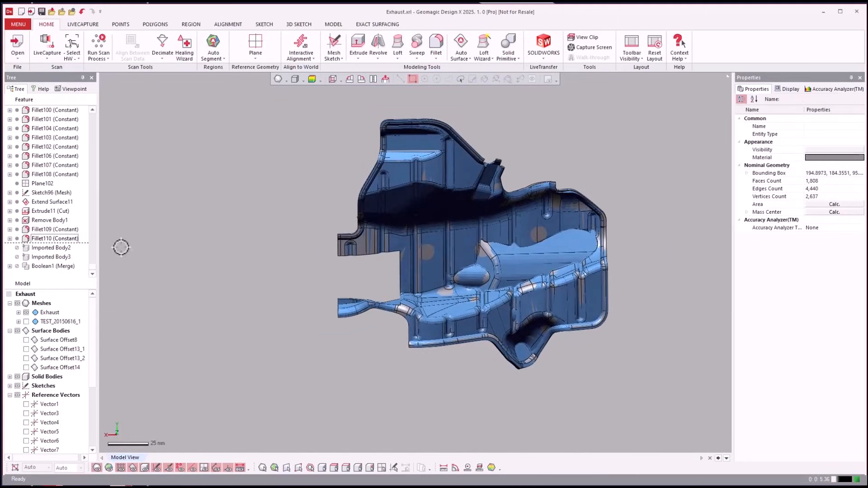
Roll the feature history forward to Imported Body2 to bring in the exhaust pipe assembly
left_click(50, 249)
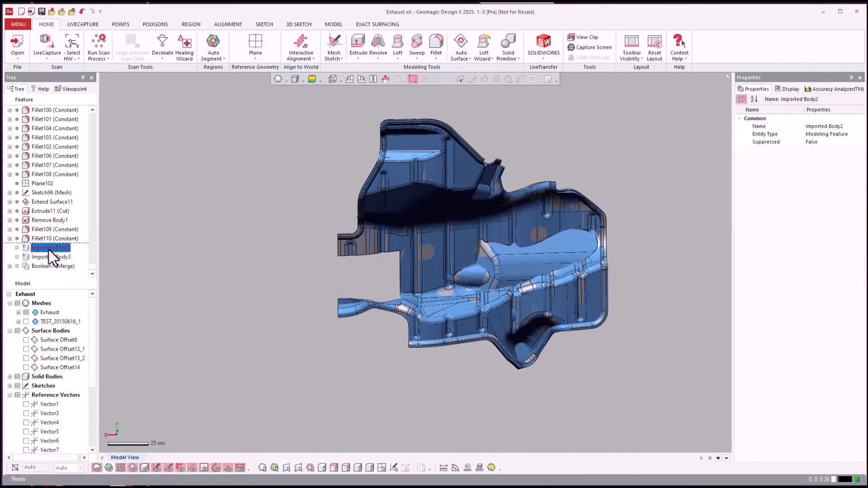
right_click(48, 250)
left_click(54, 253)
left_click_drag(53, 251, 214, 233)
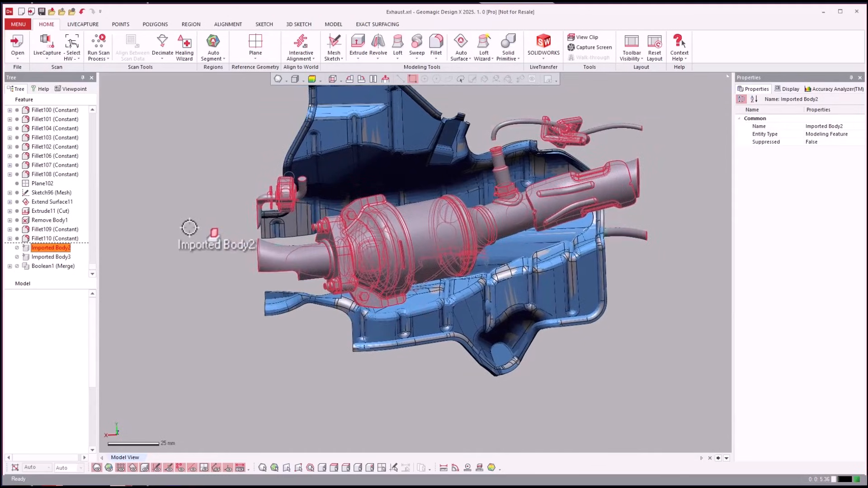
Roll the feature history forward to Imported Body3 and inspect the surrounding pipes and brackets around the shield
left_click(40, 258)
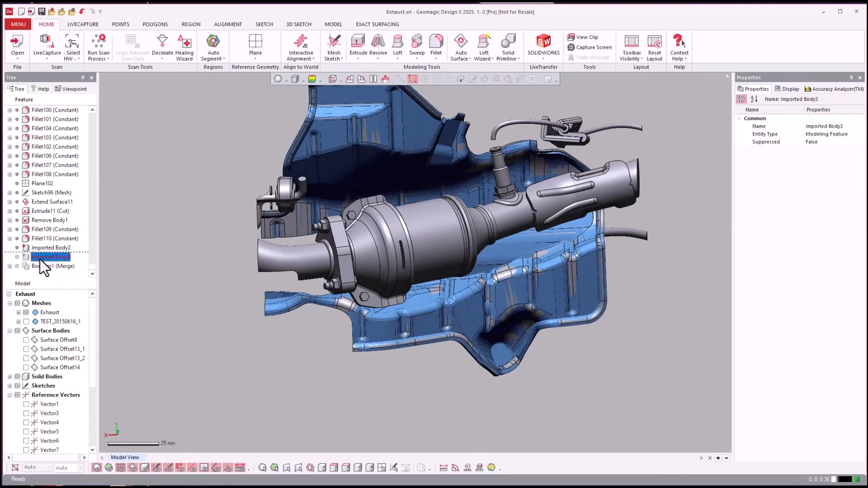
right_click(40, 259)
left_click(45, 262)
left_click_drag(44, 261, 156, 233)
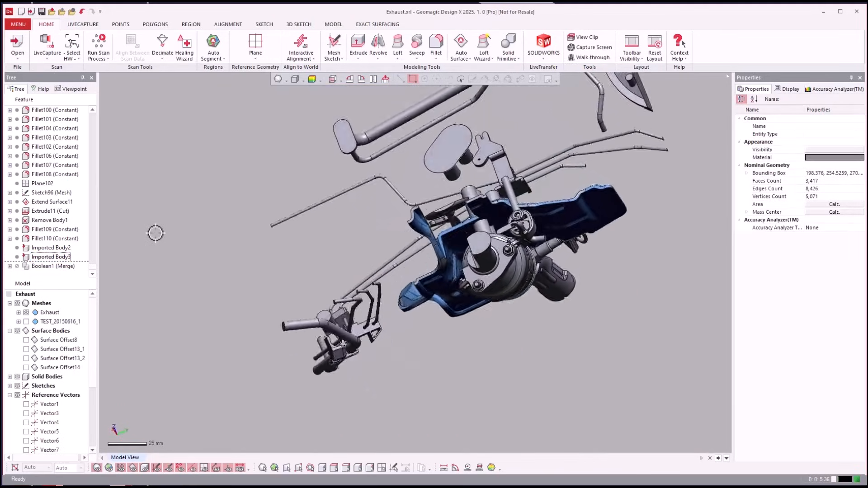